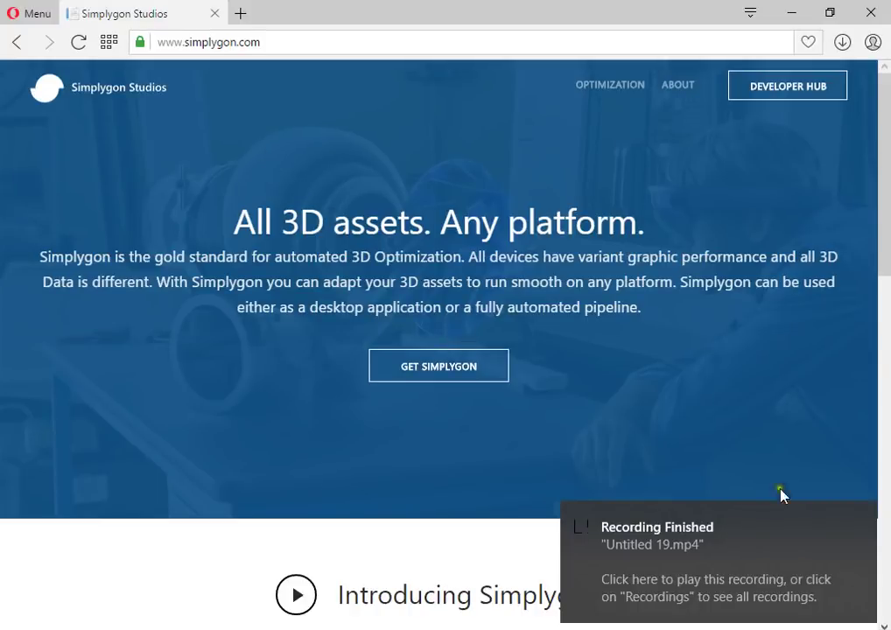
# Scroll down the simplygon.com homepage to review pricing, then scroll back to the top
pyautogui.click(866, 518)
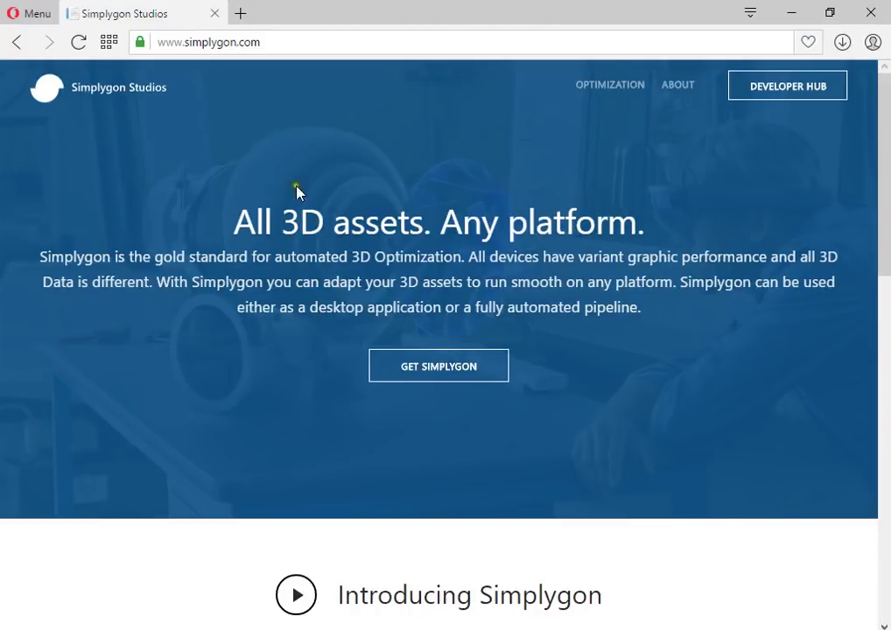
pyautogui.scroll(-5, 322, 447)
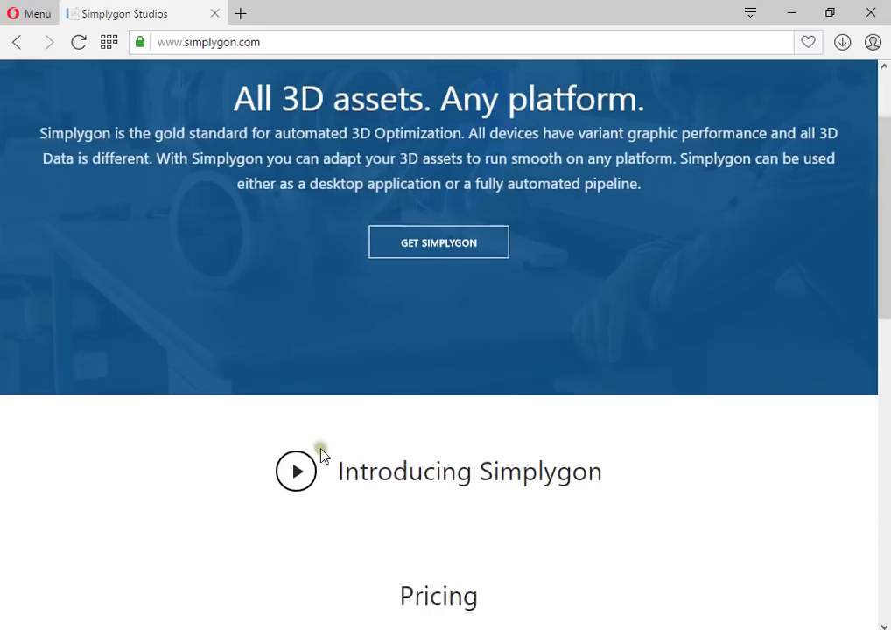
pyautogui.scroll(-4, 265, 459)
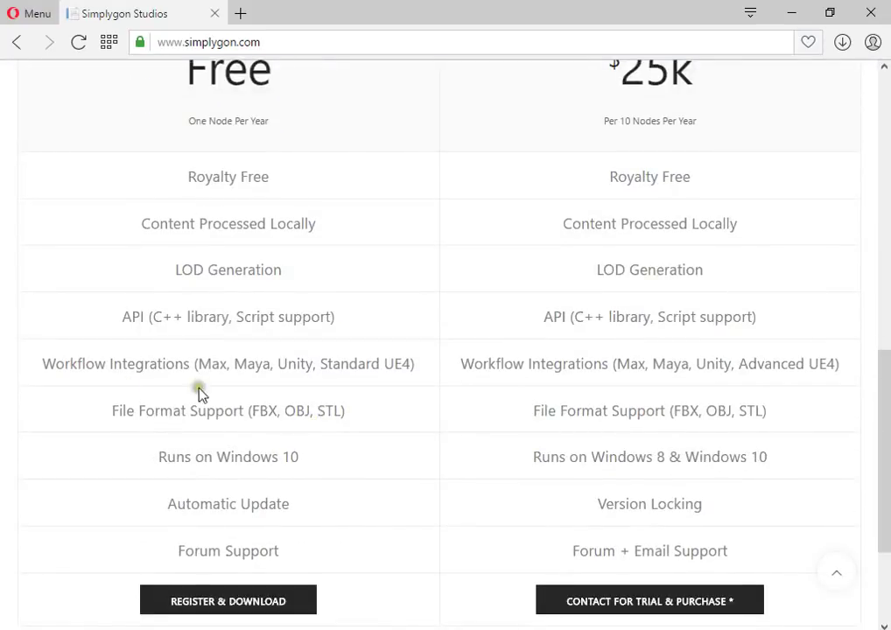
pyautogui.scroll(-2, 198, 394)
pyautogui.scroll(11, 254, 447)
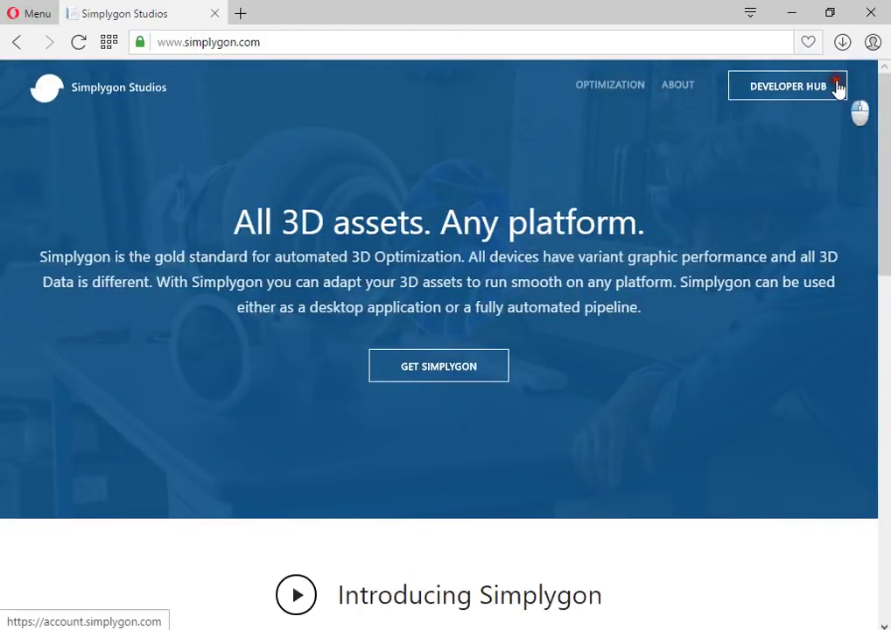
# From the Developer Hub, sign in with the Microsoft account e-mail and password
pyautogui.click(836, 87)
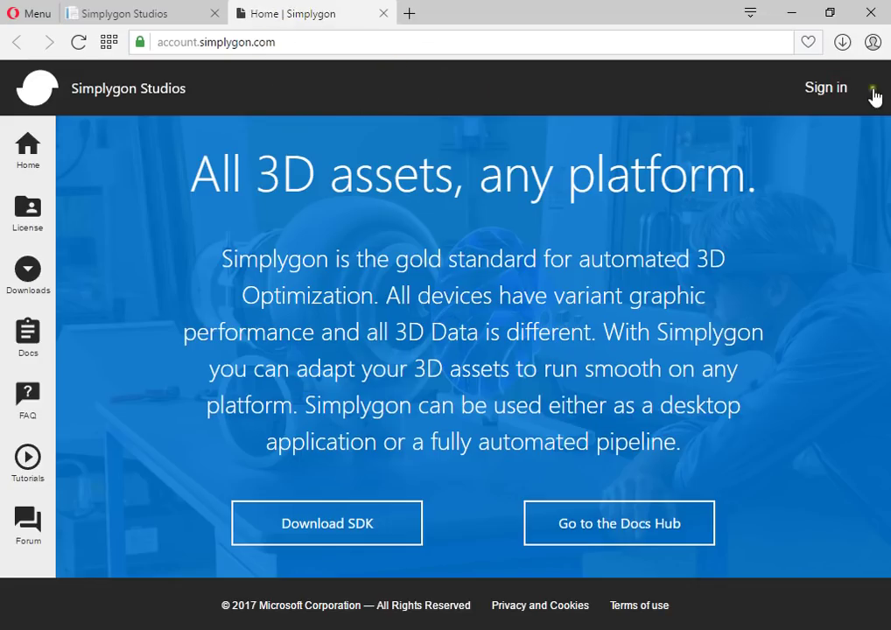
pyautogui.click(840, 88)
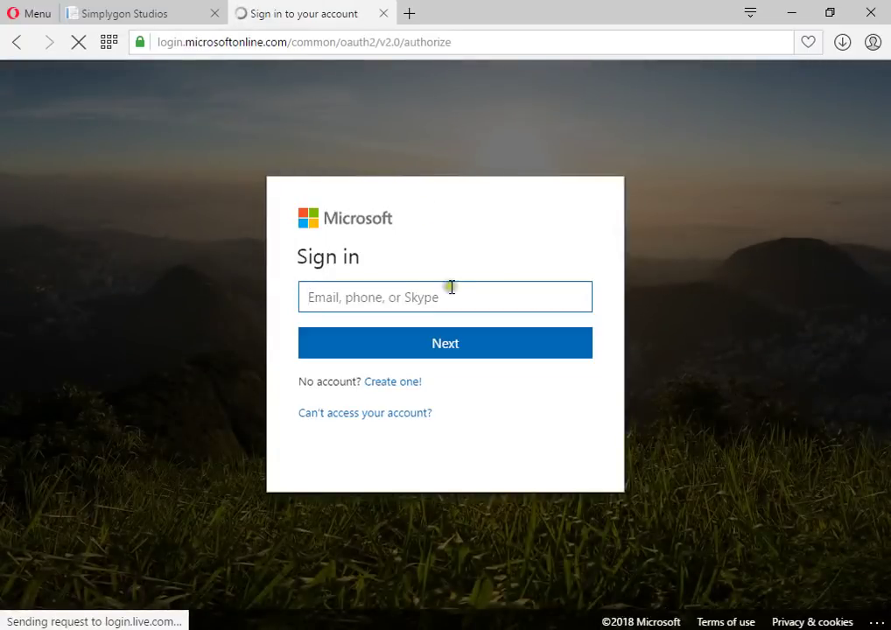
pyautogui.click(457, 302)
pyautogui.click(454, 300)
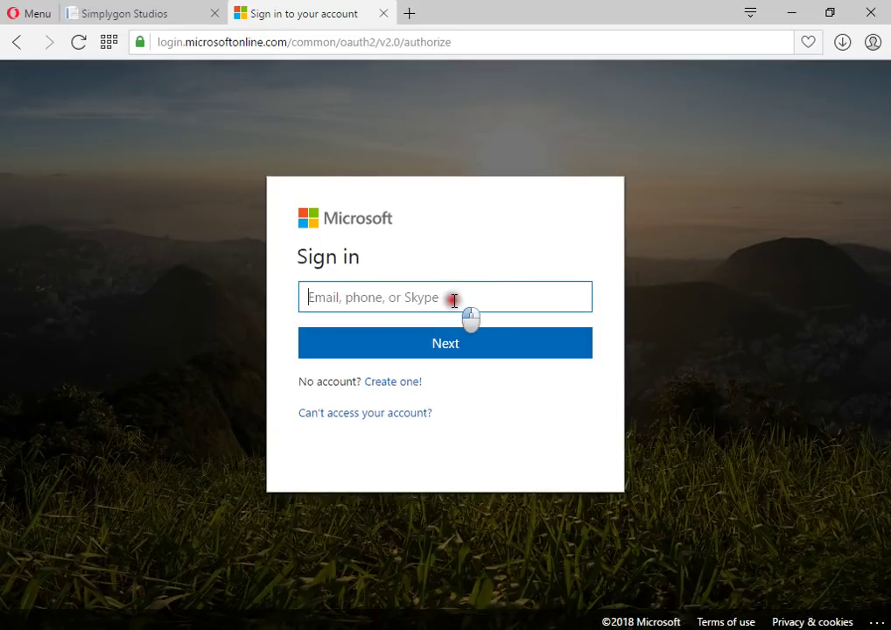
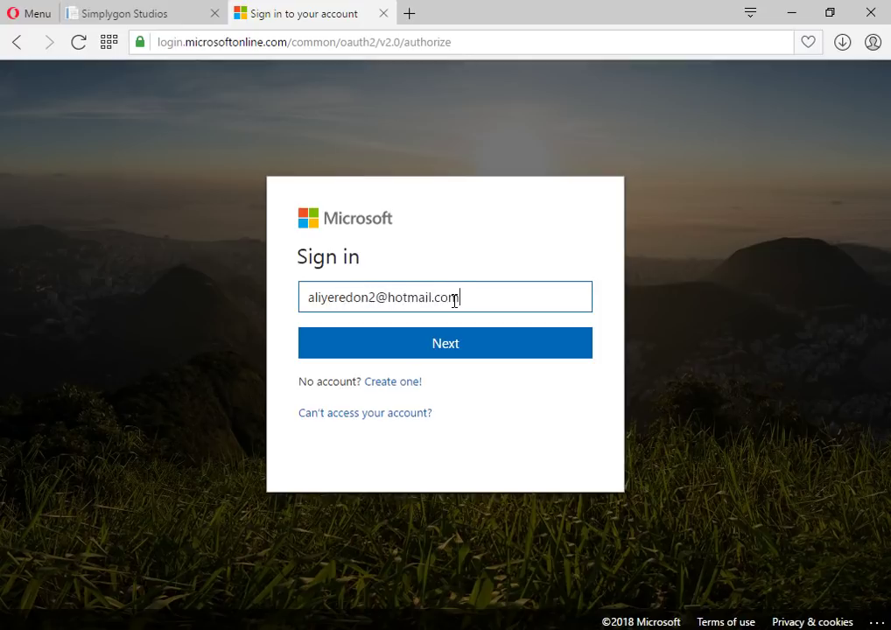
pyautogui.press('Return')
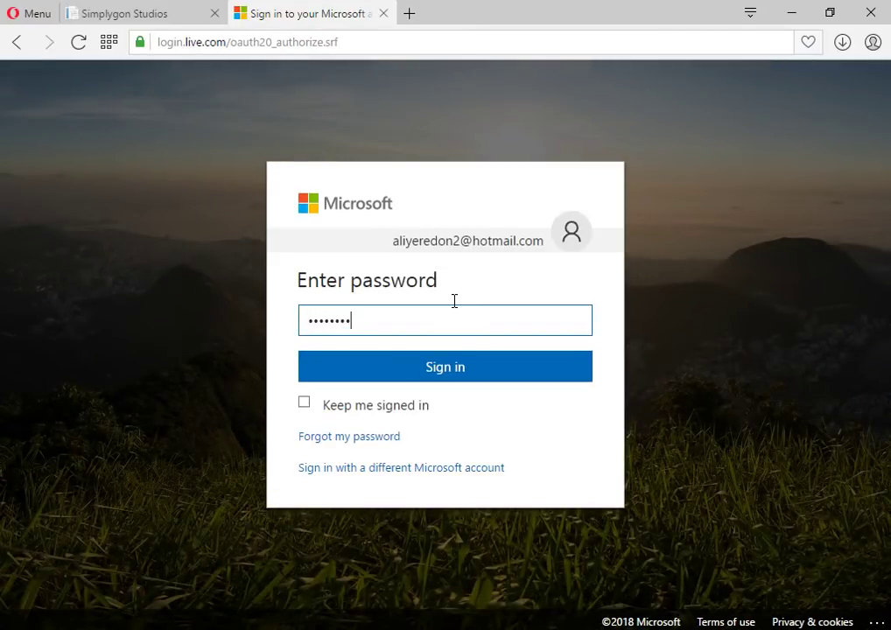
pyautogui.press('Return')
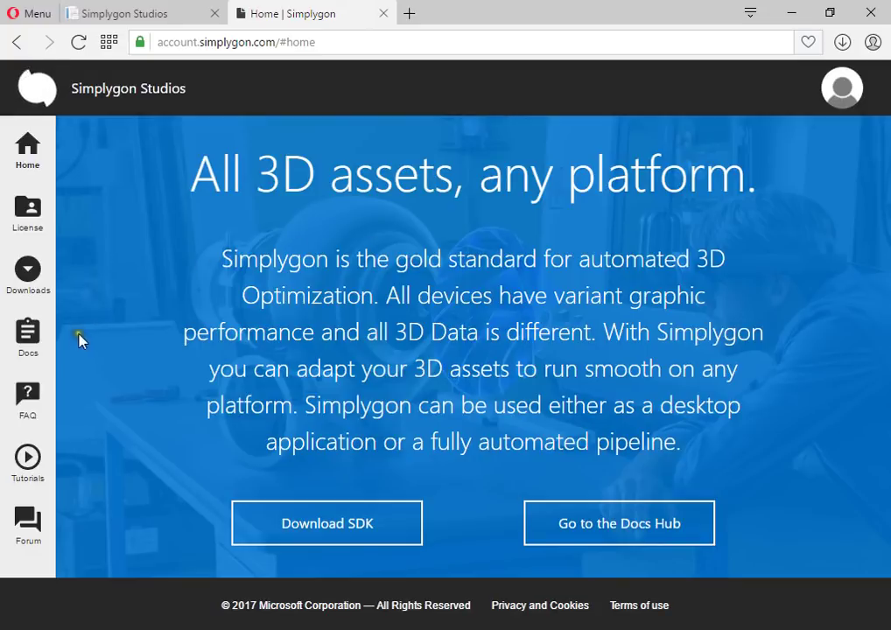
# Select the license key on the License page and open SDK Downloads listing SimplygonSDK 8.2.352.28
pyautogui.click(35, 219)
pyautogui.moveTo(70, 224); pyautogui.dragTo(364, 242)
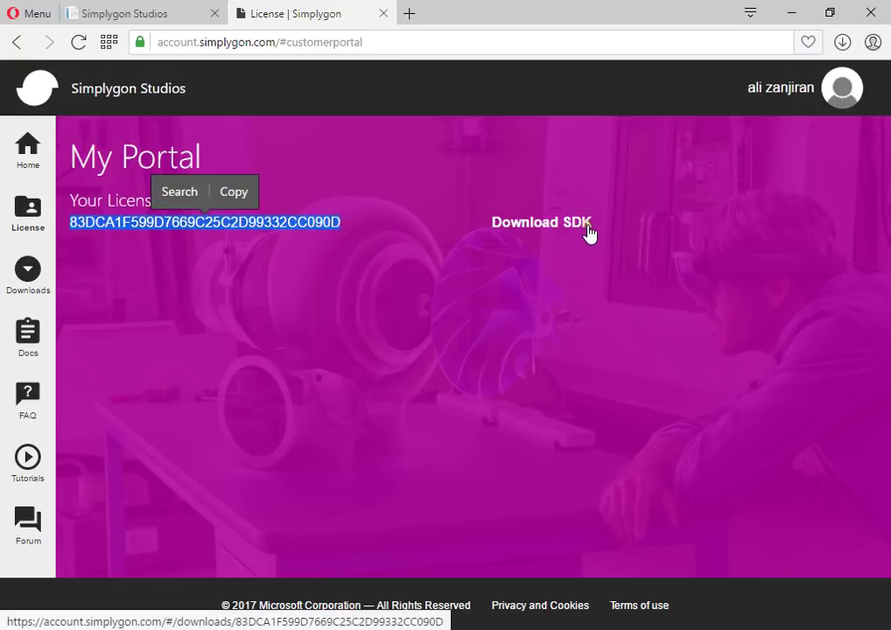
pyautogui.click(588, 229)
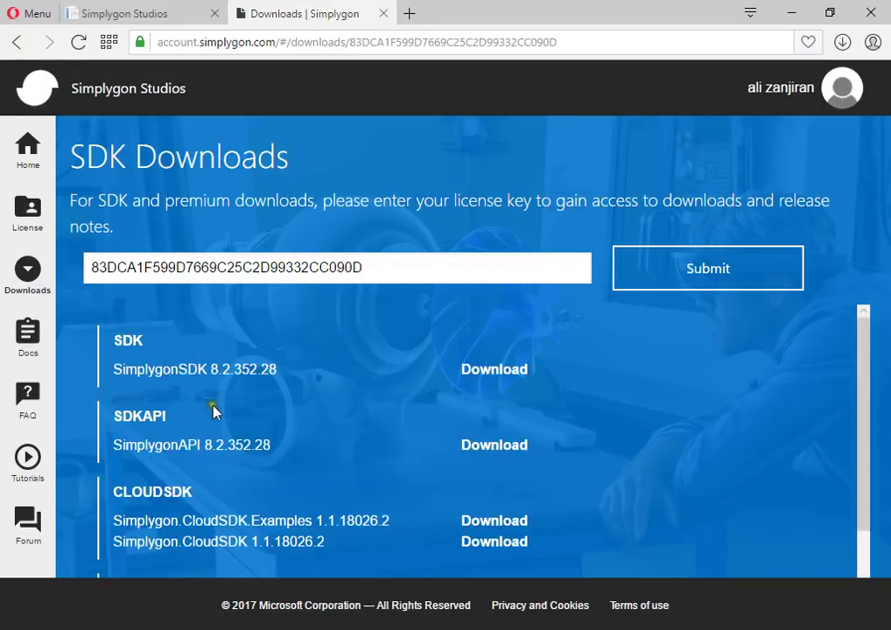
pyautogui.scroll(-1, 214, 412)
pyautogui.scroll(1, 204, 506)
pyautogui.doubleClick(128, 353)
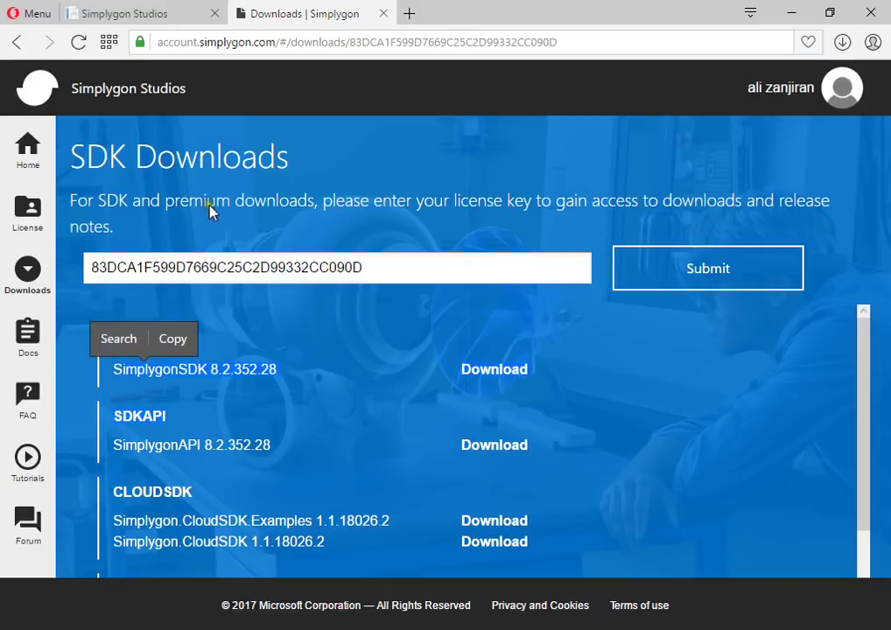
pyautogui.click(328, 370)
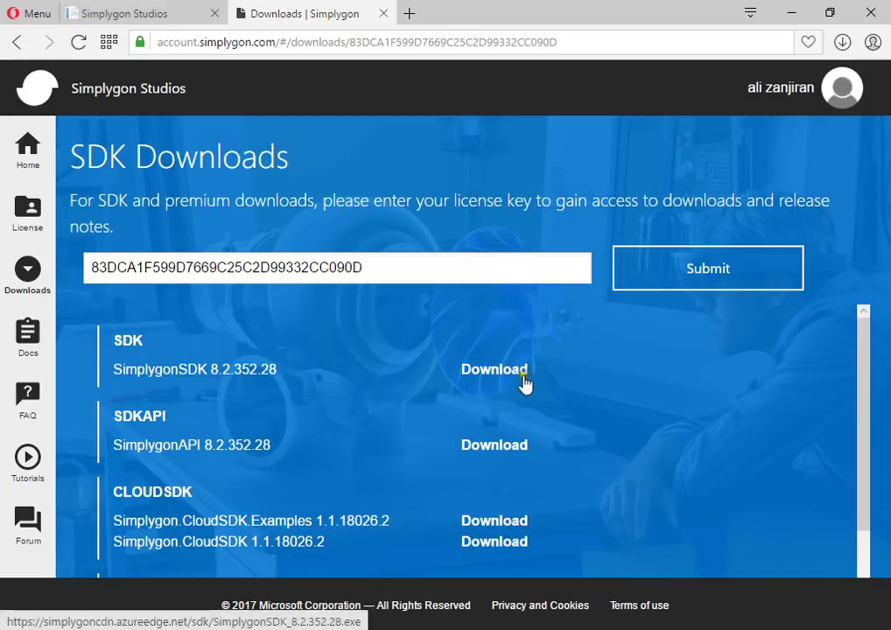
# Launch the License Application from the tray Simplygon Processing Agent's settings menu
pyautogui.click(706, 629)
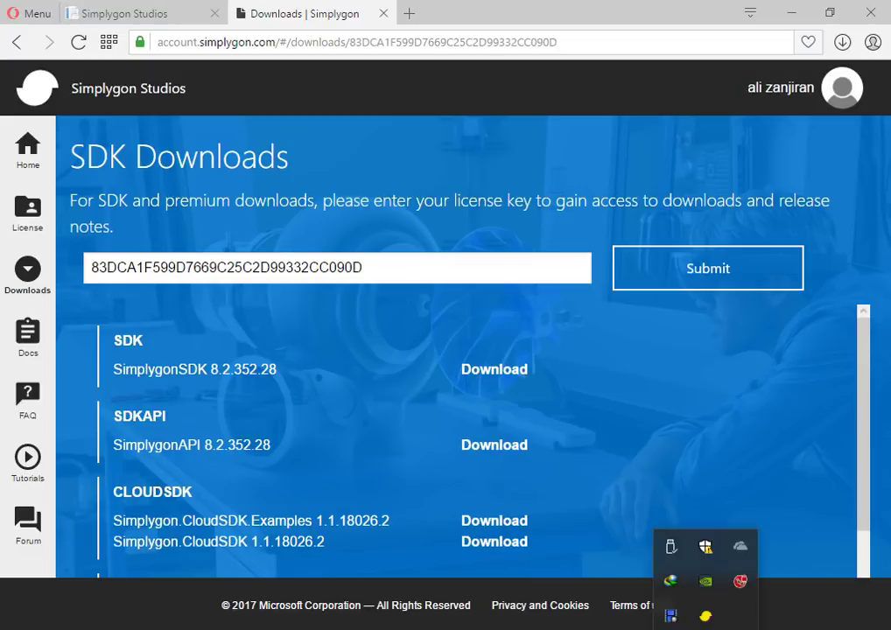
pyautogui.click(707, 616)
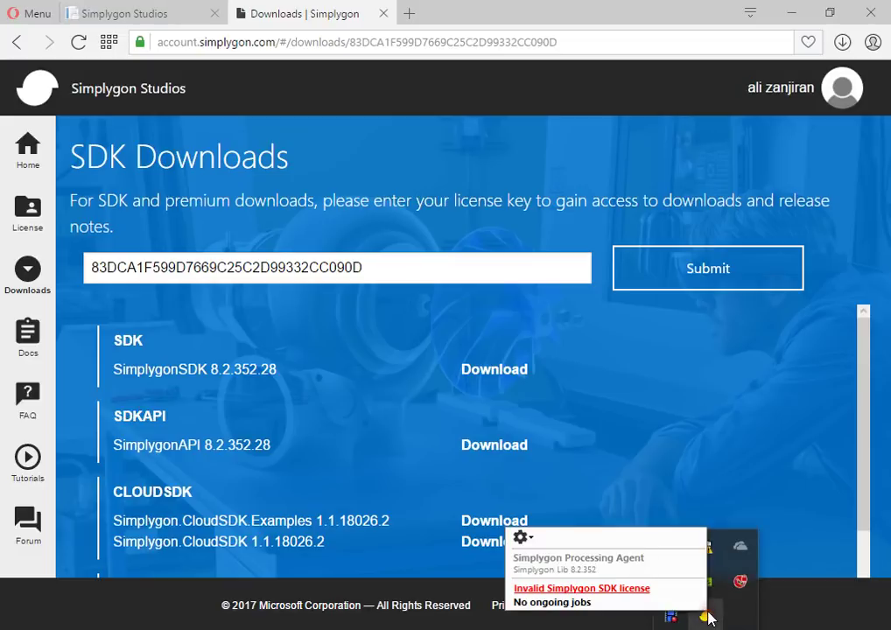
pyautogui.click(533, 541)
pyautogui.moveTo(449, 407)
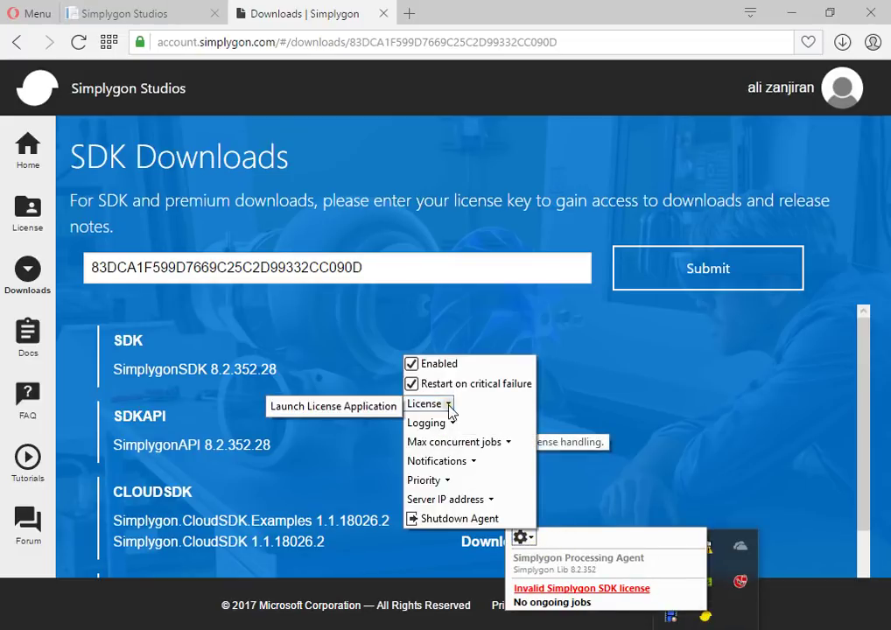
pyautogui.click(364, 408)
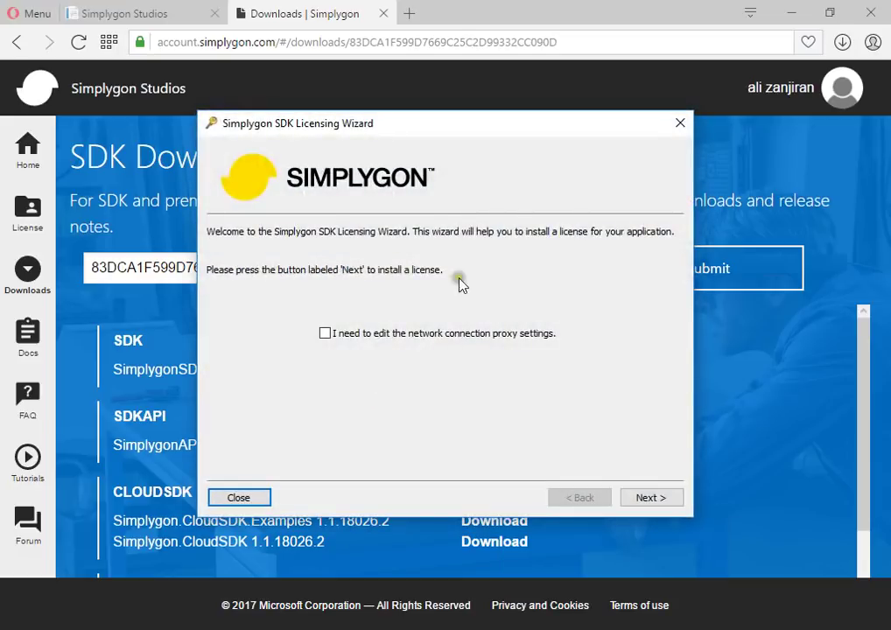
# Copy the license key from the portal's License page beside the licensing wizard
pyautogui.moveTo(356, 123); pyautogui.dragTo(551, 125)
pyautogui.click(189, 315)
pyautogui.moveTo(453, 272); pyautogui.dragTo(54, 265)
pyautogui.click(35, 215)
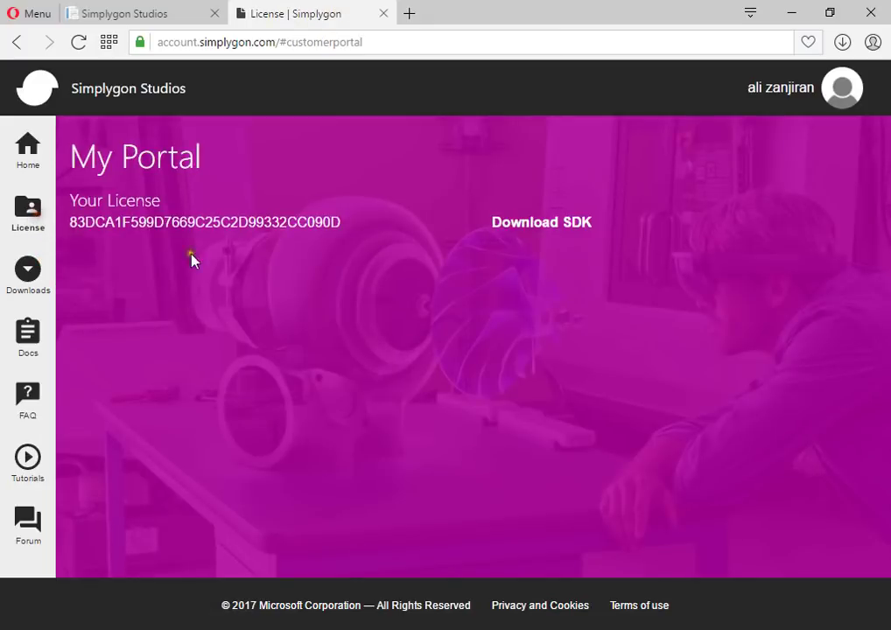
pyautogui.moveTo(368, 242); pyautogui.dragTo(104, 238)
pyautogui.hotkey('ctrl', 'c')
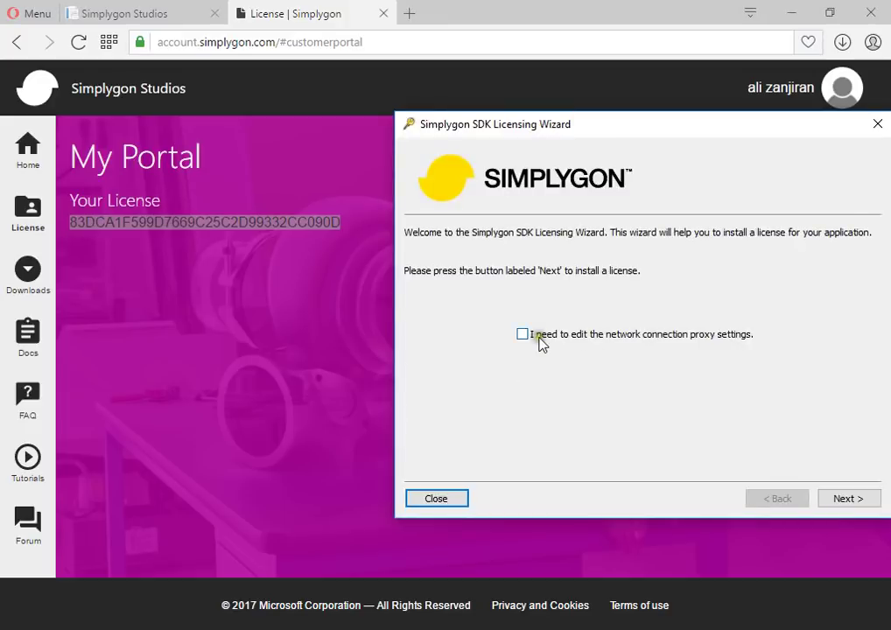
pyautogui.moveTo(521, 114); pyautogui.dragTo(323, 115)
# Paste the license key into the wizard, agree to the EULA, and finish the installation
pyautogui.click(650, 474)
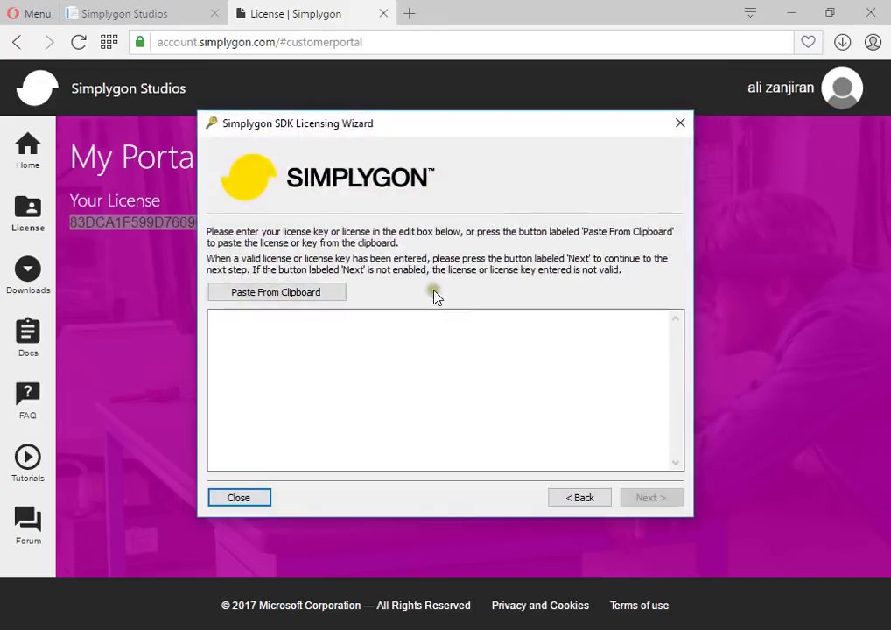
pyautogui.click(317, 294)
pyautogui.click(653, 498)
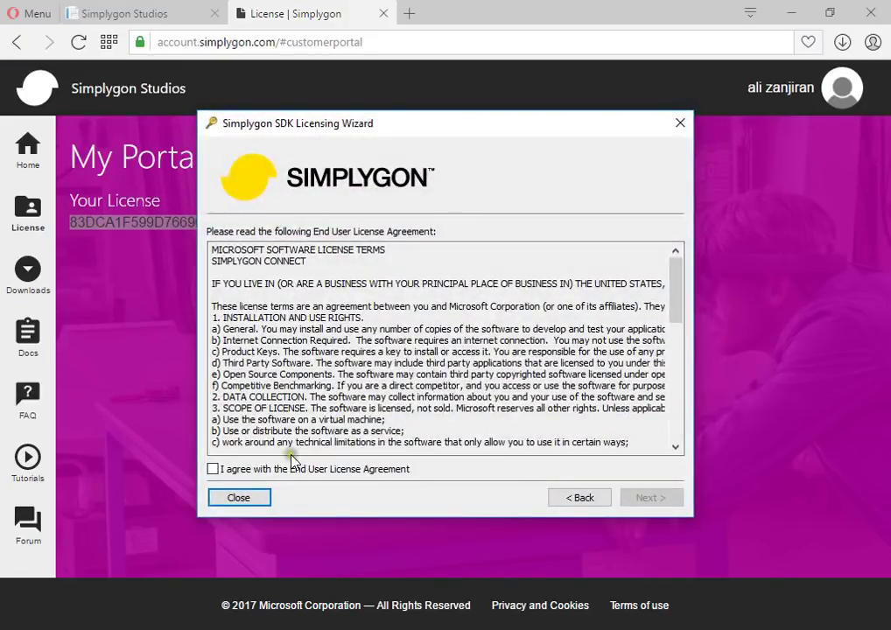
pyautogui.click(284, 471)
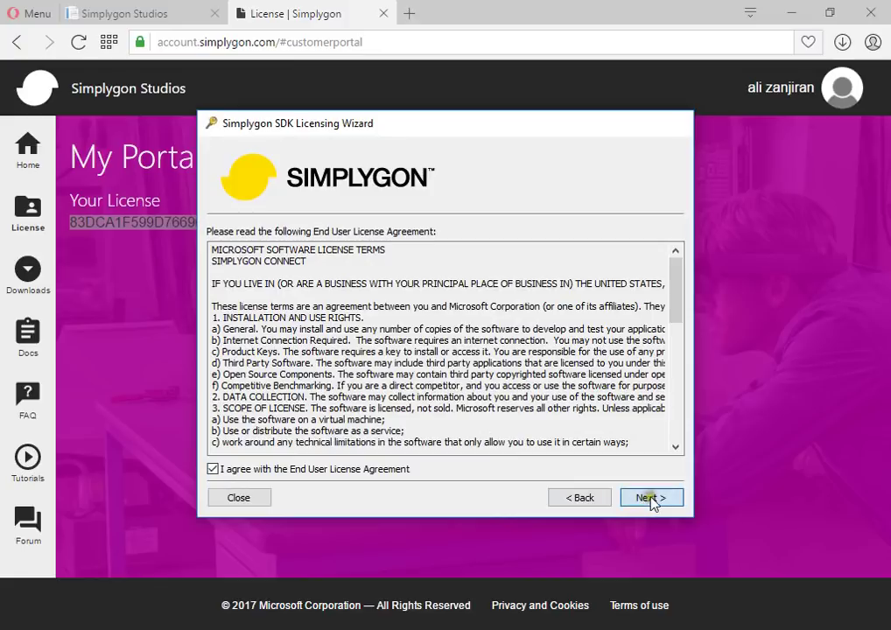
pyautogui.click(652, 499)
pyautogui.click(646, 499)
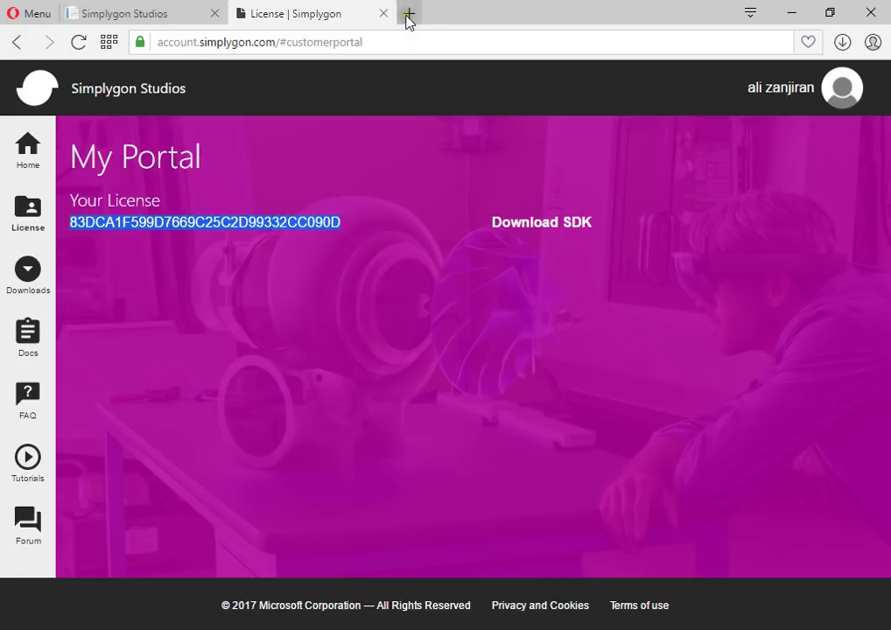
# Search Google for 'simplygon login' from the address bar
pyautogui.click(344, 43)
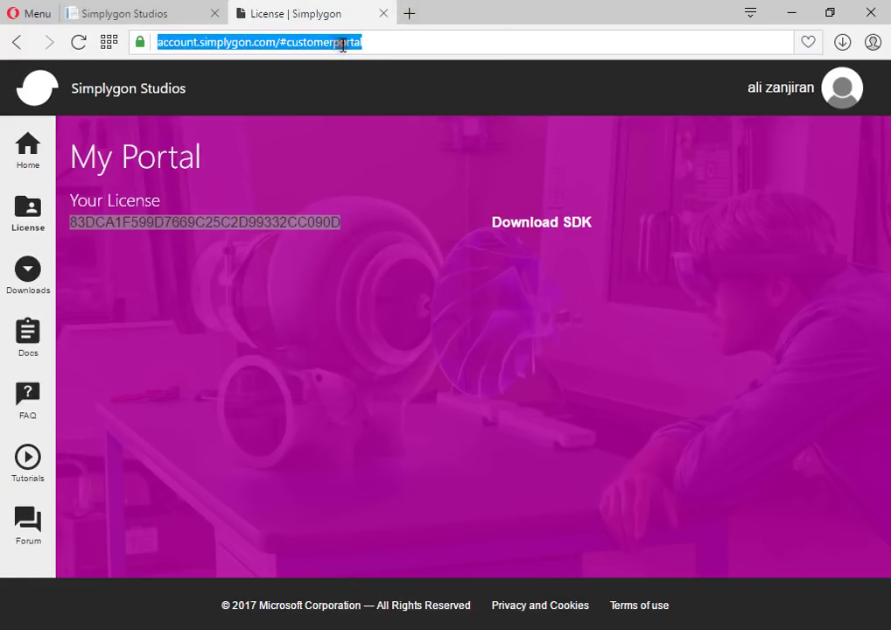
pyautogui.write('d')
pyautogui.press('BackSpace')
pyautogui.write('simp')
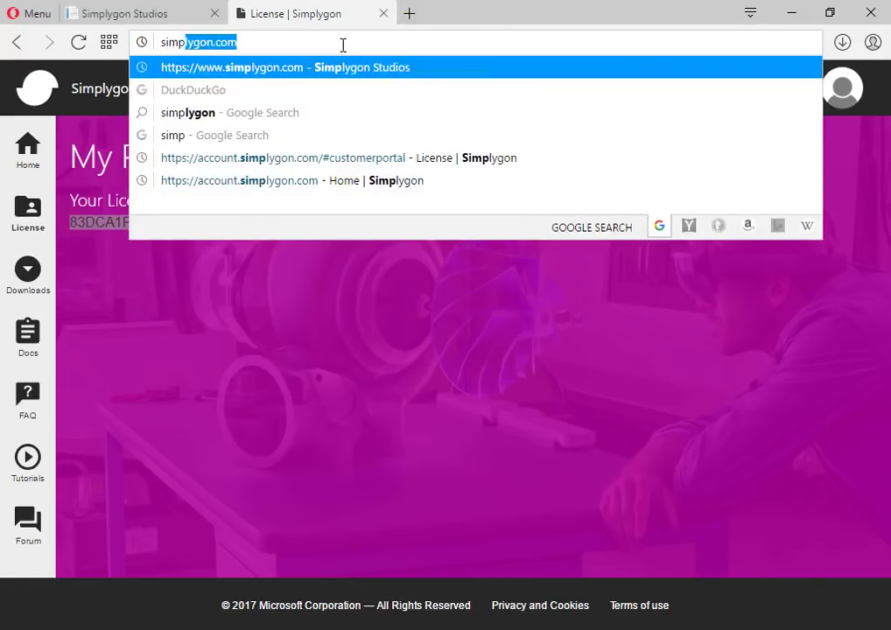
pyautogui.write('lygon login')
pyautogui.press('Return')
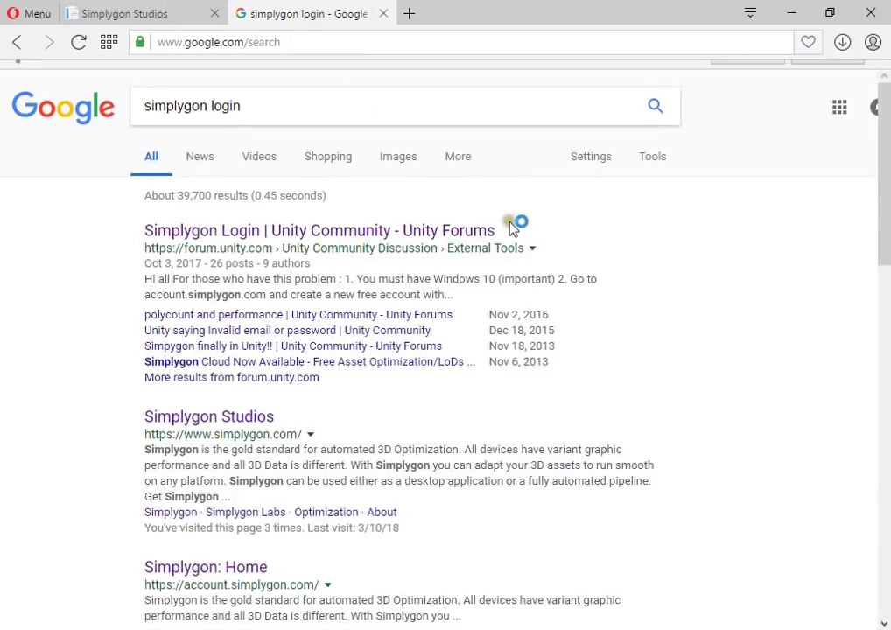
# Open the Unity Forums Simplygon Login thread and read down to the Grid login reply
pyautogui.click(483, 254)
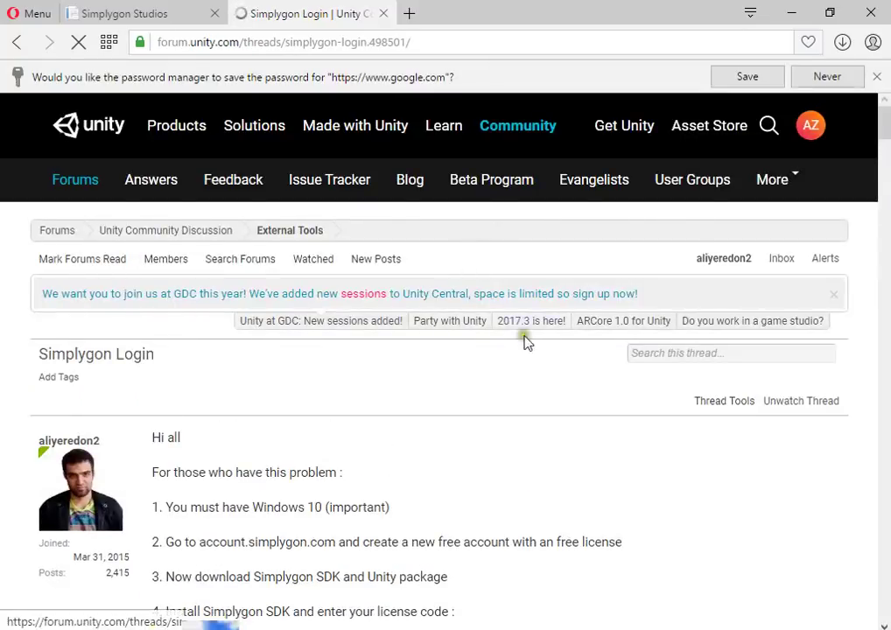
pyautogui.scroll(-15, 521, 350)
pyautogui.scroll(-20, 504, 375)
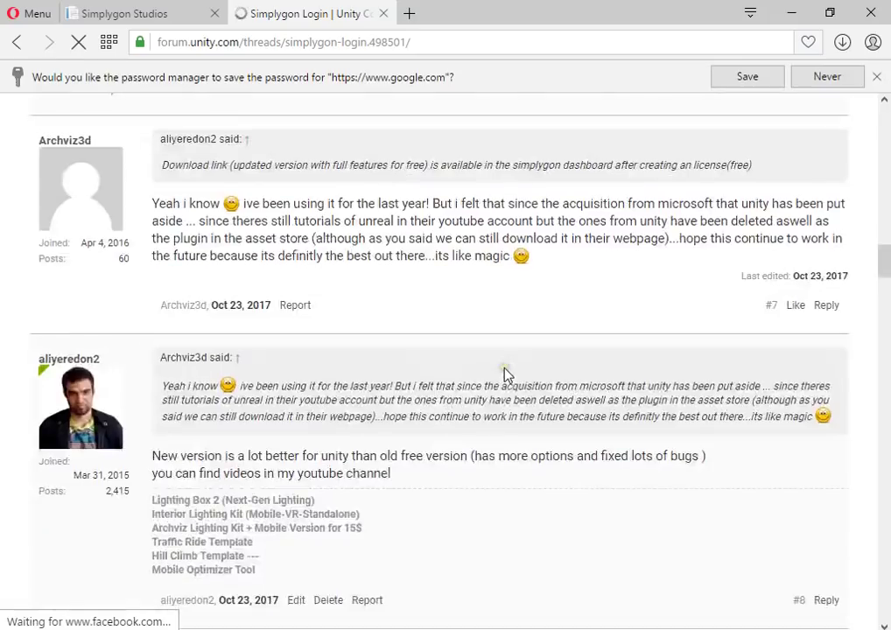
pyautogui.scroll(-15, 477, 368)
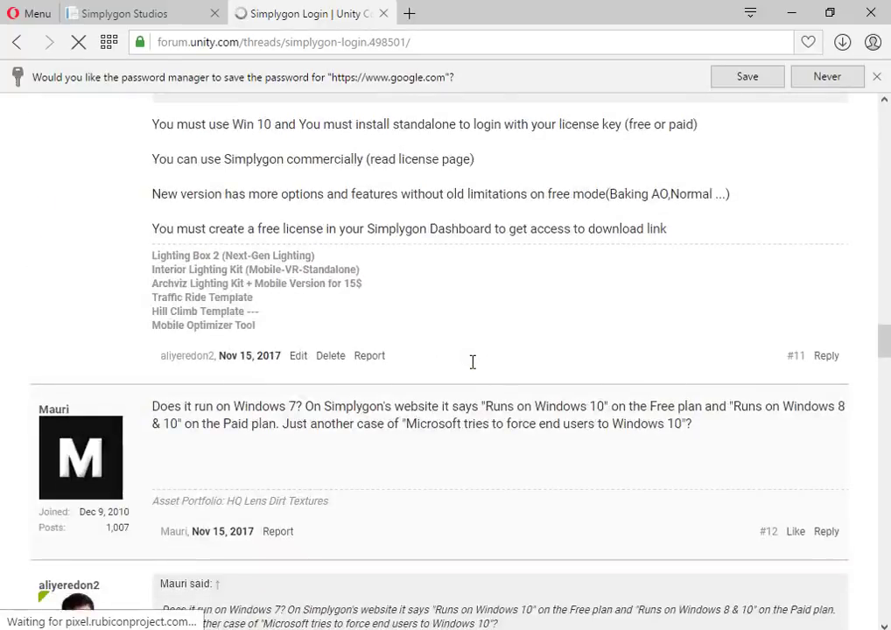
pyautogui.scroll(-12, 473, 361)
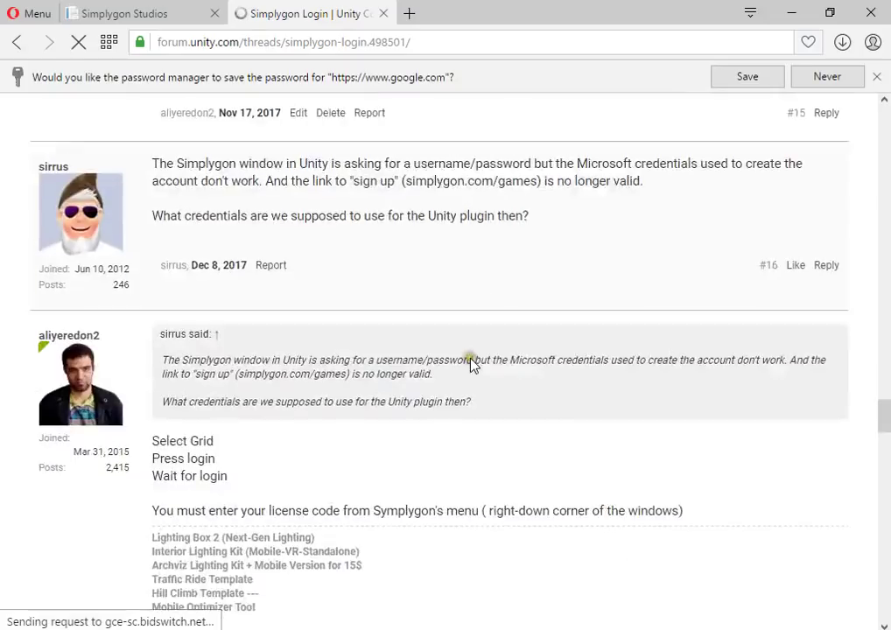
pyautogui.moveTo(884, 431); pyautogui.dragTo(869, 460)
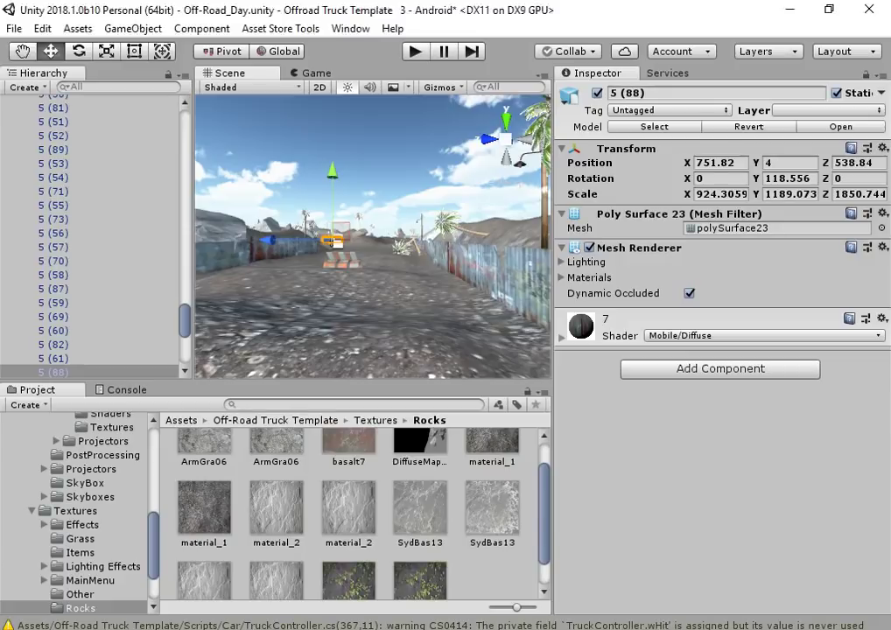
# Open the Simplygon window via Window > Simplygon > Simplygon and move it toward the centre
pyautogui.moveTo(403, 320); pyautogui.dragTo(267, 339, button='right')
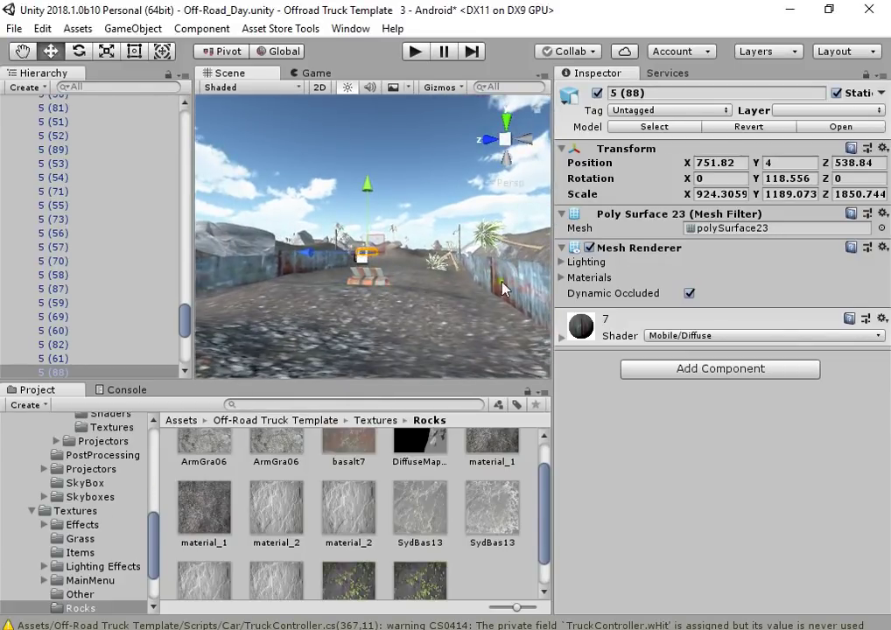
pyautogui.click(352, 29)
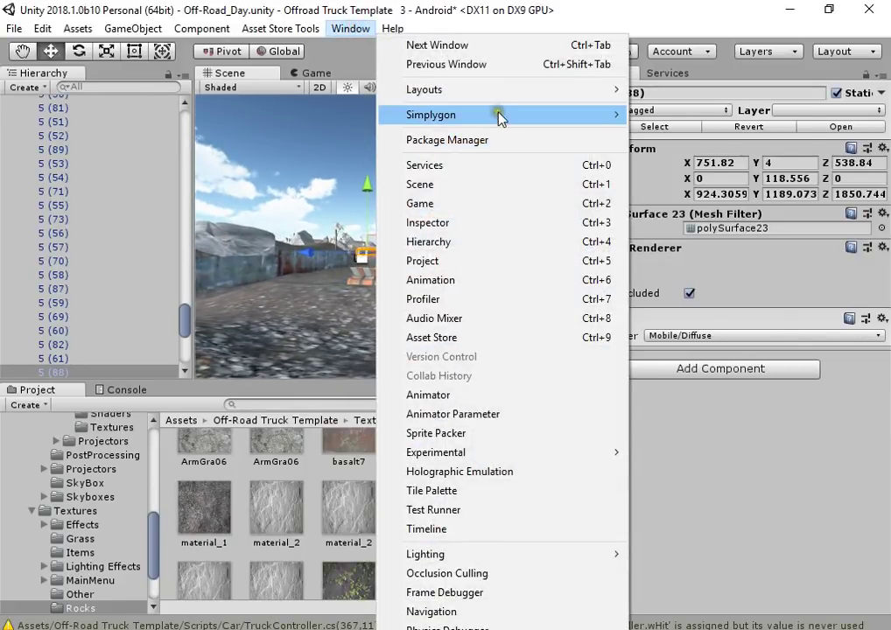
pyautogui.moveTo(610, 112)
pyautogui.click(649, 133)
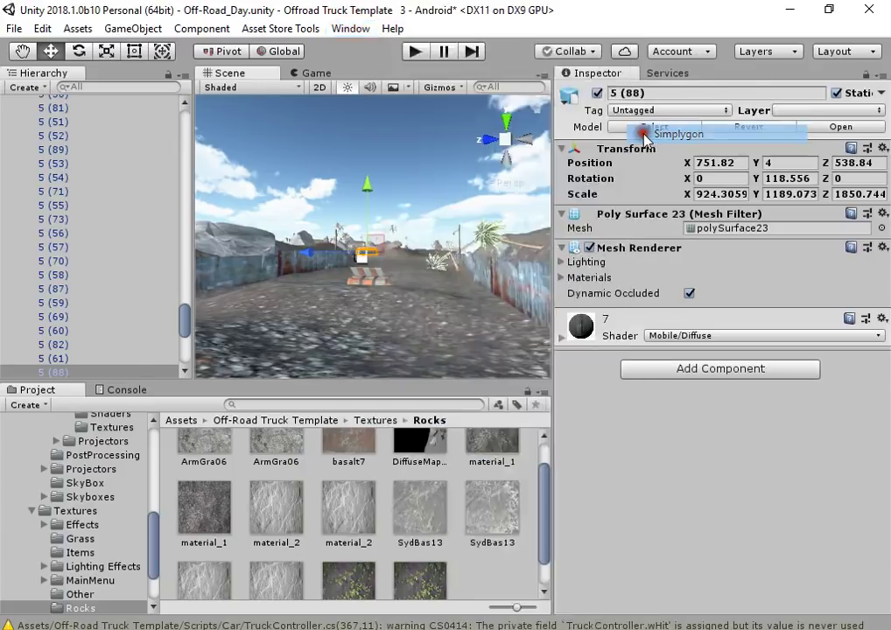
pyautogui.moveTo(240, 32); pyautogui.dragTo(623, 66)
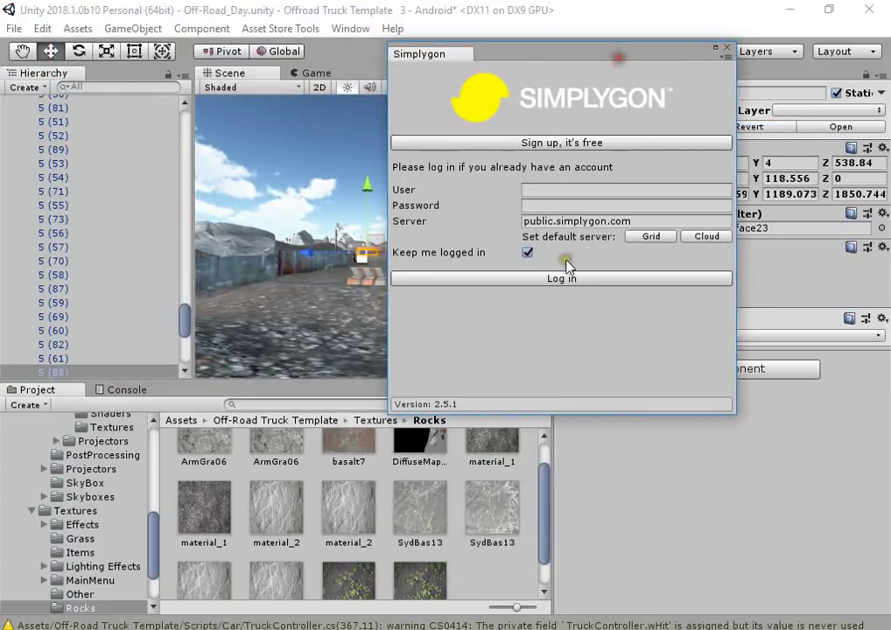
# Fill in the Grid server login details and dock the Simplygon window beside the Inspector
pyautogui.click(655, 237)
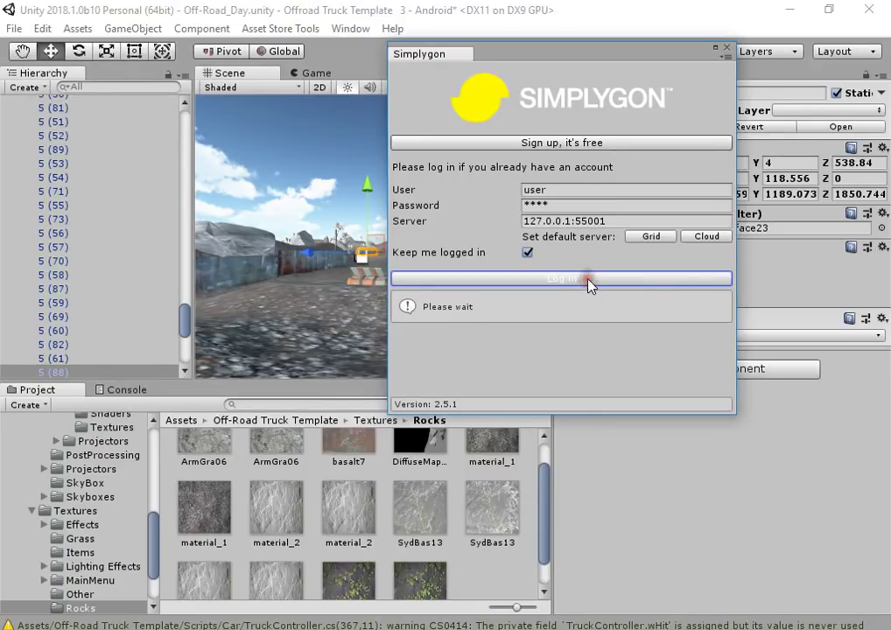
pyautogui.moveTo(537, 413); pyautogui.dragTo(538, 591)
pyautogui.moveTo(566, 52); pyautogui.dragTo(670, 73)
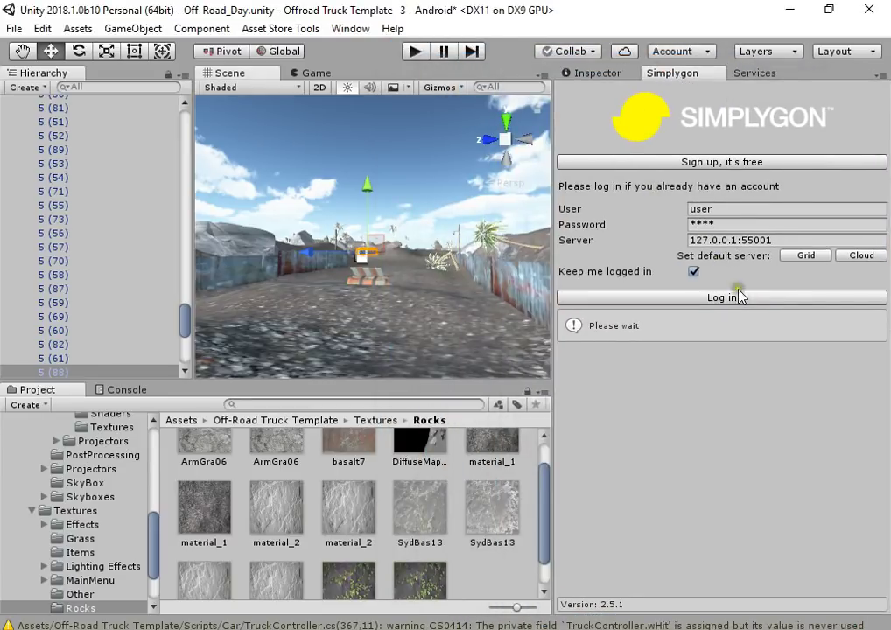
# Clear the Console's old errors and log in to the local 127.0.0.1:55001 server
pyautogui.click(125, 389)
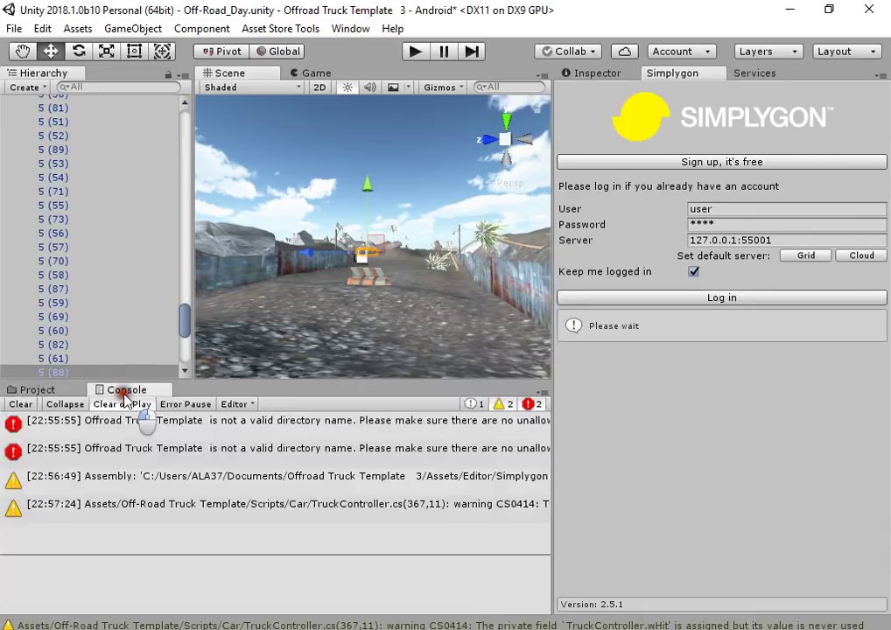
pyautogui.click(19, 405)
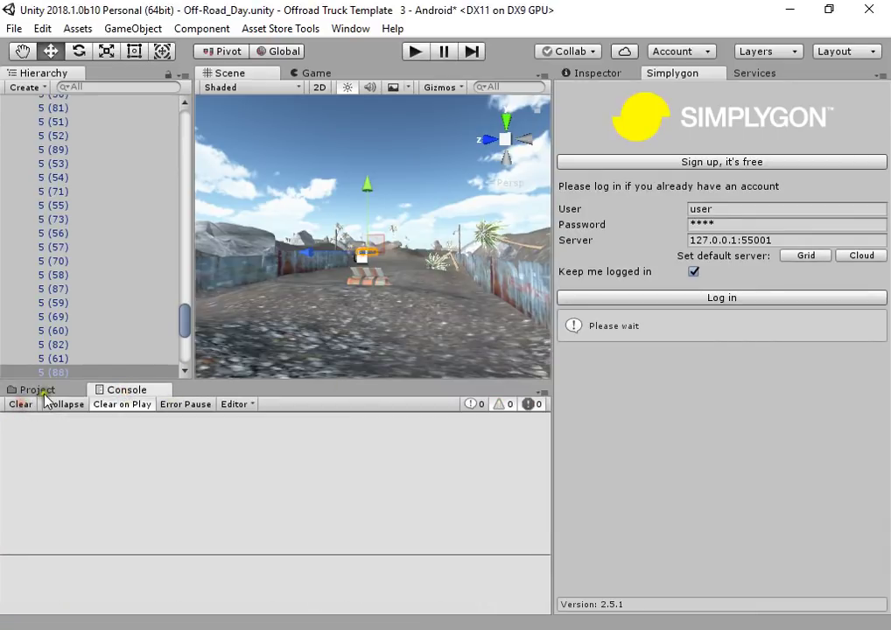
pyautogui.click(35, 389)
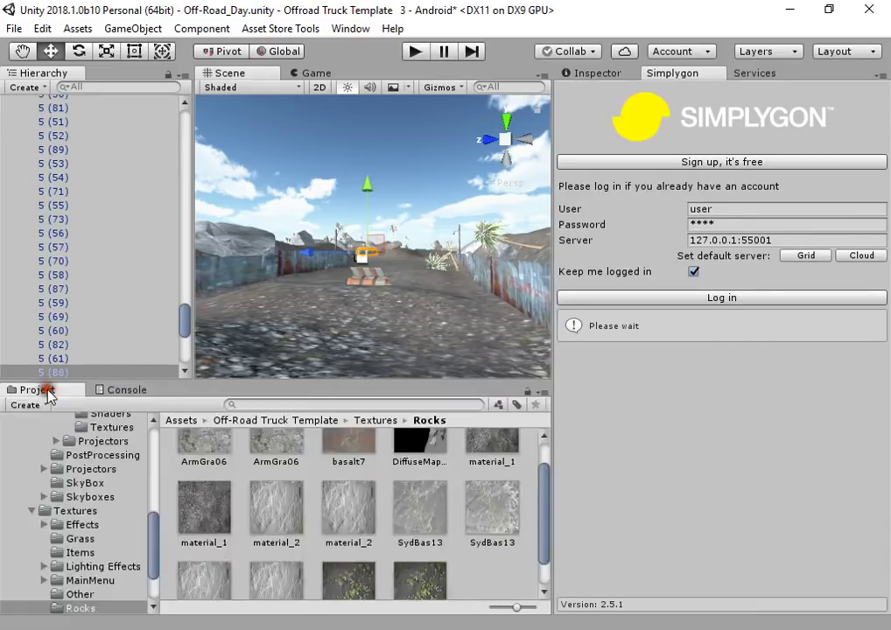
pyautogui.click(644, 300)
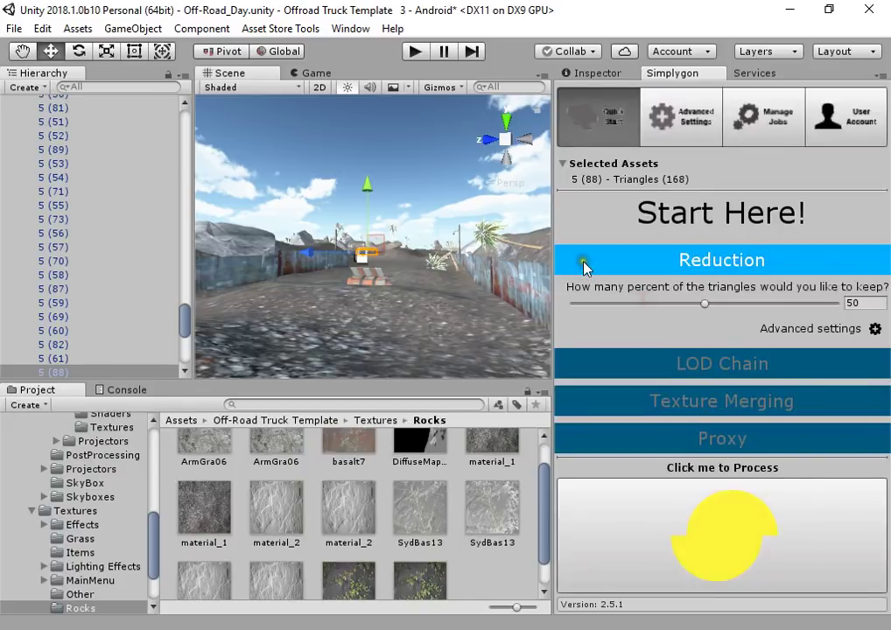
# Check the job queue, then fly through the level inspecting the large rock and Palm5 tree
pyautogui.click(765, 116)
pyautogui.click(625, 130)
pyautogui.moveTo(547, 250); pyautogui.dragTo(543, 320, button='right')
pyautogui.press('w')
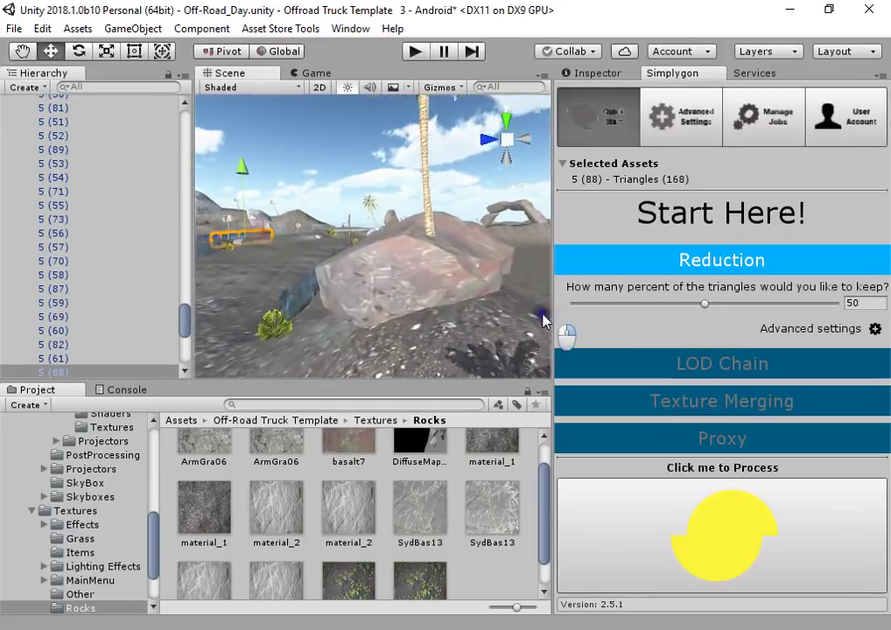
pyautogui.click(409, 264)
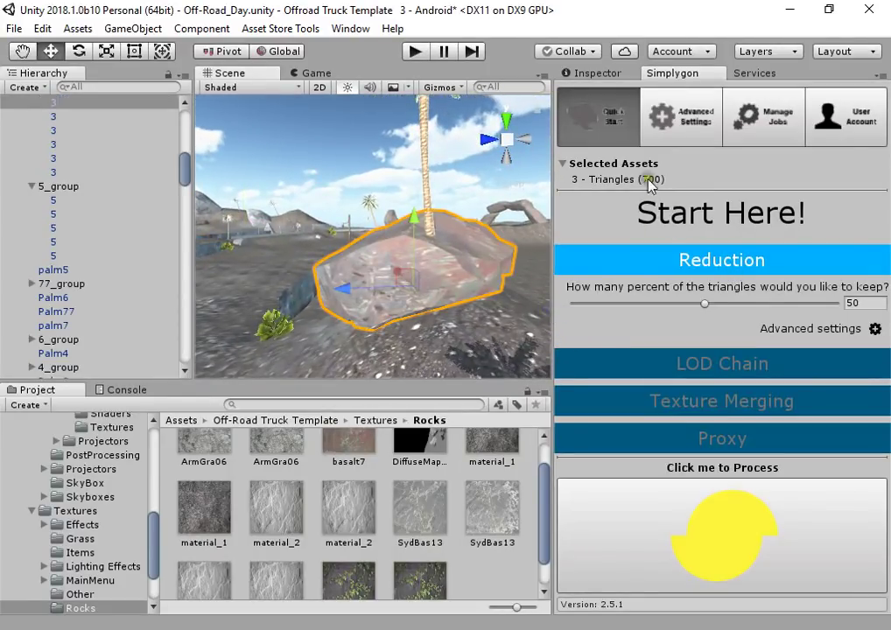
pyautogui.moveTo(358, 280); pyautogui.dragTo(347, 215, button='right')
pyautogui.click(347, 215)
pyautogui.press('f')
# Try the pale rock, fence and light post, then select the 700-triangle rock '2'
pyautogui.scroll(-3, 374, 280)
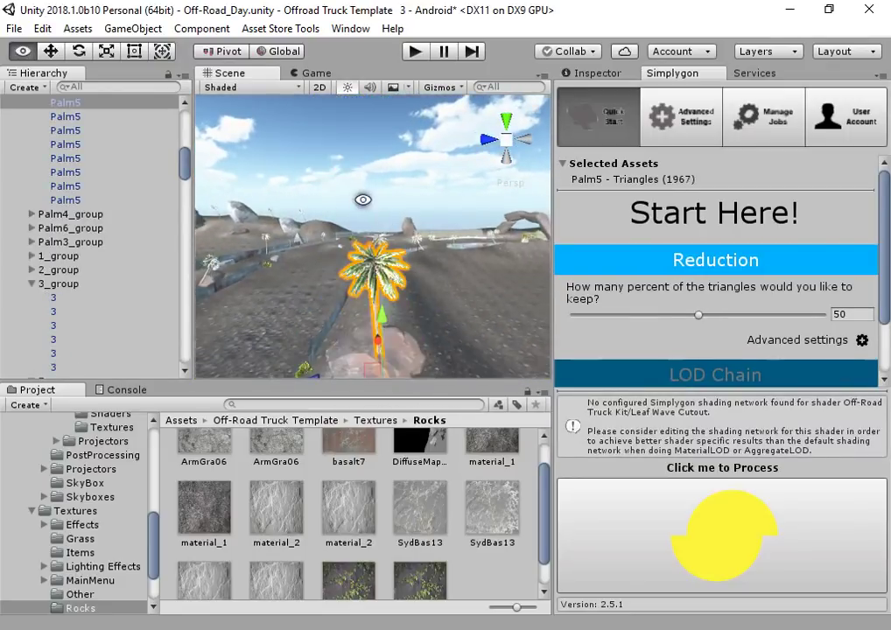
pyautogui.moveTo(411, 286); pyautogui.dragTo(423, 321, button='right')
pyautogui.click(425, 319)
pyautogui.moveTo(376, 350); pyautogui.dragTo(419, 255, button='right')
pyautogui.click(394, 303)
pyautogui.click(427, 256)
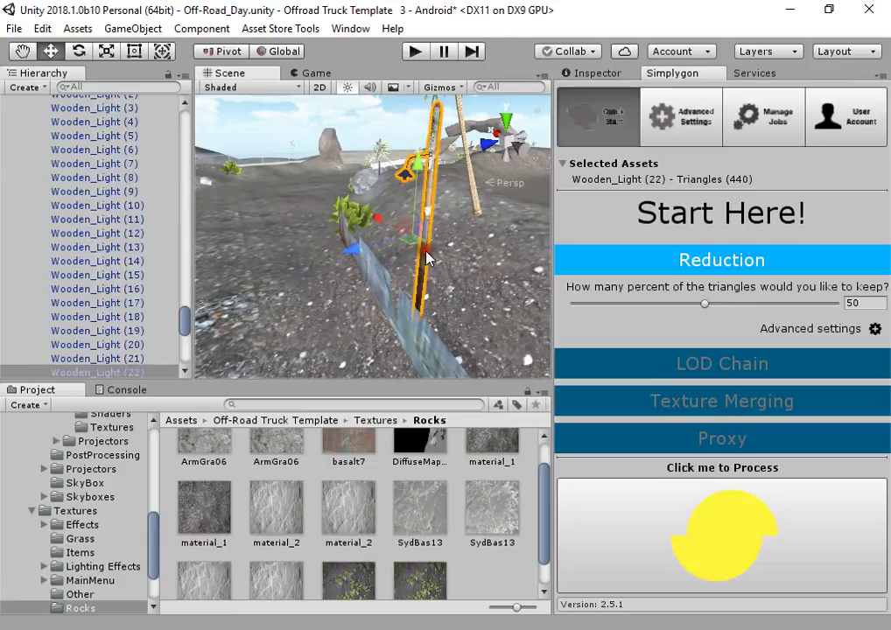
pyautogui.moveTo(401, 300); pyautogui.dragTo(442, 268, button='right')
pyautogui.click(371, 288)
# Review ProxyLOD and AggregateLOD options in Advanced Settings, keep MeshLOD, and return to Quick Start
pyautogui.click(680, 139)
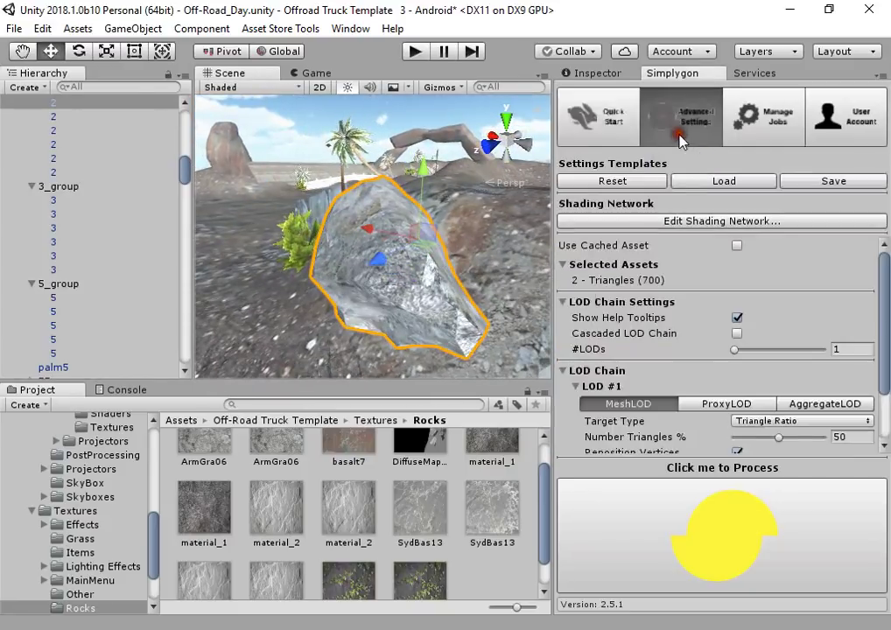
pyautogui.scroll(-3, 614, 332)
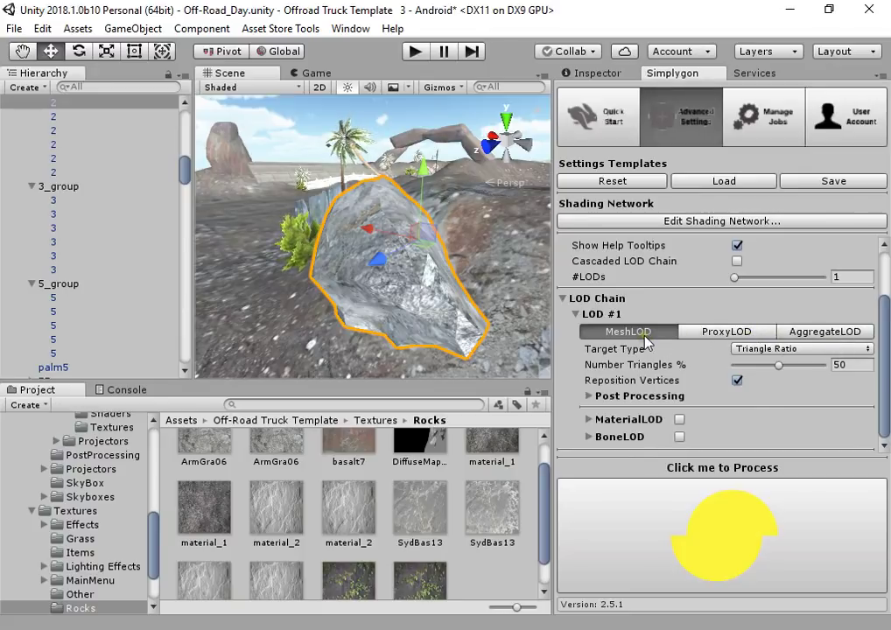
pyautogui.click(692, 332)
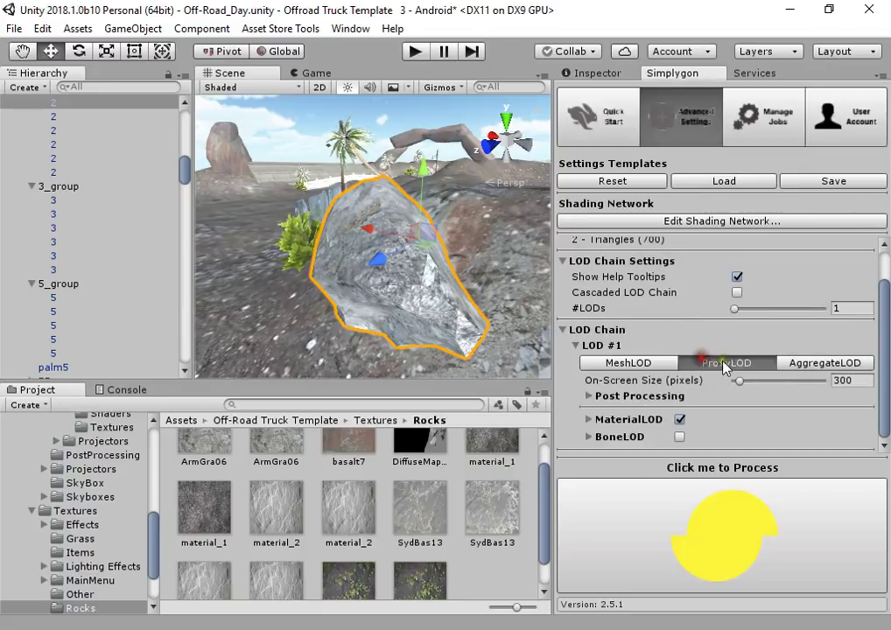
pyautogui.click(782, 363)
pyautogui.click(644, 364)
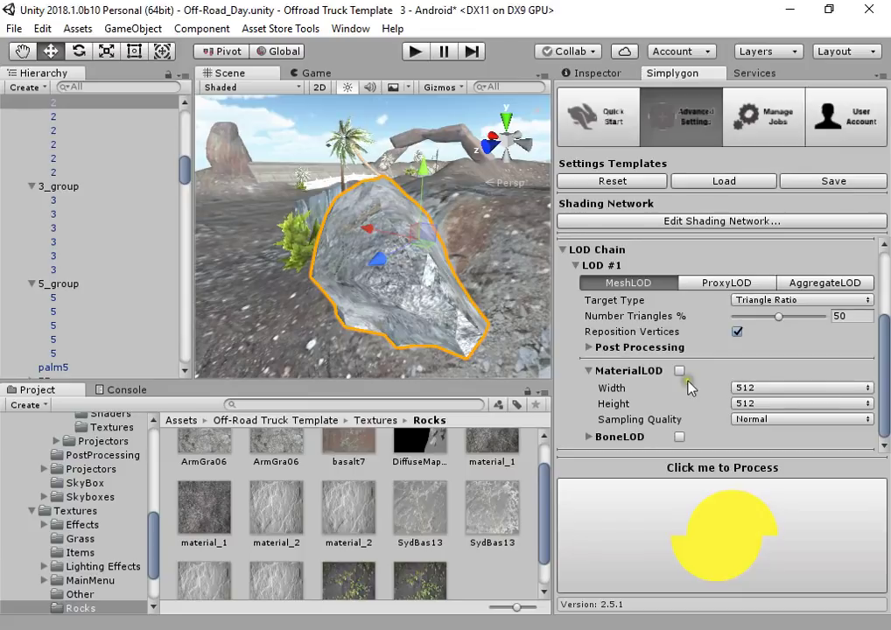
pyautogui.scroll(3, 674, 294)
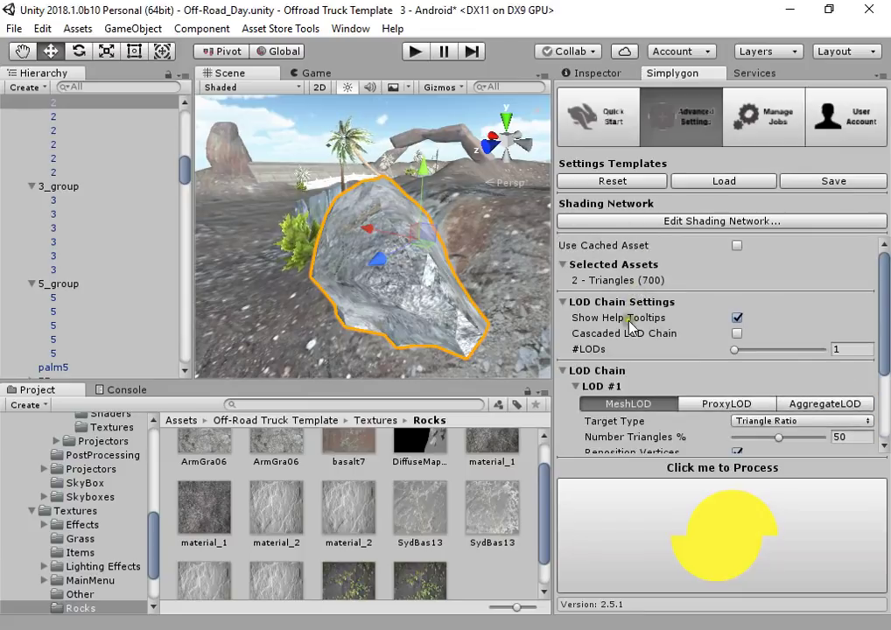
pyautogui.scroll(-3, 629, 318)
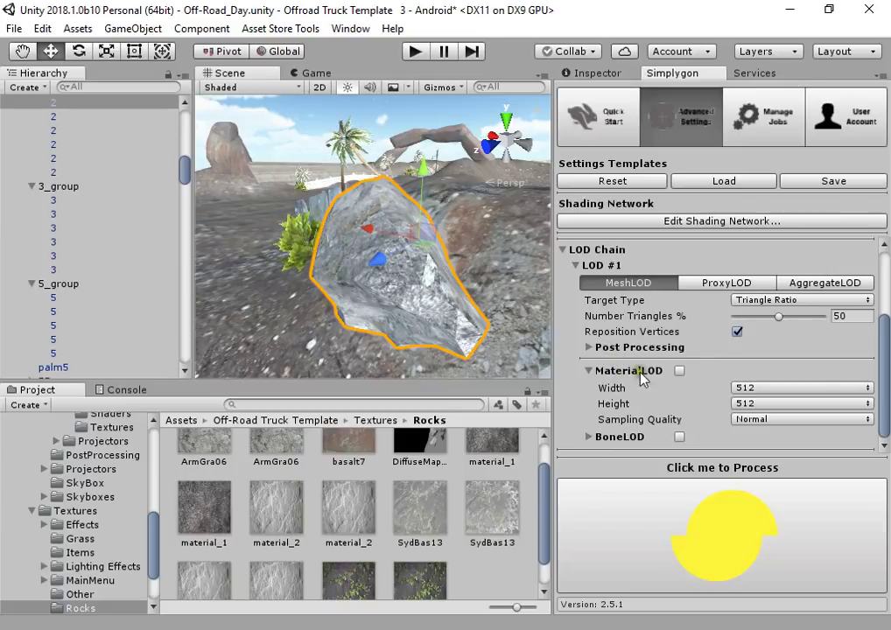
pyautogui.click(613, 135)
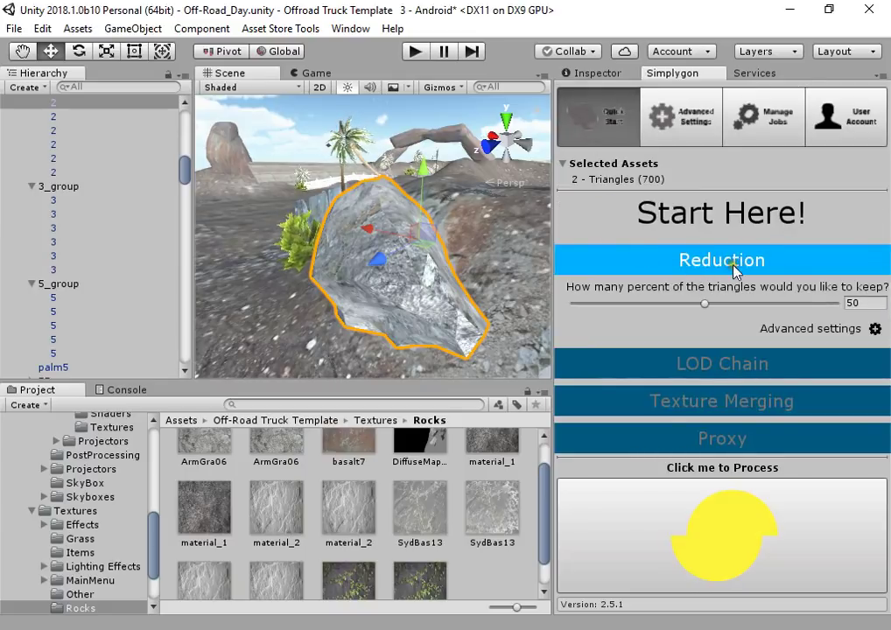
# Expand LOD Chain and set the LOD count to 3 with a 50 reduction ratio
pyautogui.click(700, 364)
pyautogui.scroll(-1, 710, 350)
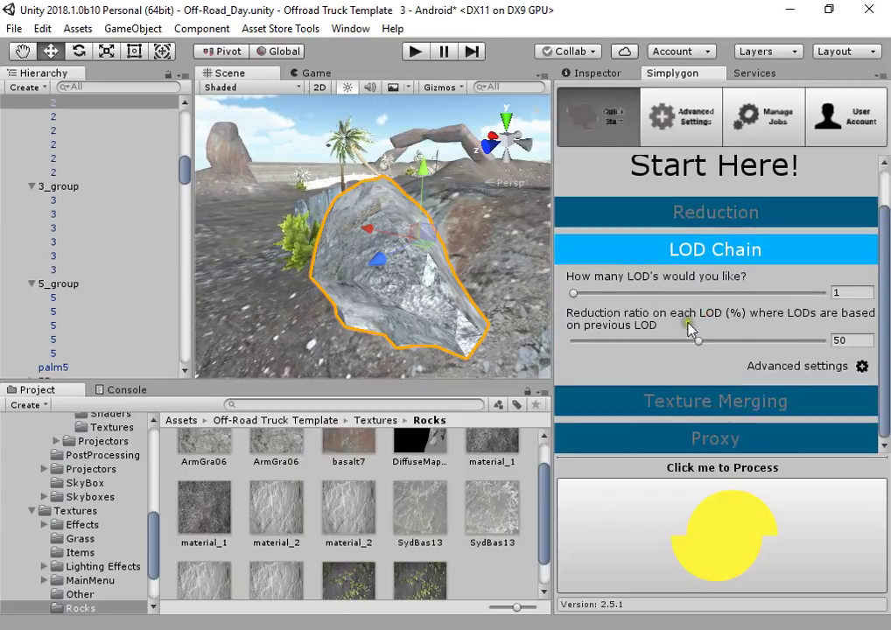
pyautogui.click(685, 215)
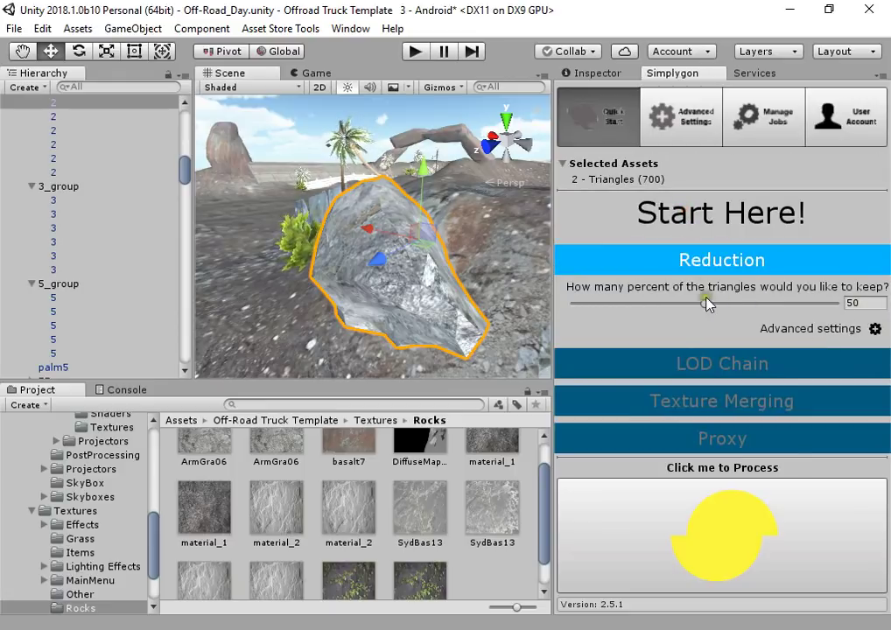
pyautogui.click(735, 359)
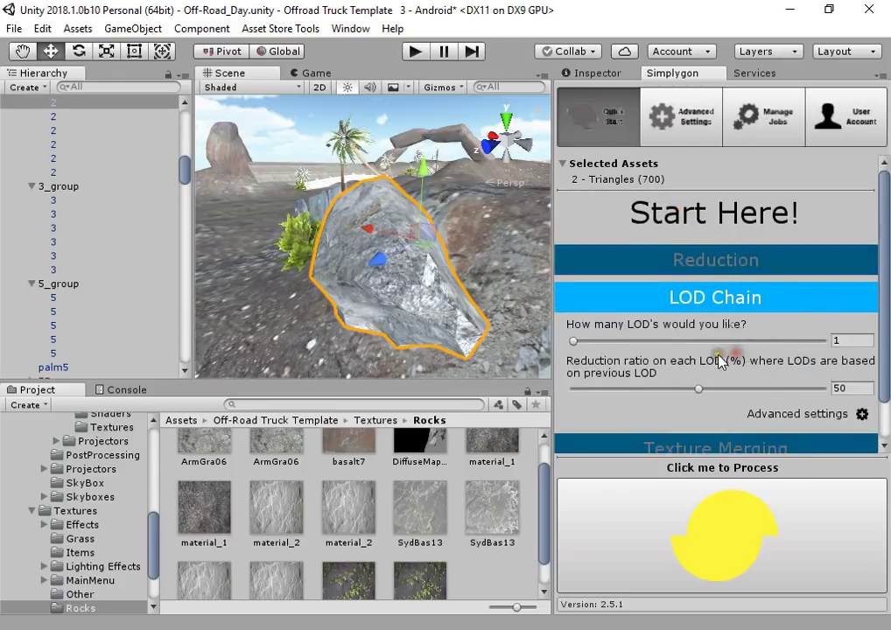
pyautogui.scroll(-1, 730, 364)
pyautogui.click(852, 289)
pyautogui.write('3')
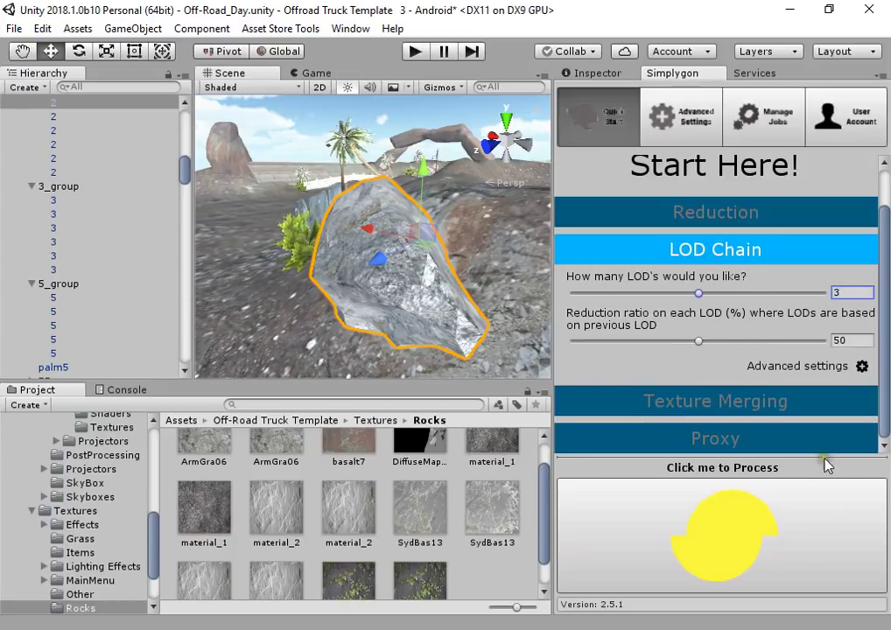
pyautogui.click(850, 342)
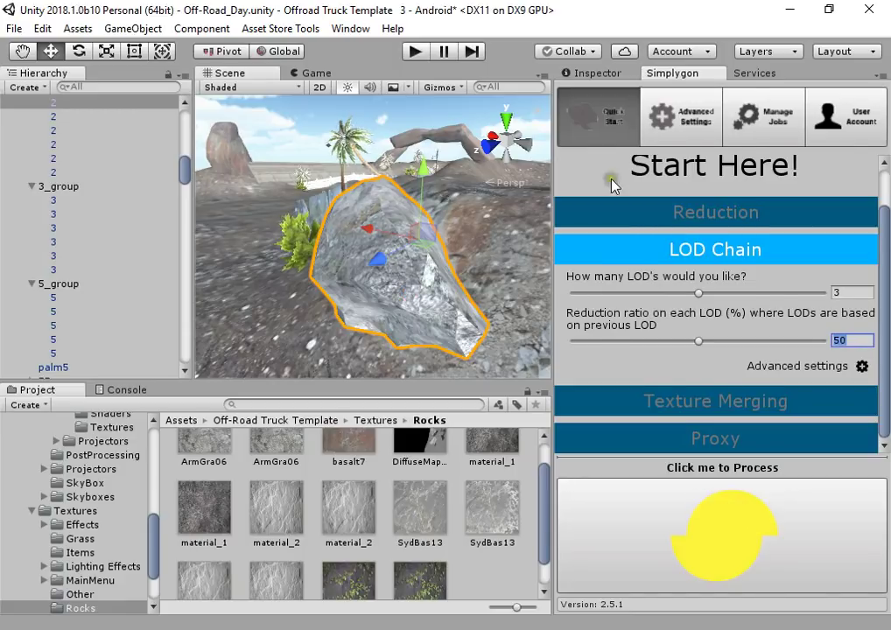
pyautogui.click(694, 133)
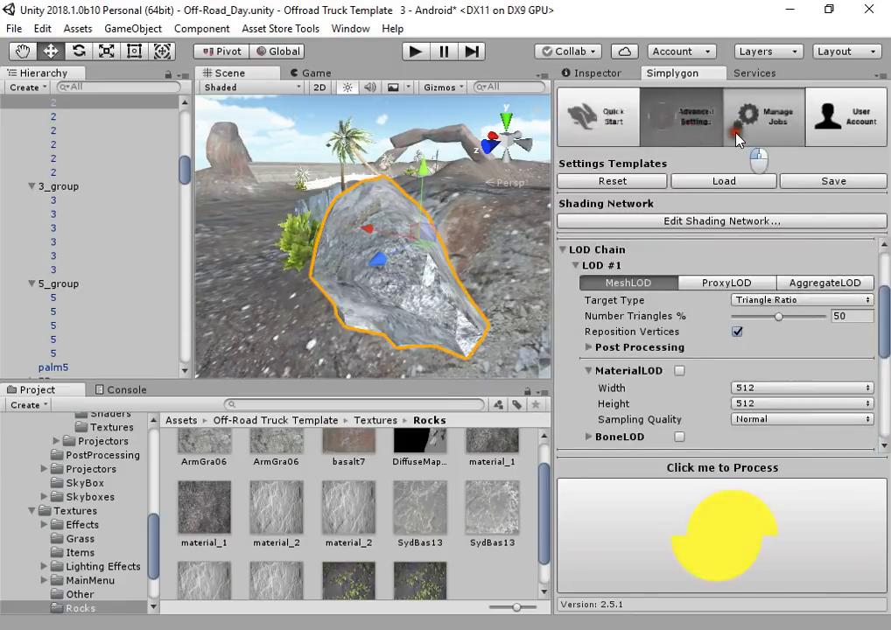
# Enable Download Assets Automatically for rock '2' in Manage Jobs and wait for Completed status
pyautogui.click(736, 136)
pyautogui.keyDown('alt'); pyautogui.moveTo(356, 262); pyautogui.dragTo(413, 284); pyautogui.keyUp('alt')
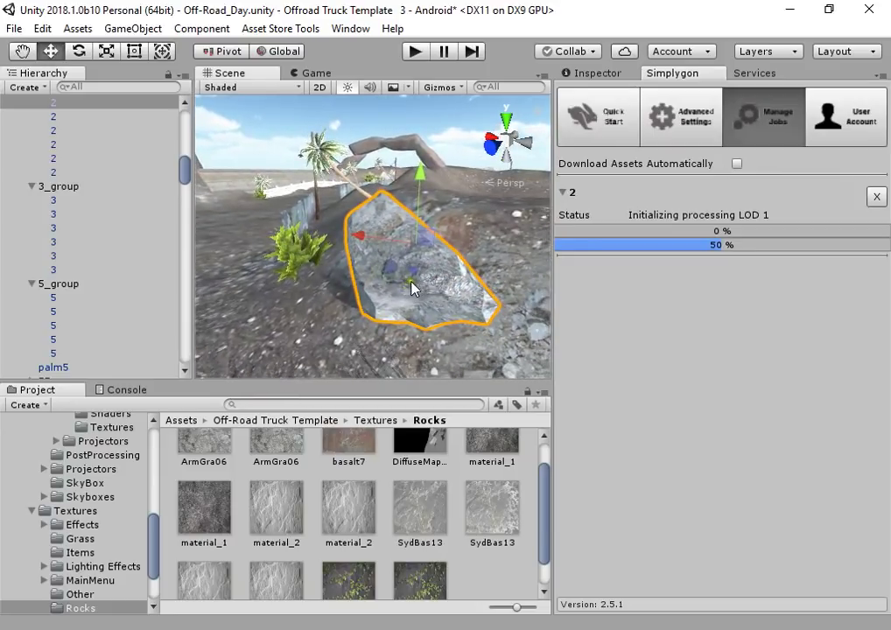
pyautogui.scroll(10, 96, 516)
pyautogui.keyDown('alt'); pyautogui.click(10, 490); pyautogui.keyUp('alt')
pyautogui.click(9, 488)
pyautogui.click(20, 531)
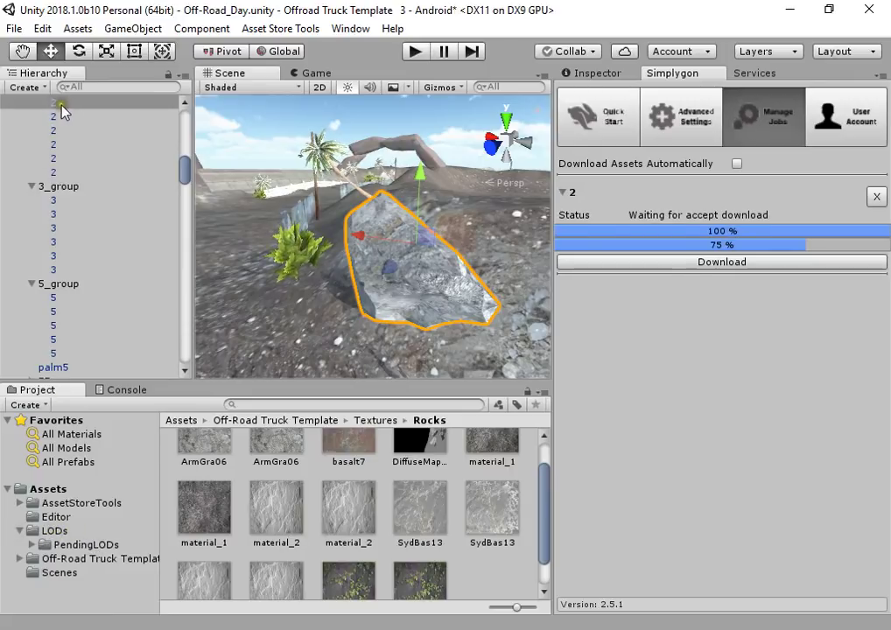
pyautogui.click(737, 164)
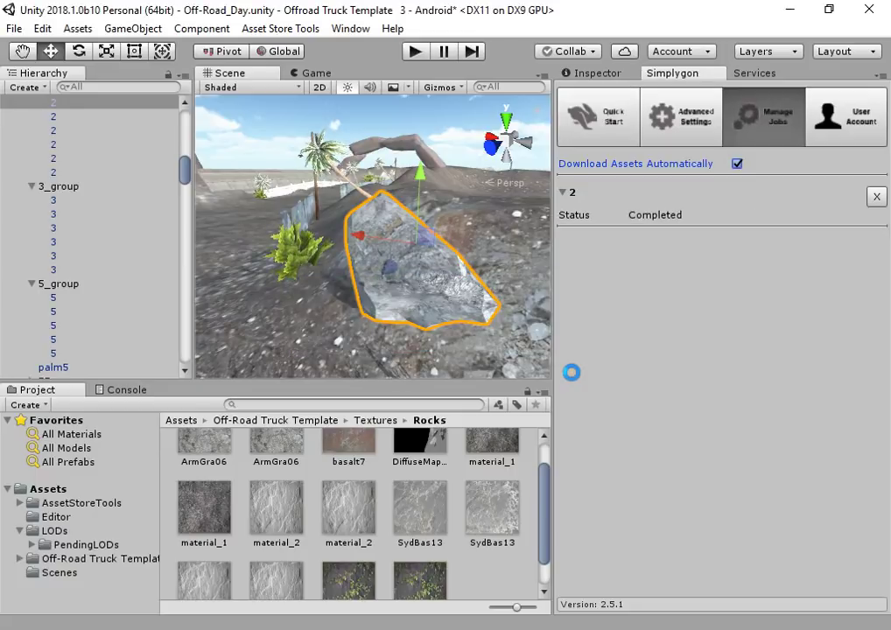
pyautogui.click(617, 123)
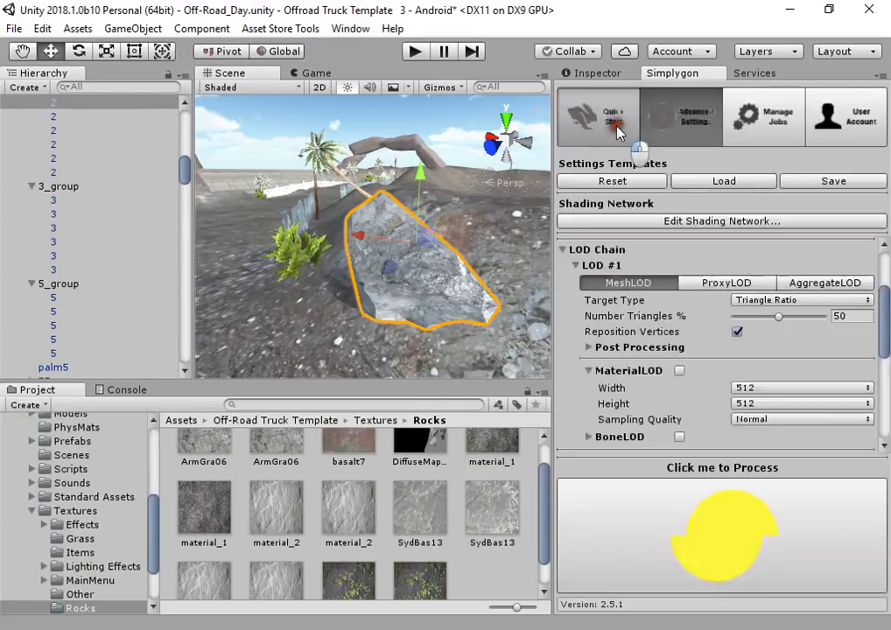
# Browse Assets/LODs to the 2_20180310_230944 results folder holding the 2_LOD1–2_LOD3 prefabs
pyautogui.scroll(5, 87, 517)
pyautogui.click(54, 531)
pyautogui.click(87, 544)
pyautogui.click(66, 560)
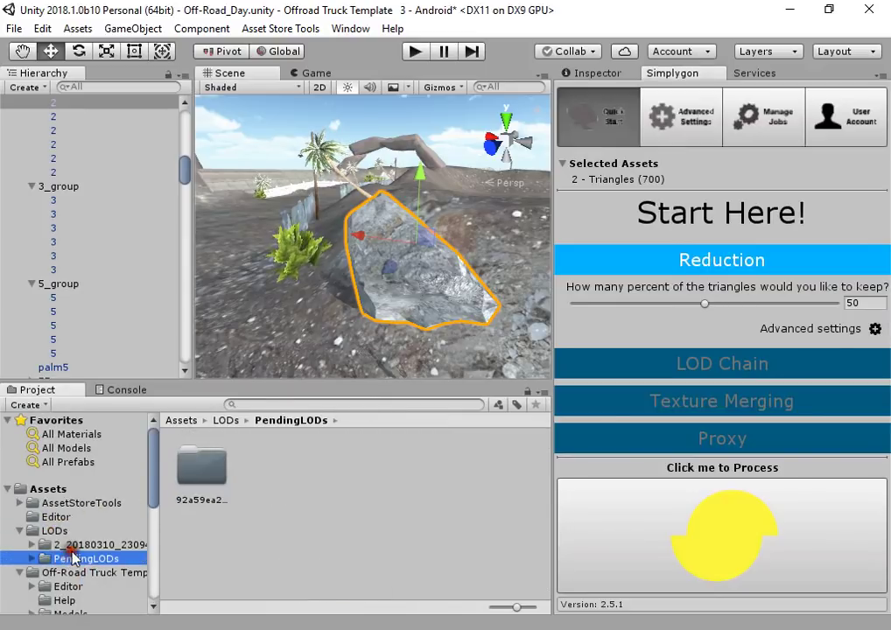
pyautogui.click(83, 544)
pyautogui.click(266, 473)
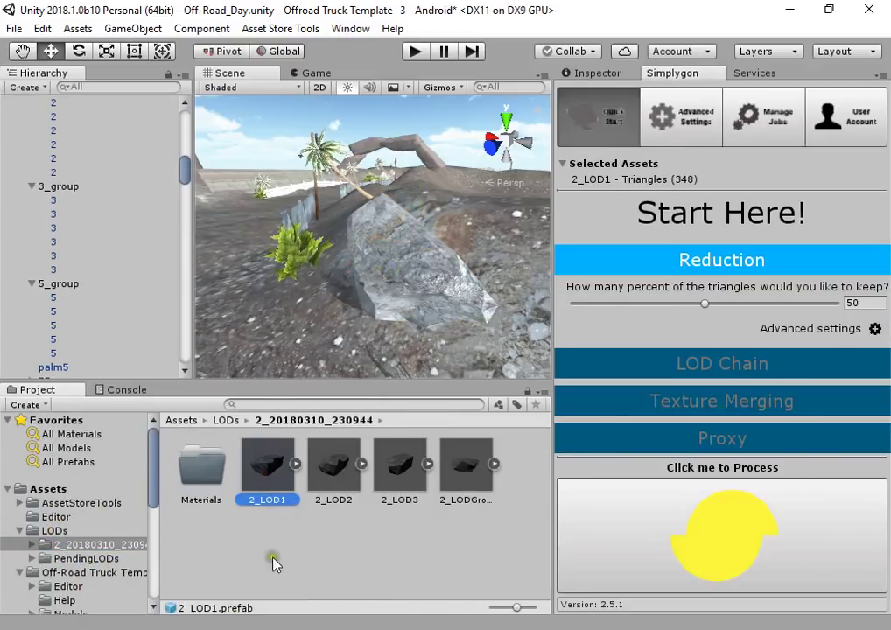
# Place the 2_LODGroup prefab into the Off-Road_Day scene and review its transform
pyautogui.click(442, 498)
pyautogui.moveTo(431, 480); pyautogui.dragTo(254, 332)
pyautogui.keyDown('alt'); pyautogui.moveTo(364, 308); pyautogui.dragTo(263, 346); pyautogui.keyUp('alt')
pyautogui.click(598, 72)
pyautogui.scroll(6, 35, 175)
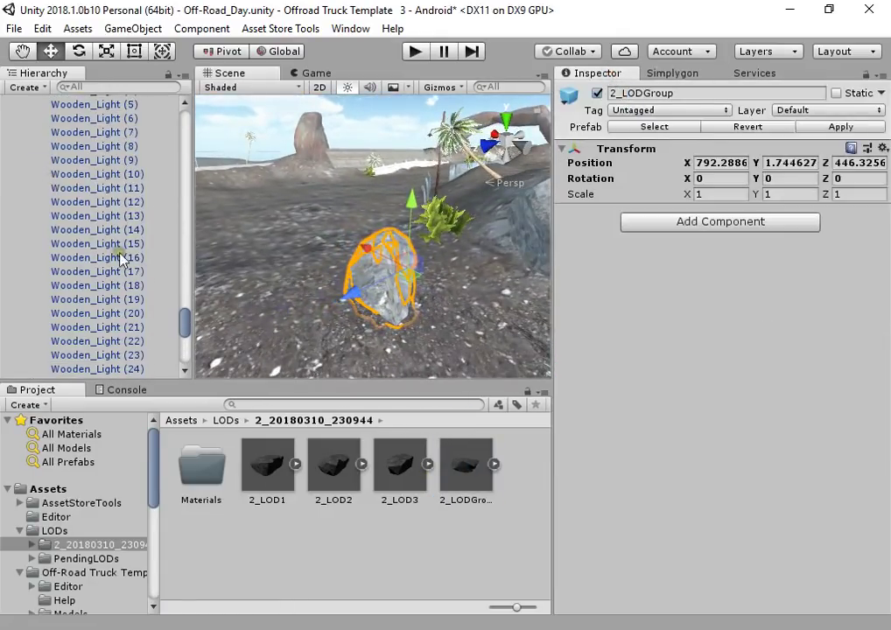
pyautogui.moveTo(182, 325); pyautogui.dragTo(183, 114)
pyautogui.click(53, 102)
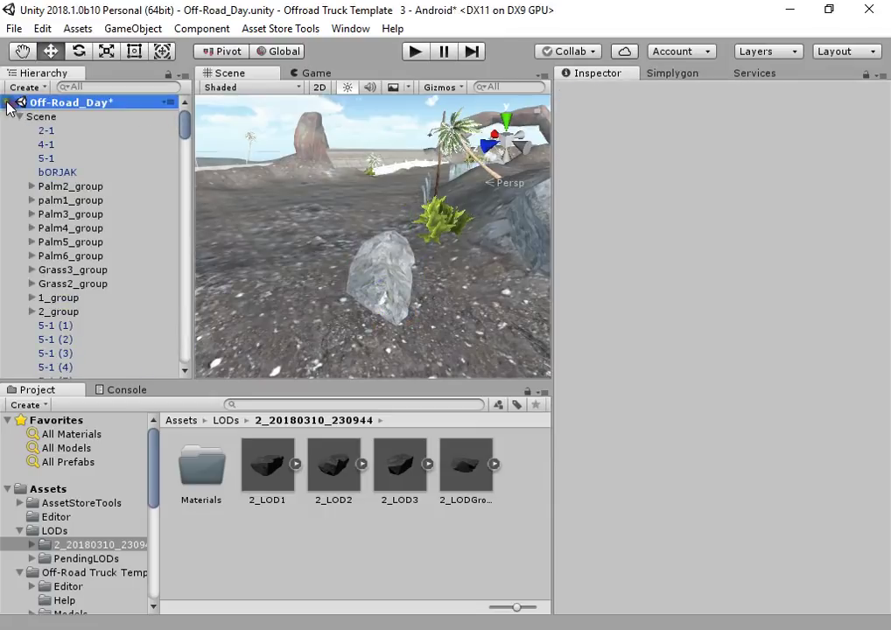
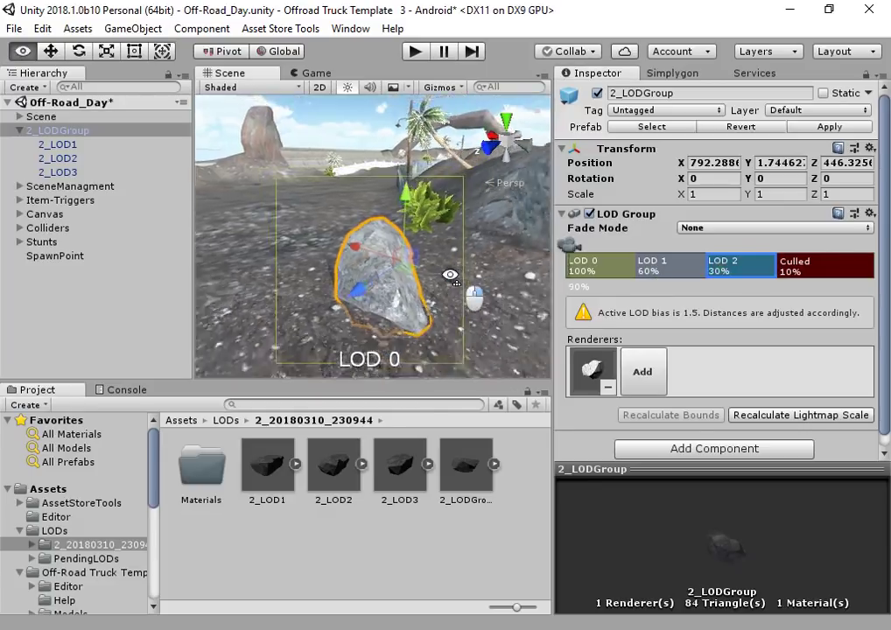
# Fly the camera back and forth to watch the rock switch LODs, and show the Simplygon panel
pyautogui.press('s')
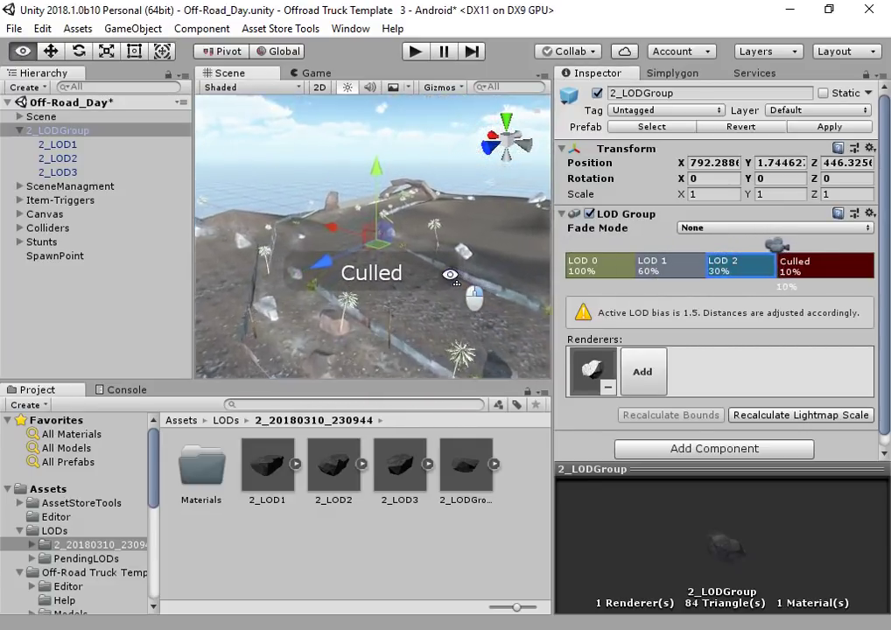
pyautogui.press('w')
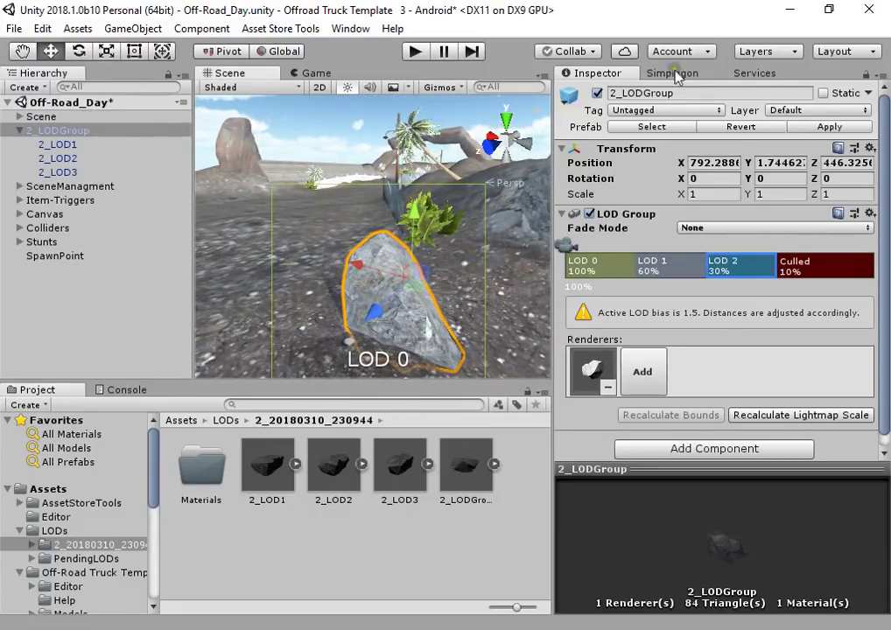
pyautogui.click(674, 73)
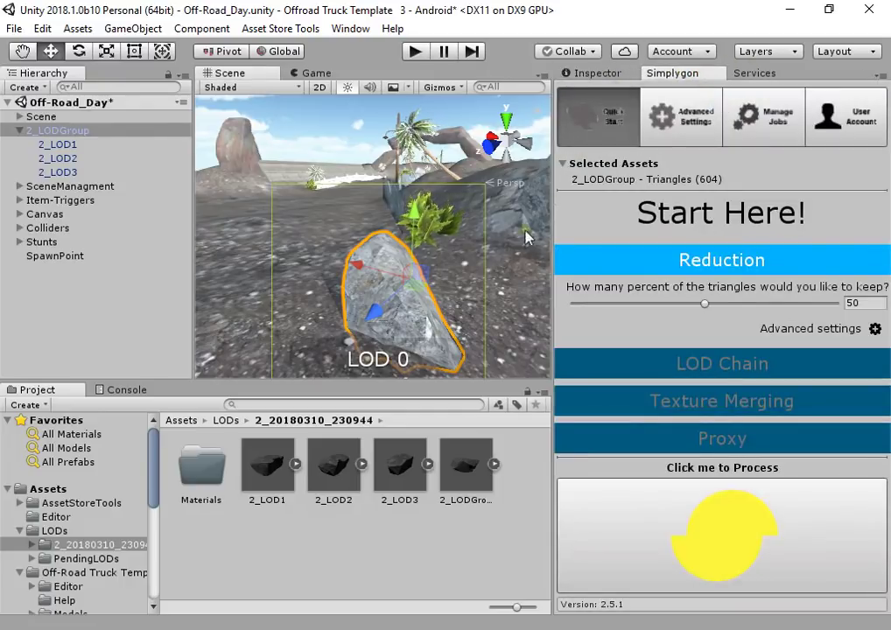
# Place the 2_LOD1, 2_LOD2 and 2_LOD3 rocks side by side in the scene
pyautogui.click(266, 484)
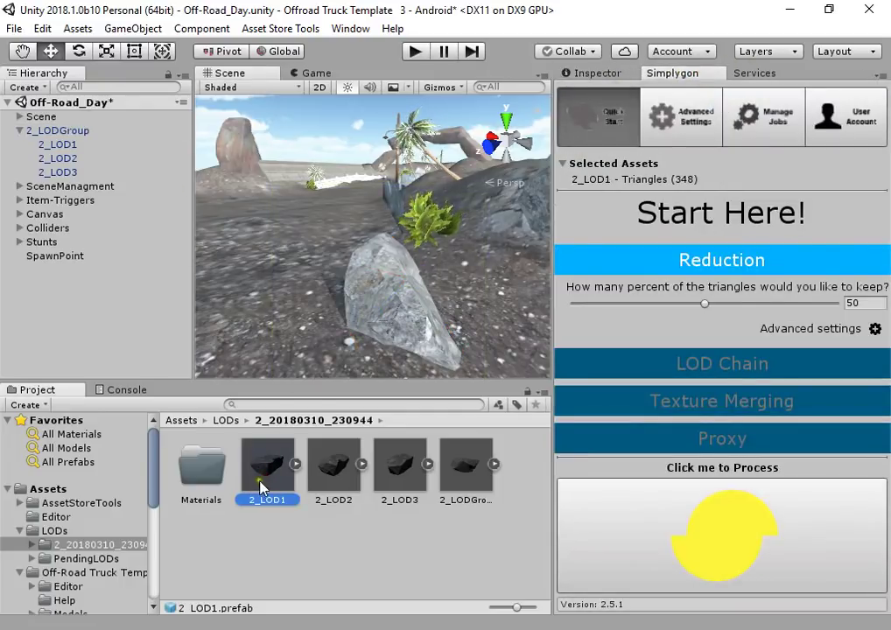
pyautogui.click(335, 475)
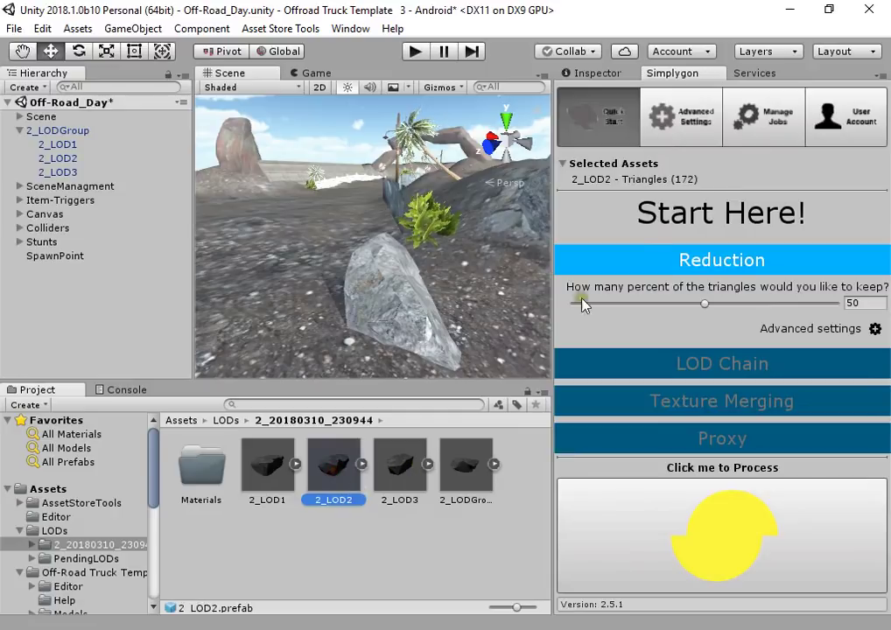
pyautogui.moveTo(400, 468); pyautogui.dragTo(279, 324)
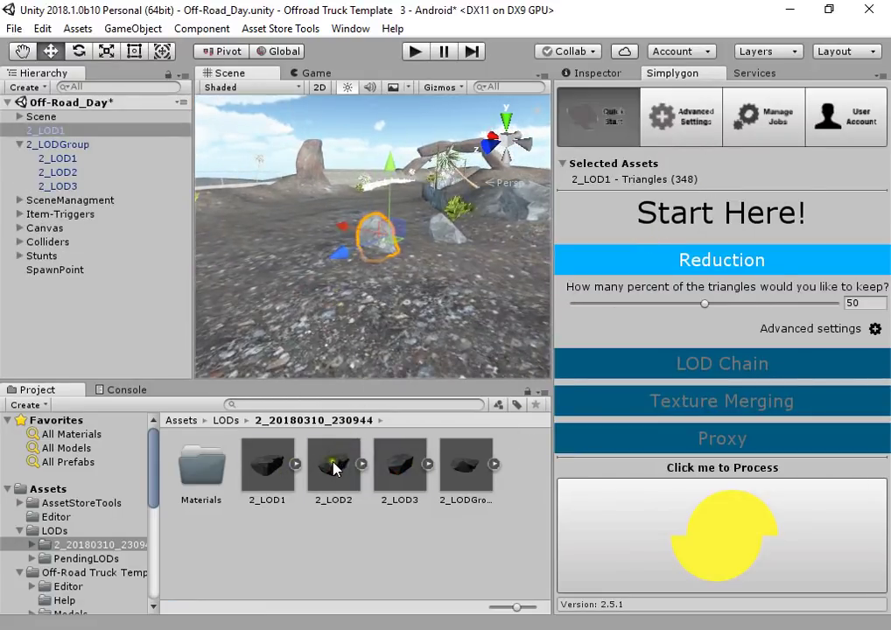
pyautogui.moveTo(338, 470); pyautogui.dragTo(359, 328)
pyautogui.scroll(-3, 406, 246)
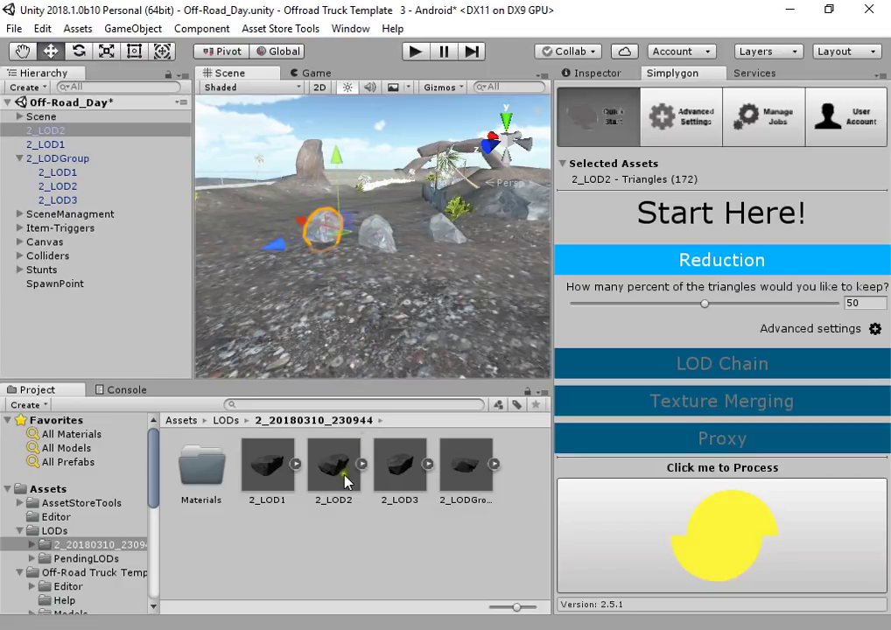
pyautogui.moveTo(400, 468); pyautogui.dragTo(300, 234)
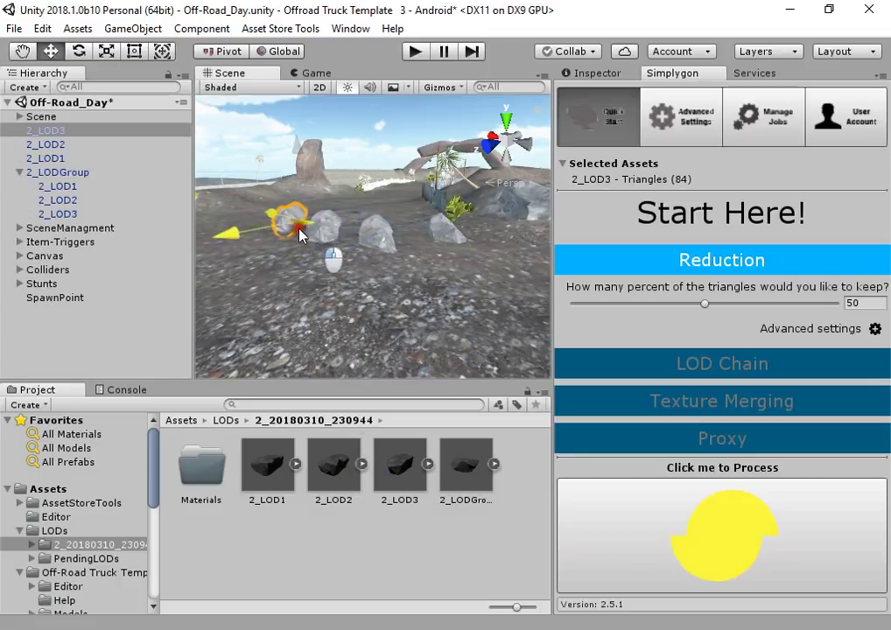
# Select the three placed rocks and fly the camera around to face them
pyautogui.moveTo(287, 238); pyautogui.dragTo(425, 193, button='right')
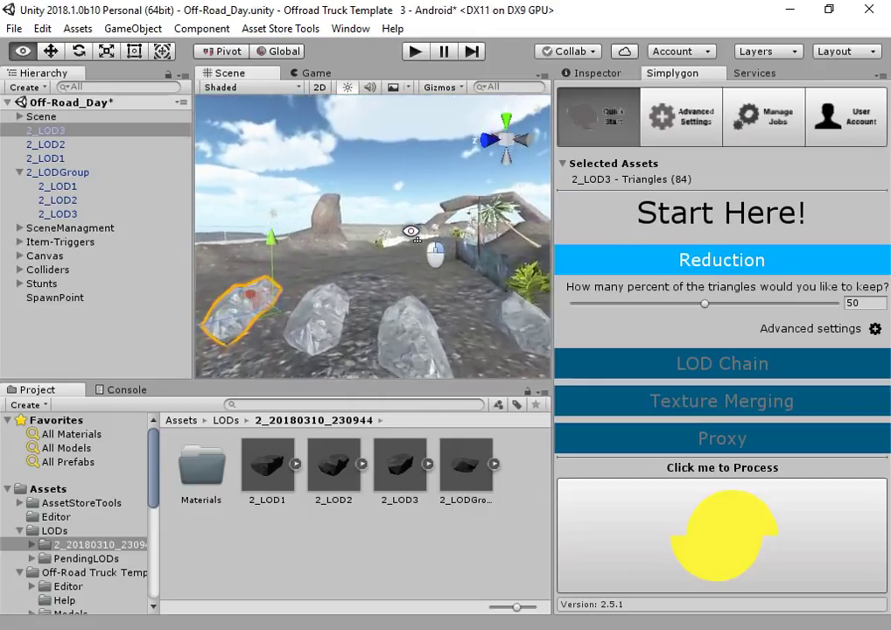
pyautogui.click(390, 163)
pyautogui.moveTo(391, 163); pyautogui.dragTo(342, 338, button='right')
pyautogui.click(355, 273)
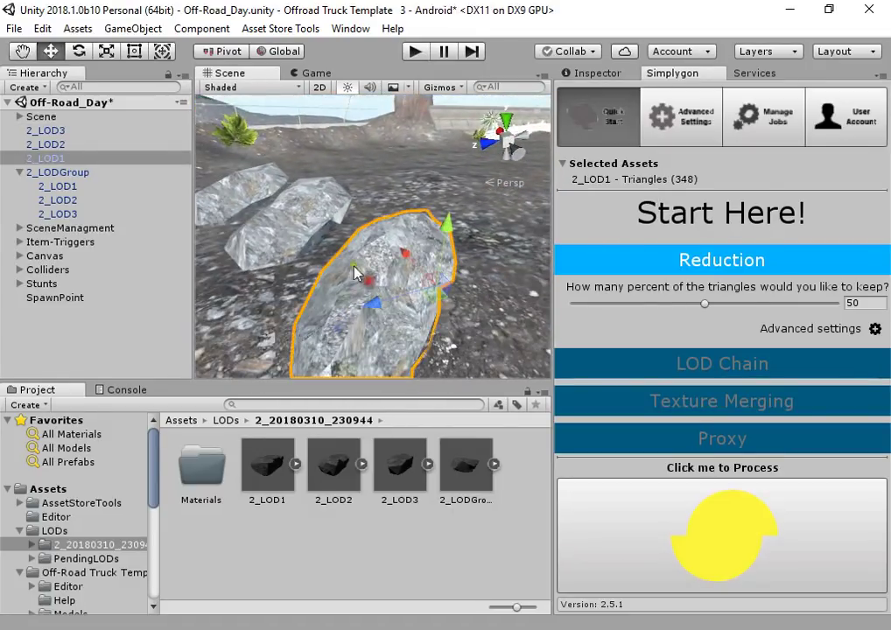
pyautogui.keyDown('shift'); pyautogui.click(253, 204); pyautogui.keyUp('shift')
pyautogui.keyDown('shift'); pyautogui.click(230, 188); pyautogui.keyUp('shift')
pyautogui.moveTo(230, 189); pyautogui.dragTo(411, 175, button='right')
pyautogui.click(421, 129)
pyautogui.moveTo(421, 130); pyautogui.dragTo(429, 262, button='right')
# Set the Wireframe Overlay colour to white in Preferences > Colors
pyautogui.click(42, 28)
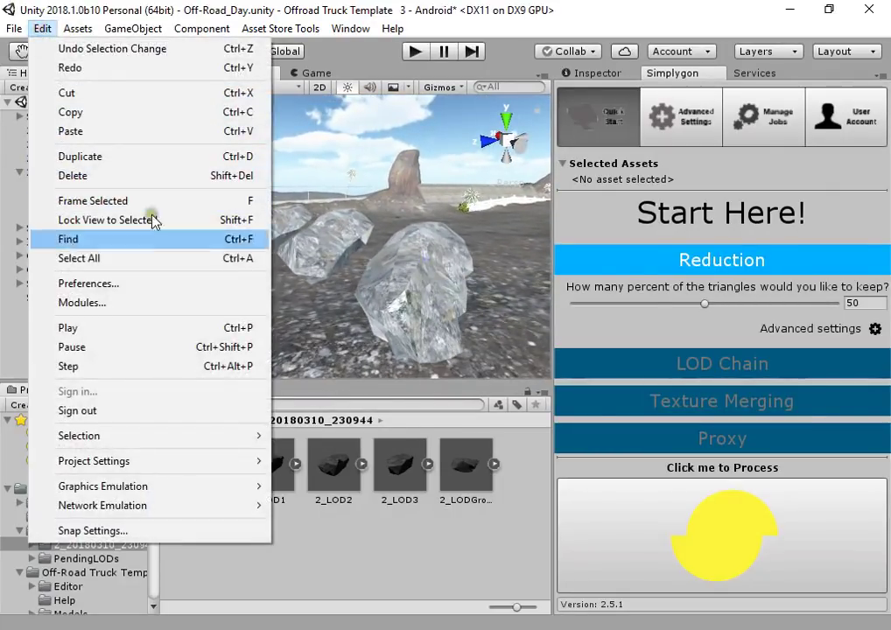
pyautogui.click(127, 286)
pyautogui.click(175, 163)
pyautogui.click(185, 195)
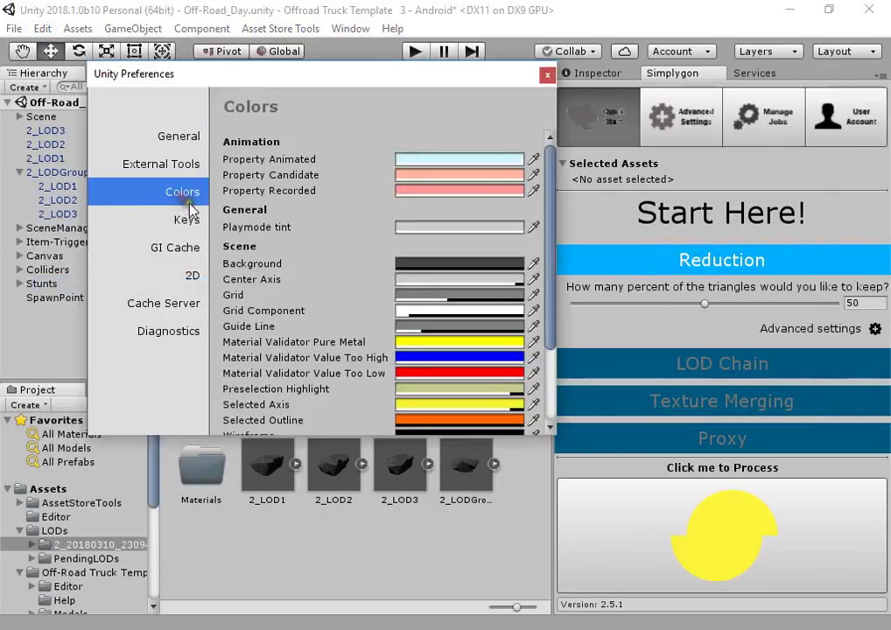
pyautogui.scroll(-3, 299, 325)
pyautogui.scroll(-3, 285, 330)
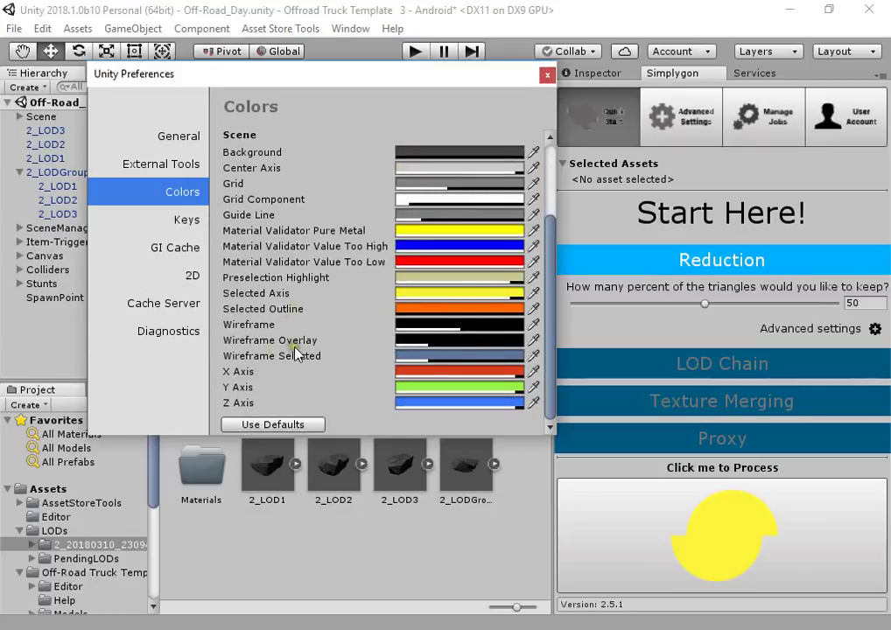
pyautogui.click(416, 342)
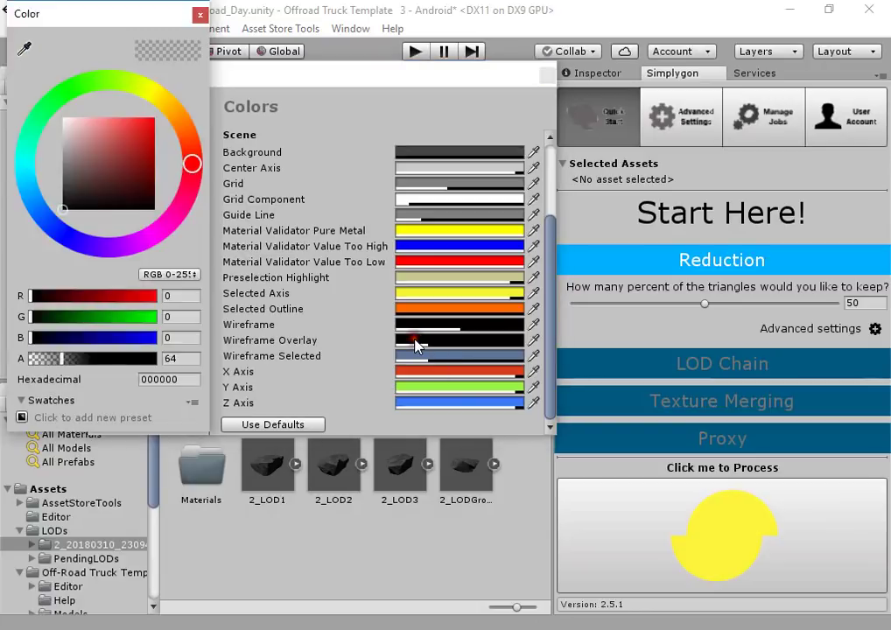
pyautogui.moveTo(147, 149); pyautogui.dragTo(28, 98)
pyautogui.click(200, 17)
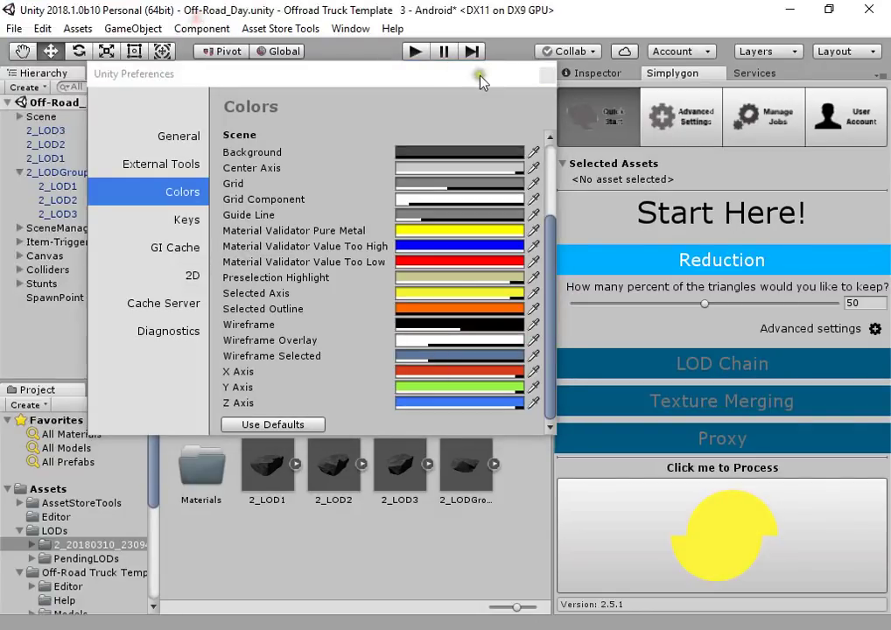
# Switch the Scene view shading to Shaded Wireframe
pyautogui.moveTo(477, 78); pyautogui.dragTo(198, 361)
pyautogui.click(272, 90)
pyautogui.click(120, 98)
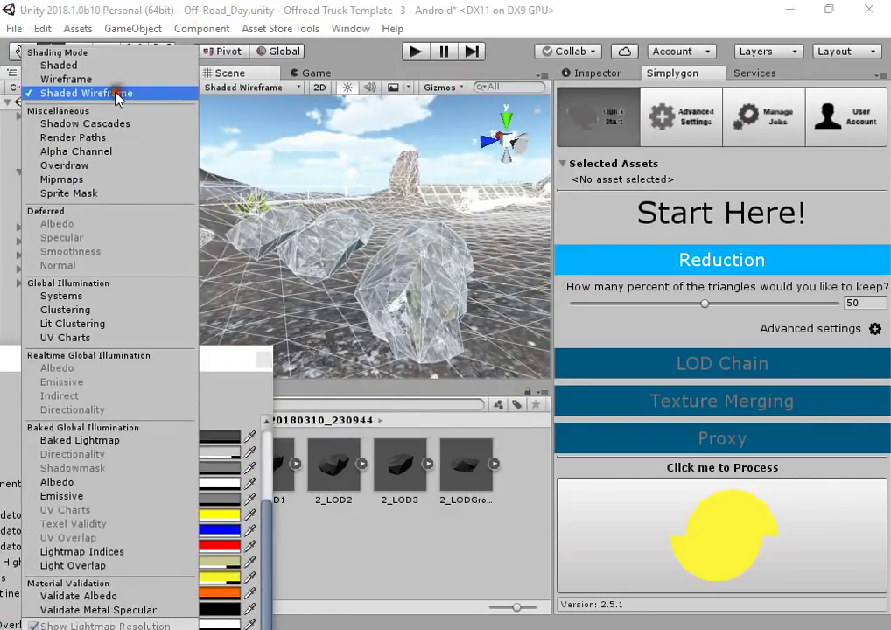
# Close Preferences and orbit around the rocks in wireframe view
pyautogui.click(262, 362)
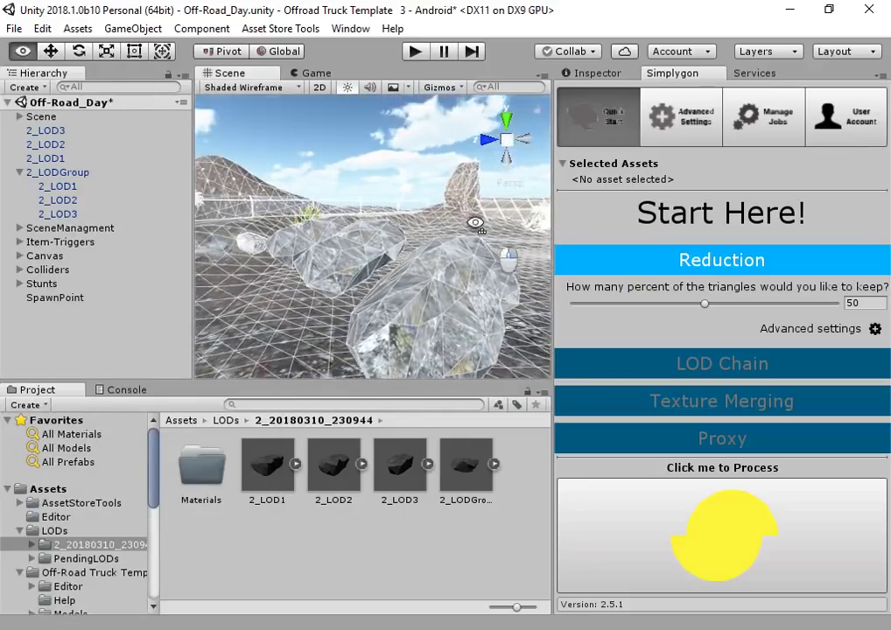
pyautogui.moveTo(350, 262); pyautogui.dragTo(536, 253, button='right')
pyautogui.moveTo(468, 268); pyautogui.dragTo(414, 255, button='right')
# Set the scene shading back to Shaded and look across the terrain
pyautogui.click(252, 91)
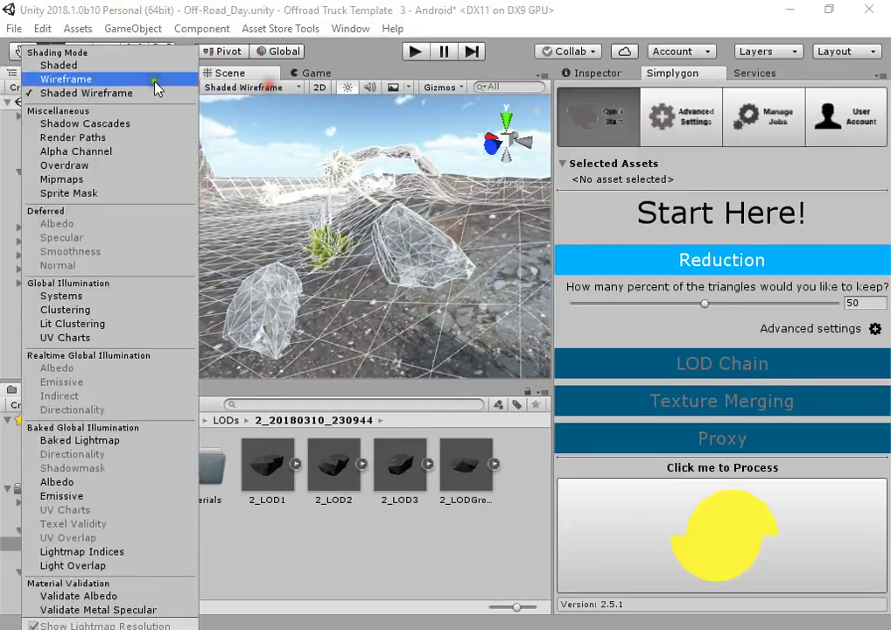
pyautogui.click(144, 72)
pyautogui.moveTo(410, 269)
pyautogui.mouseDown(button='right')
pyautogui.moveTo(758, 264)
pyautogui.moveTo(682, 273)
pyautogui.moveTo(572, 219)
pyautogui.moveTo(493, 200)
pyautogui.moveTo(272, 280)
pyautogui.moveTo(374, 278)
pyautogui.moveTo(358, 217)
pyautogui.moveTo(400, 283)
pyautogui.moveTo(364, 294)
pyautogui.mouseUp(button='right')
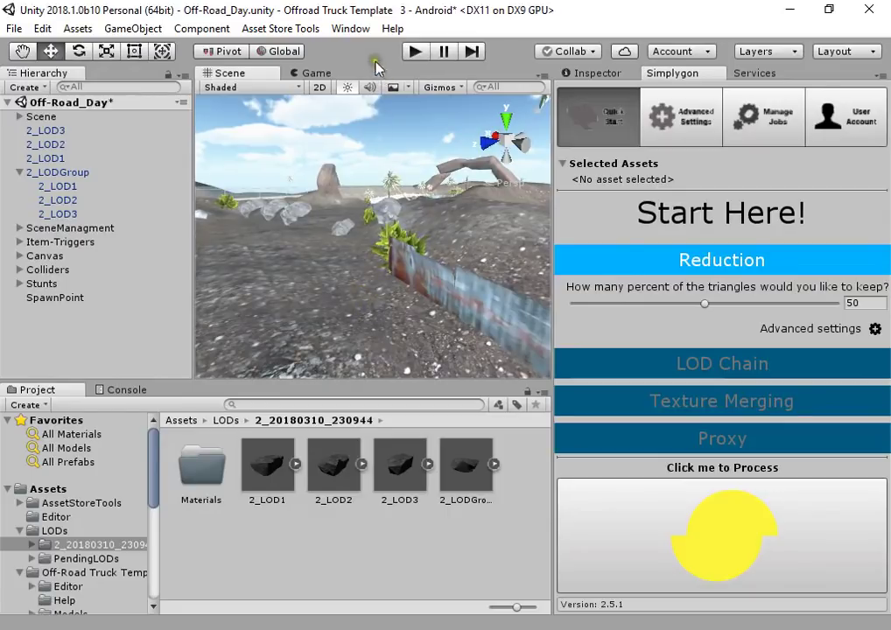
pyautogui.click(350, 28)
# Get Old Radio Ocean from the Asset Store and import the whole package
pyautogui.click(480, 338)
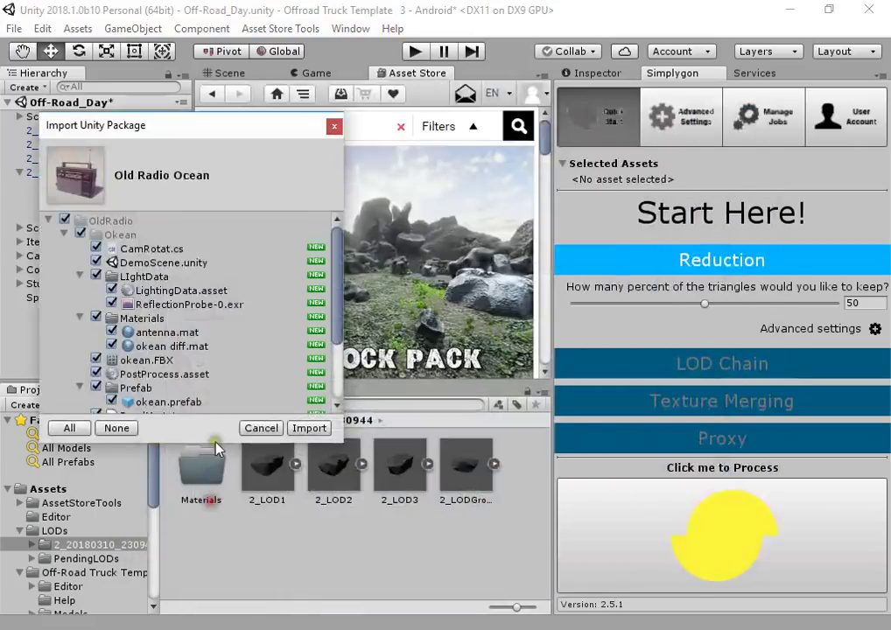
pyautogui.click(58, 220)
pyautogui.click(50, 220)
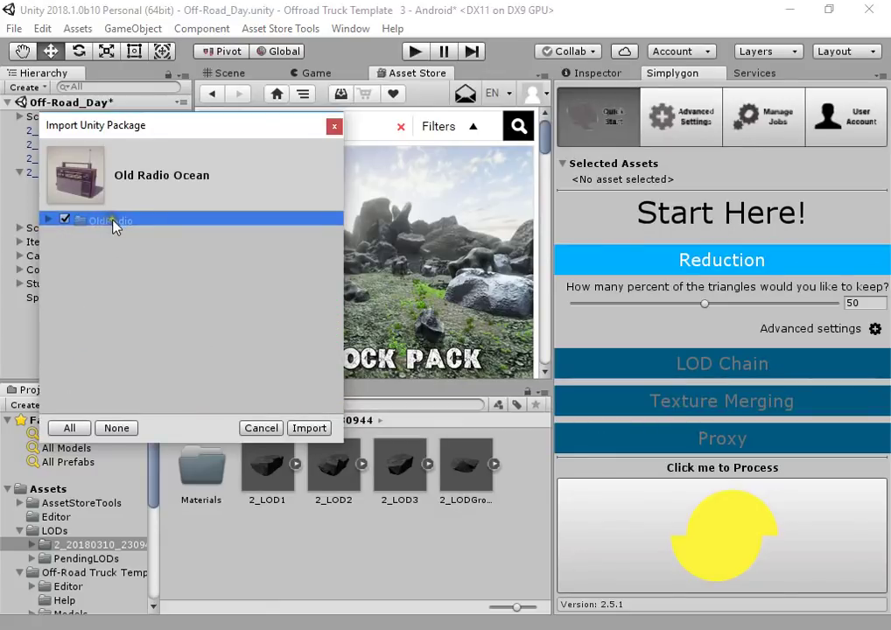
pyautogui.click(310, 428)
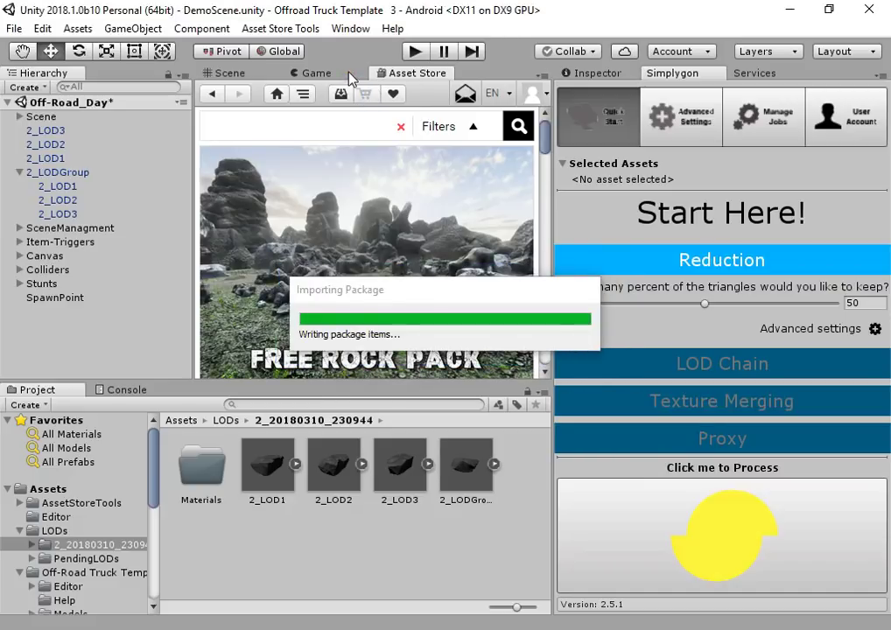
pyautogui.click(250, 73)
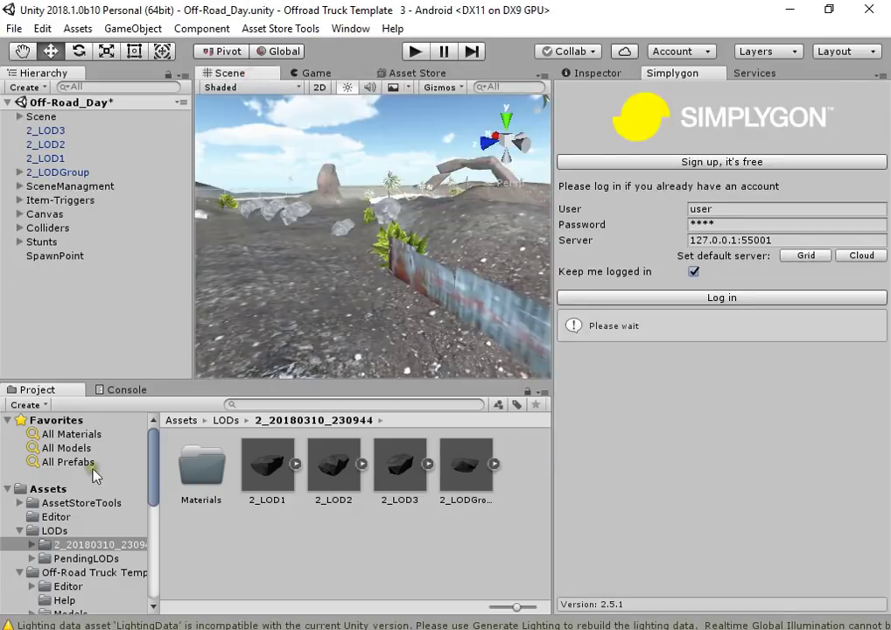
# Drag the okean radio prefab from OldRadio > Okean into the scene and frame it
pyautogui.scroll(-7, 54, 577)
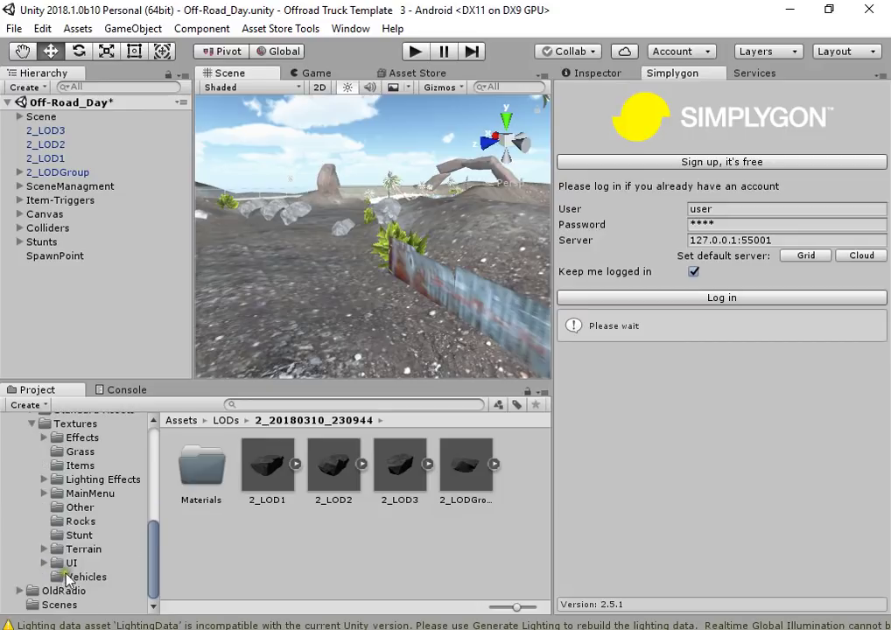
pyautogui.click(61, 592)
pyautogui.doubleClick(233, 497)
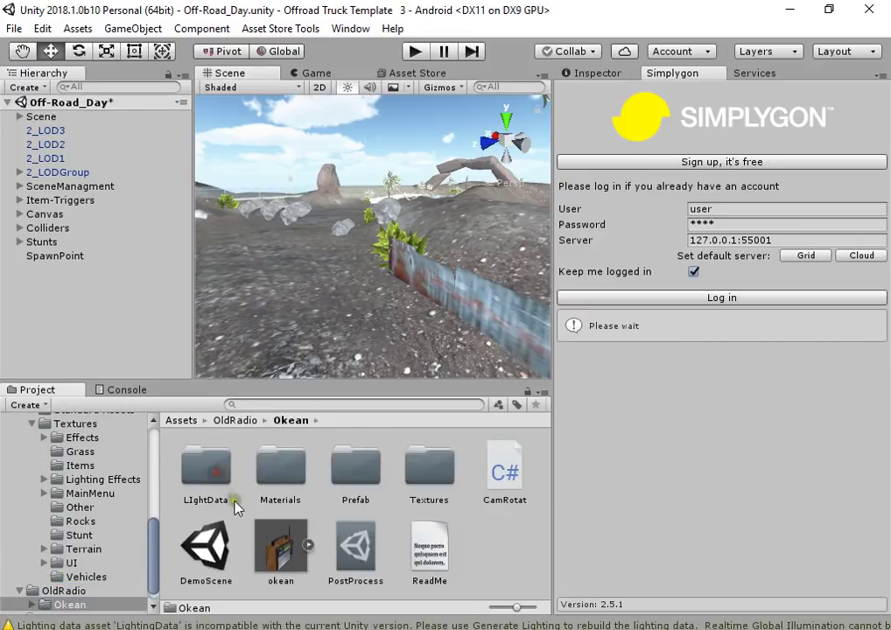
pyautogui.moveTo(310, 292); pyautogui.dragTo(353, 284)
pyautogui.press('r')
pyautogui.press('f')
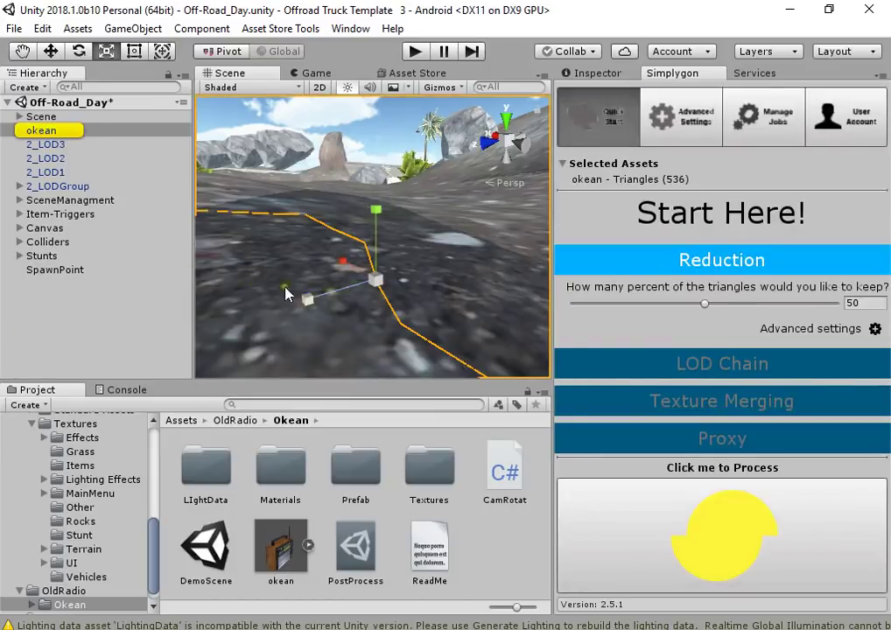
pyautogui.scroll(2, 378, 278)
pyautogui.keyDown('alt'); pyautogui.moveTo(378, 280); pyautogui.dragTo(436, 270); pyautogui.keyUp('alt')
pyautogui.scroll(6, 392, 229)
# Select the radio body and inspect the okean diff material's albedo, specular, normal and emission textures
pyautogui.click(595, 73)
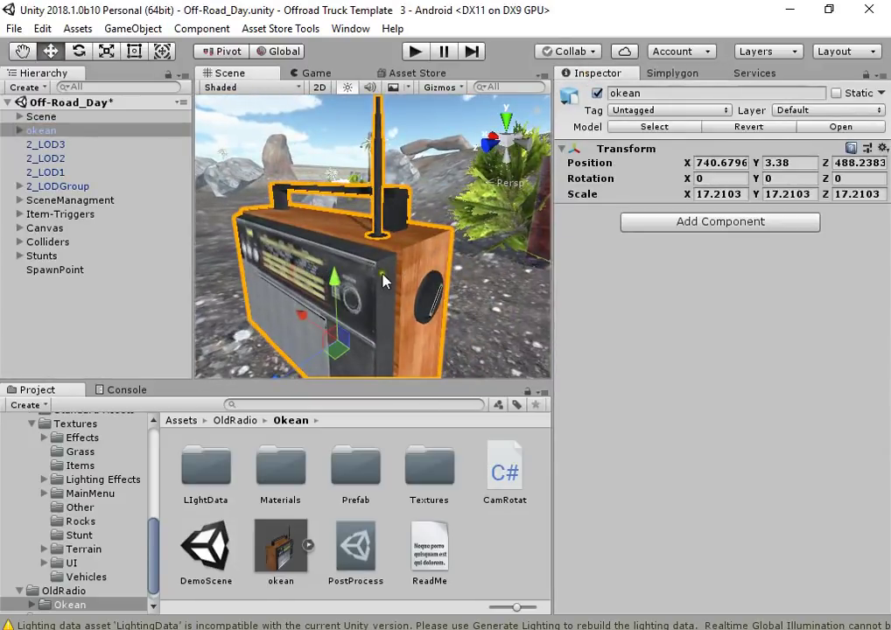
pyautogui.click(385, 280)
pyautogui.click(630, 319)
pyautogui.scroll(-3, 597, 378)
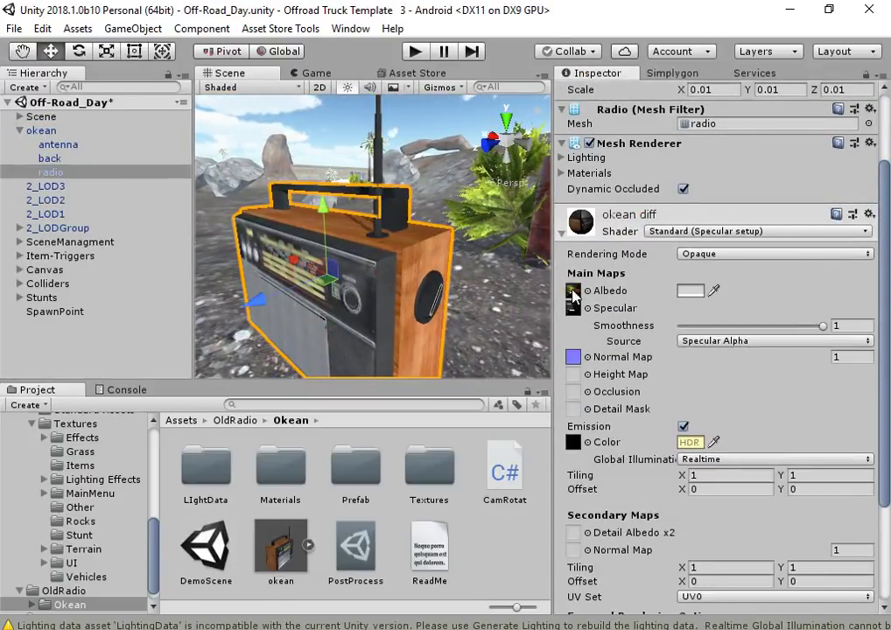
pyautogui.click(573, 291)
pyautogui.click(573, 308)
pyautogui.click(574, 357)
pyautogui.click(574, 442)
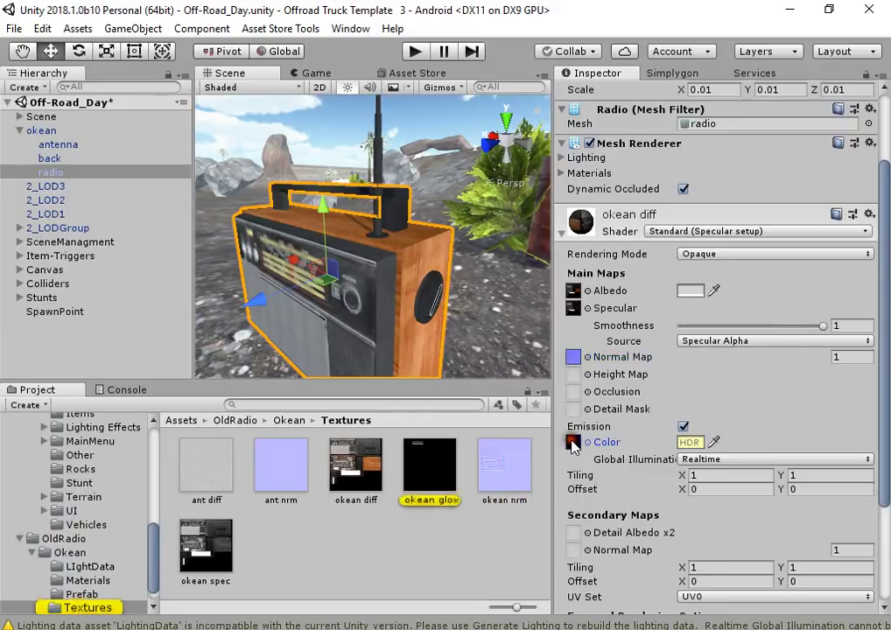
pyautogui.keyDown('alt'); pyautogui.moveTo(412, 262); pyautogui.dragTo(442, 265); pyautogui.keyUp('alt')
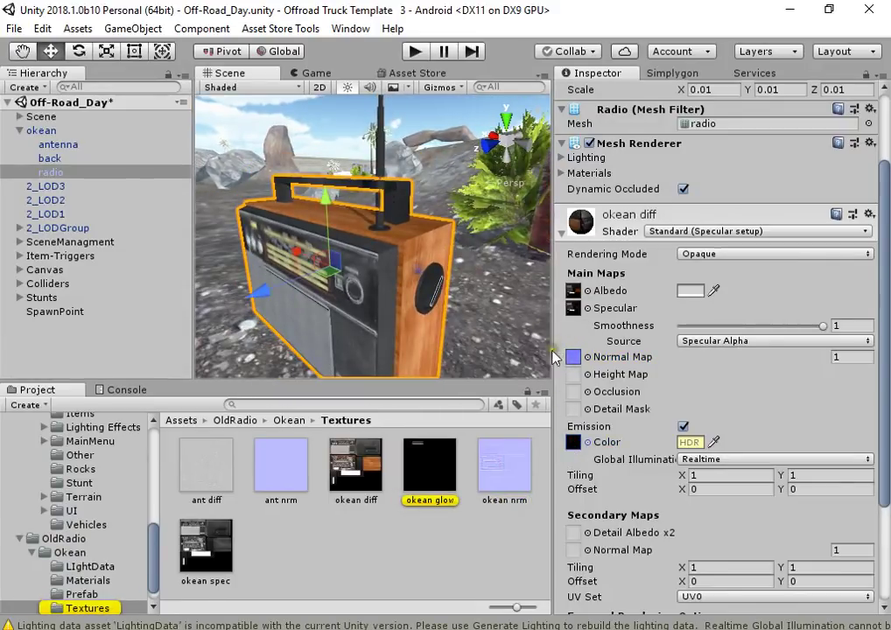
pyautogui.click(574, 357)
pyautogui.click(574, 444)
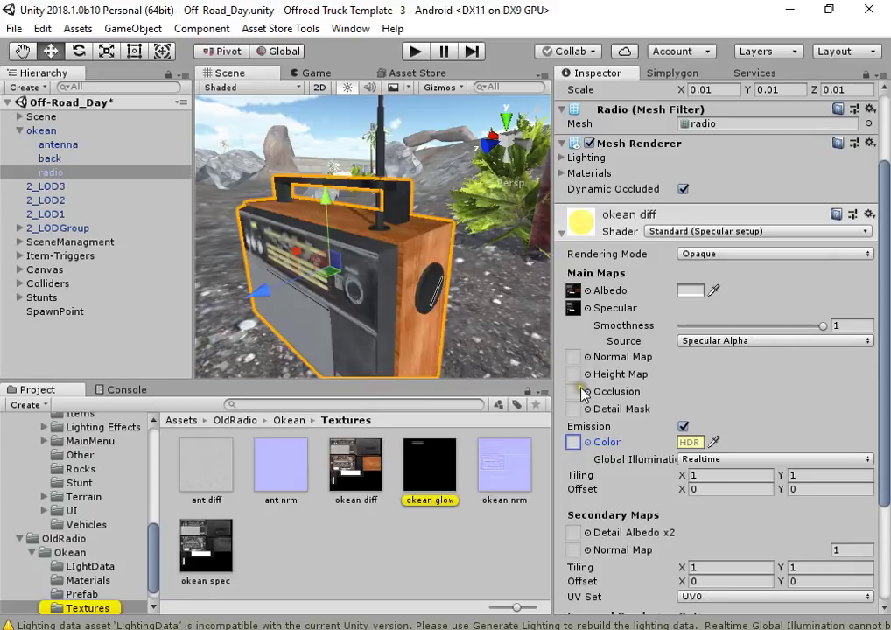
# Remove the emission texture, turn Emission off and clear the Specular map slot
pyautogui.click(574, 442)
pyautogui.press('Delete')
pyautogui.click(683, 427)
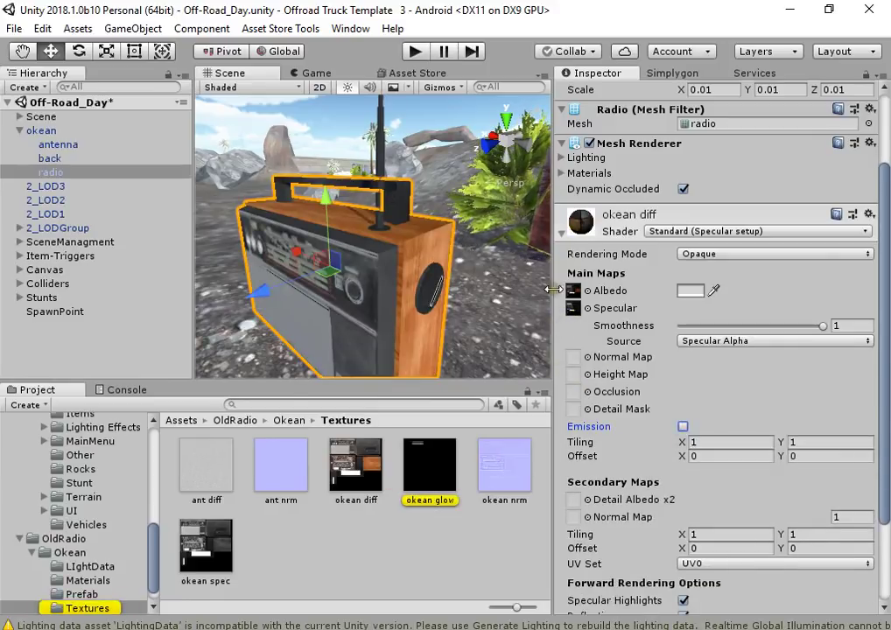
pyautogui.click(573, 309)
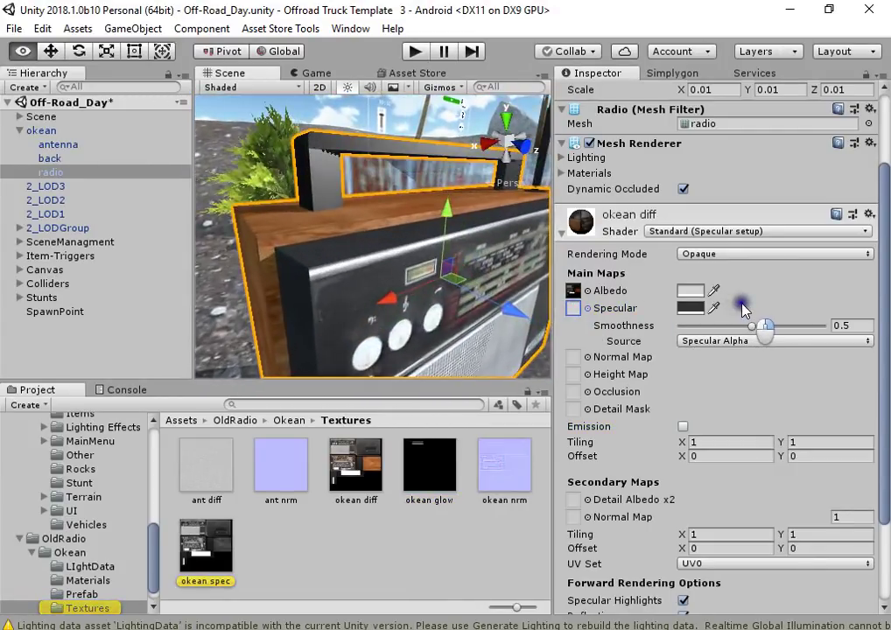
pyautogui.moveTo(332, 302)
pyautogui.keyDown('alt'); pyautogui.mouseDown()
pyautogui.moveTo(260, 201)
pyautogui.moveTo(164, 274)
pyautogui.moveTo(272, 267)
pyautogui.moveTo(280, 279)
pyautogui.moveTo(267, 276)
pyautogui.moveTo(287, 294)
pyautogui.mouseUp(); pyautogui.keyUp('alt')
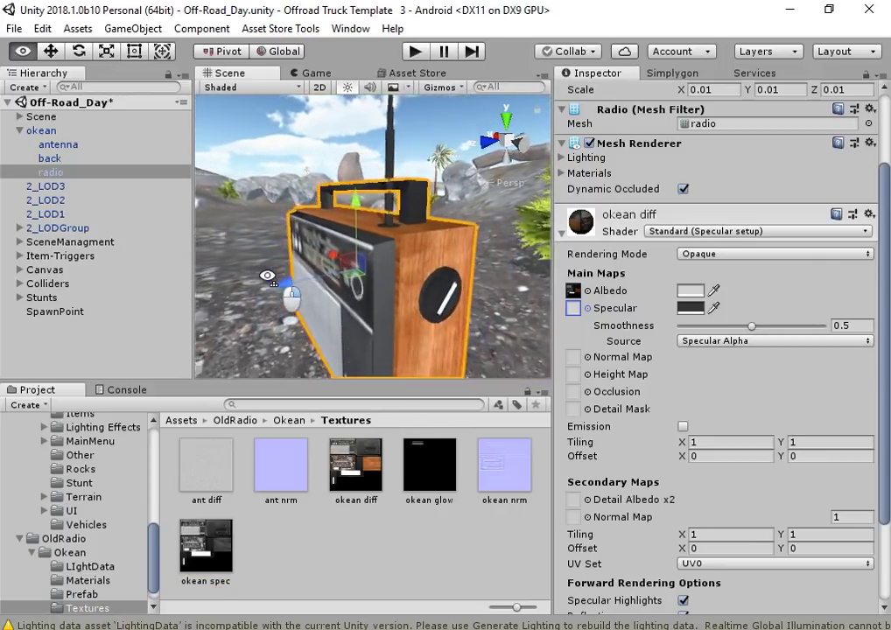
pyautogui.click(289, 87)
# Show the scene in Shaded Wireframe and orbit close to the radio's speaker side
pyautogui.click(153, 94)
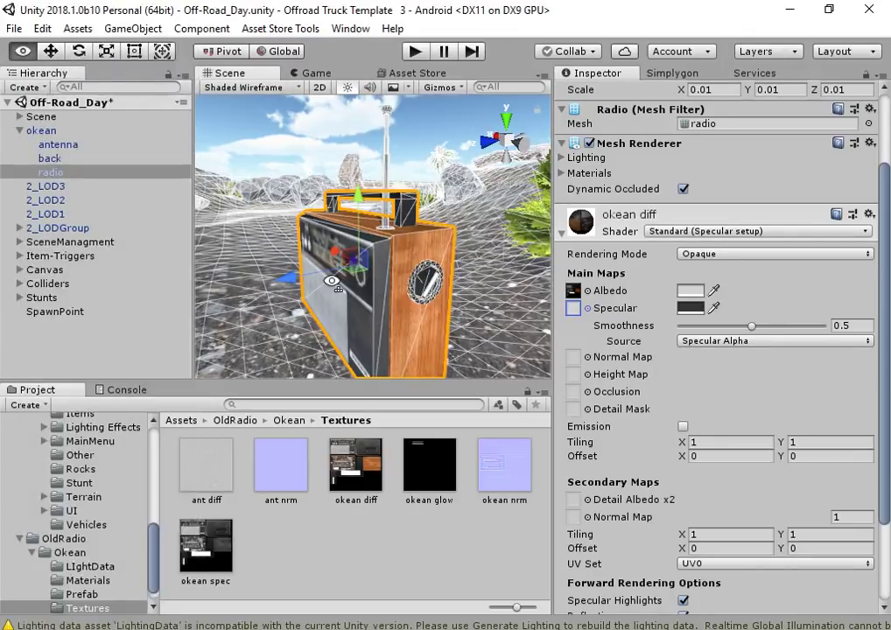
pyautogui.moveTo(202, 219)
pyautogui.keyDown('alt'); pyautogui.mouseDown()
pyautogui.moveTo(254, 280)
pyautogui.moveTo(275, 329)
pyautogui.moveTo(56, 313)
pyautogui.moveTo(812, 302)
pyautogui.moveTo(160, 302)
pyautogui.moveTo(778, 314)
pyautogui.moveTo(710, 314)
pyautogui.moveTo(561, 289)
pyautogui.moveTo(480, 366)
pyautogui.moveTo(299, 305)
pyautogui.moveTo(251, 308)
pyautogui.moveTo(146, 133)
pyautogui.moveTo(315, 296)
pyautogui.mouseUp(); pyautogui.keyUp('alt')
pyautogui.scroll(5, 263, 306)
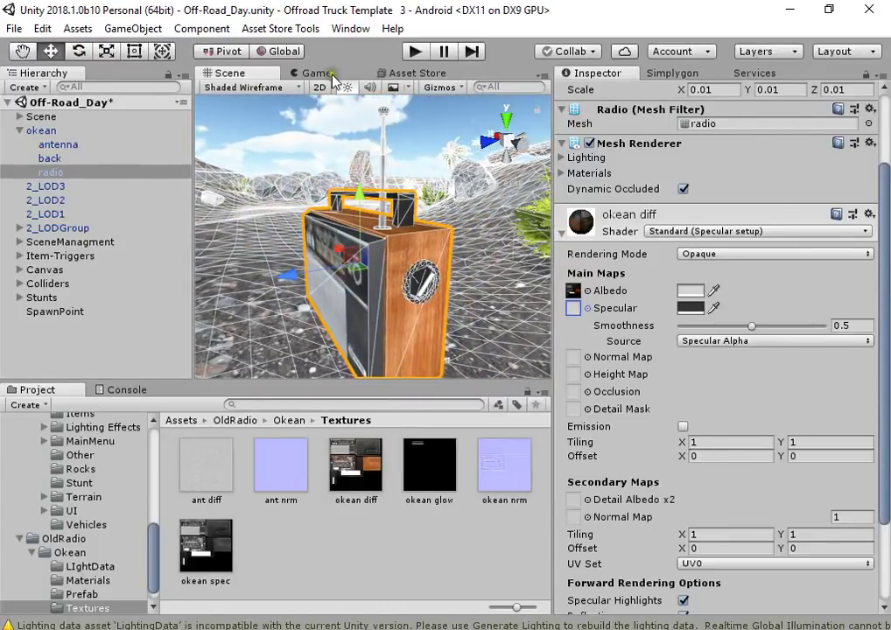
pyautogui.click(392, 75)
# Reload the Asset Store page and import the Submachine Gun package
pyautogui.rightClick(392, 77)
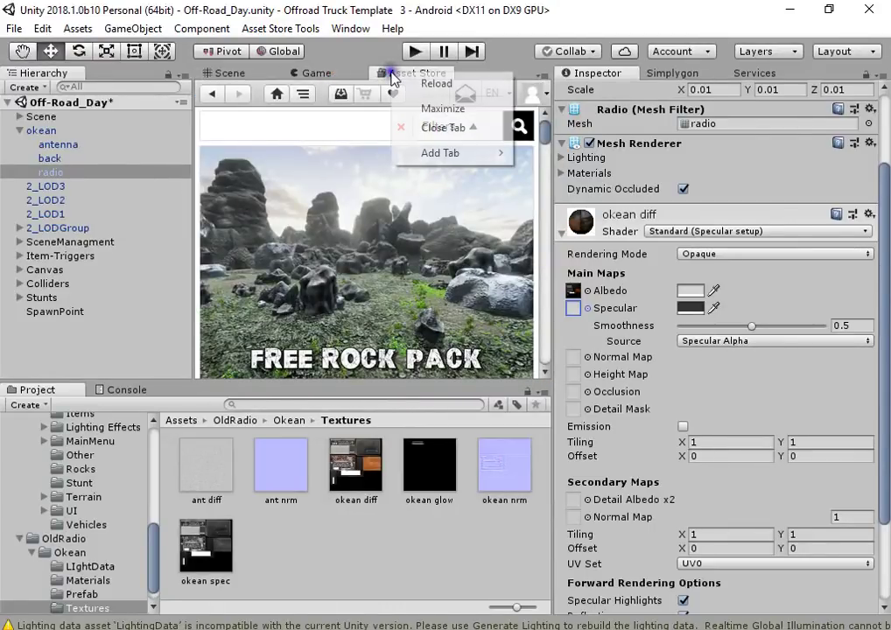
pyautogui.click(385, 79)
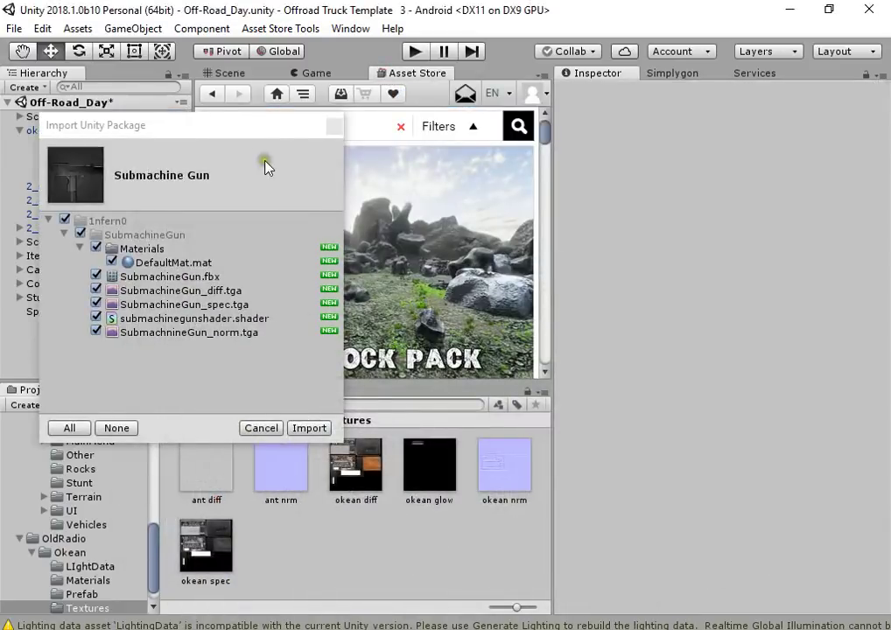
pyautogui.moveTo(245, 131); pyautogui.dragTo(279, 134)
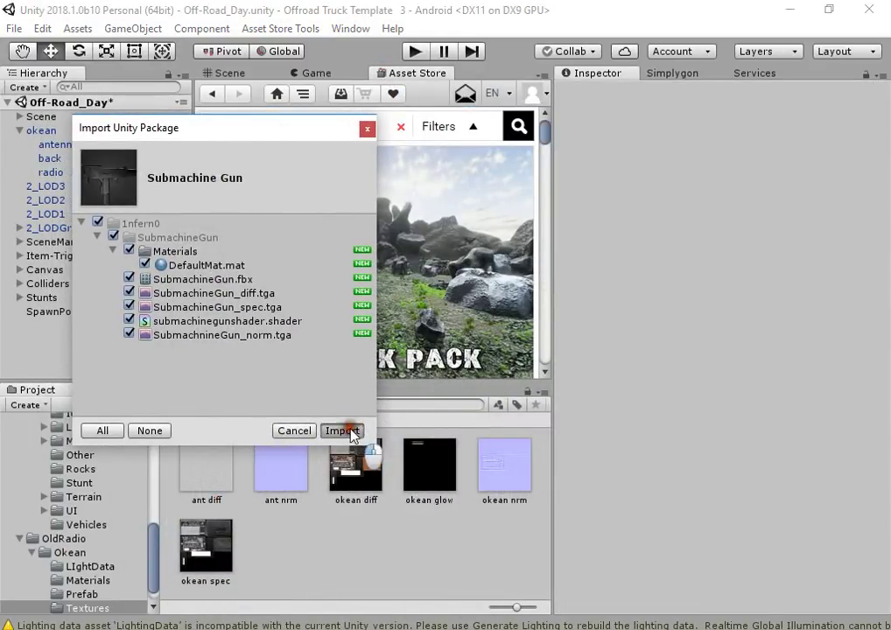
pyautogui.click(350, 432)
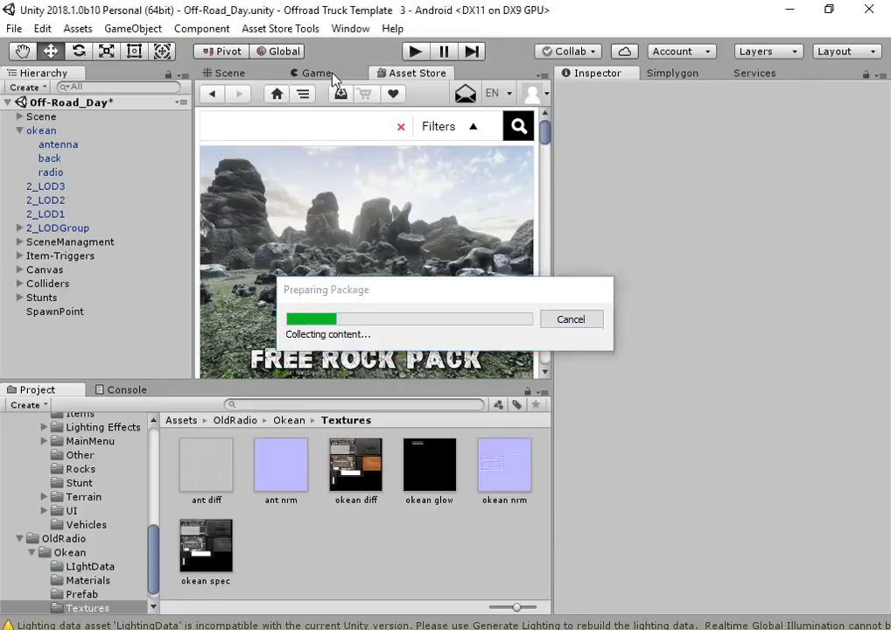
# Import the Rocks FREE pack package
pyautogui.moveTo(250, 123); pyautogui.dragTo(246, 119)
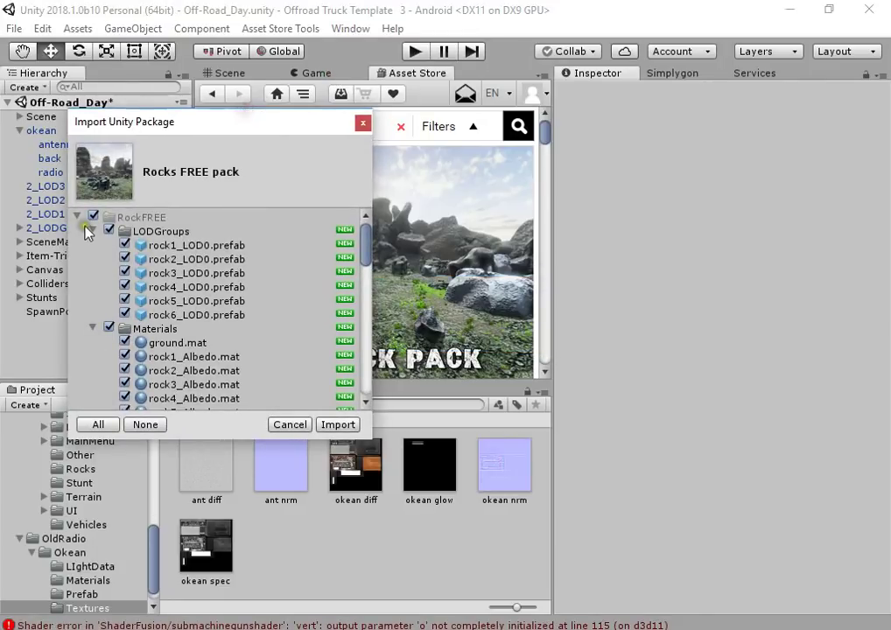
pyautogui.click(79, 218)
pyautogui.click(338, 425)
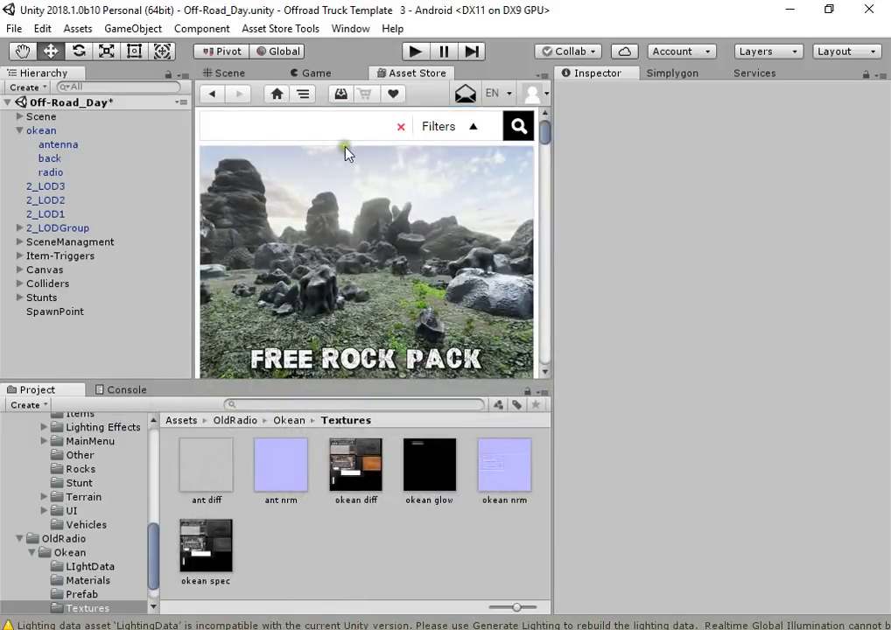
pyautogui.click(265, 77)
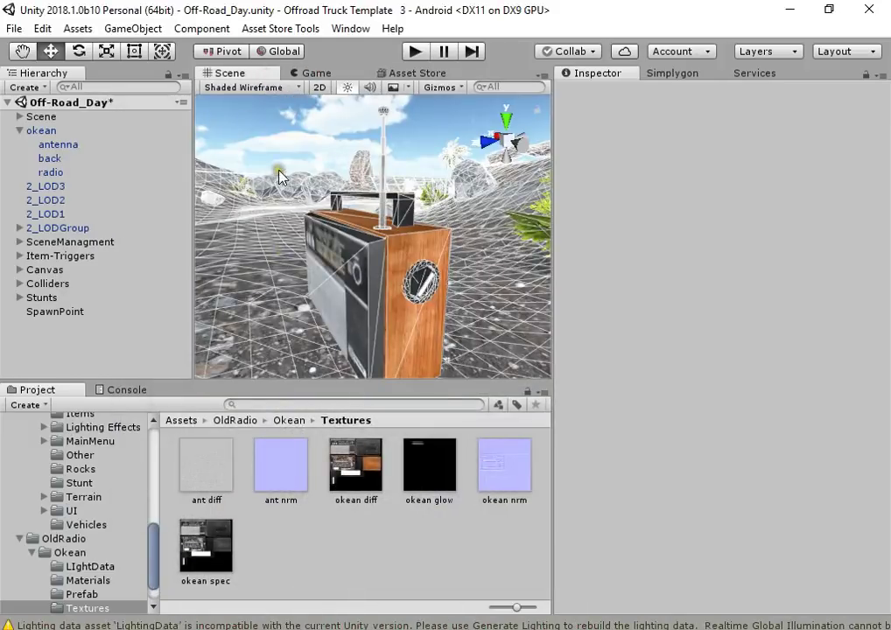
# Drag rock1_LOD0 from RockFREE > mesh into the scene and frame it
pyautogui.scroll(-2, 61, 553)
pyautogui.click(66, 591)
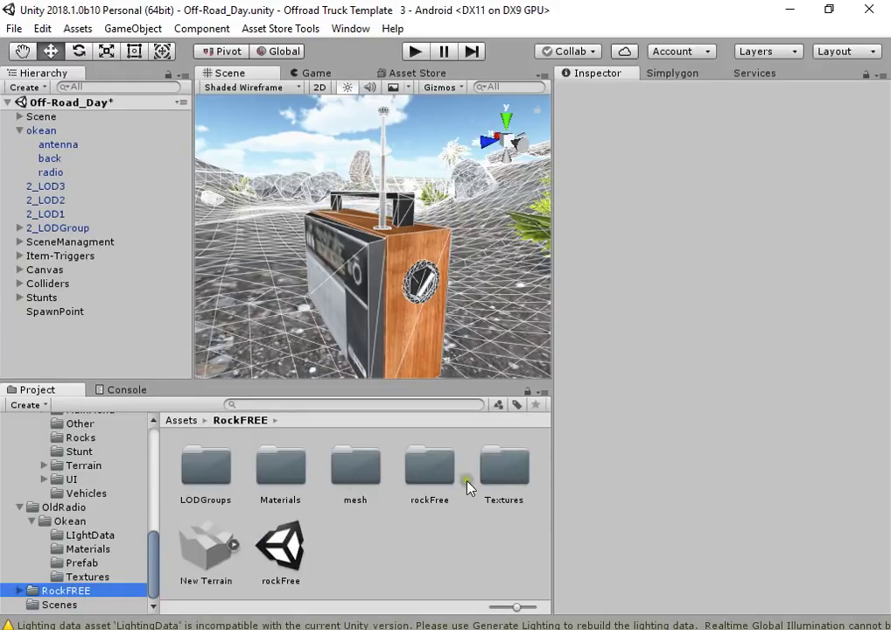
pyautogui.doubleClick(363, 473)
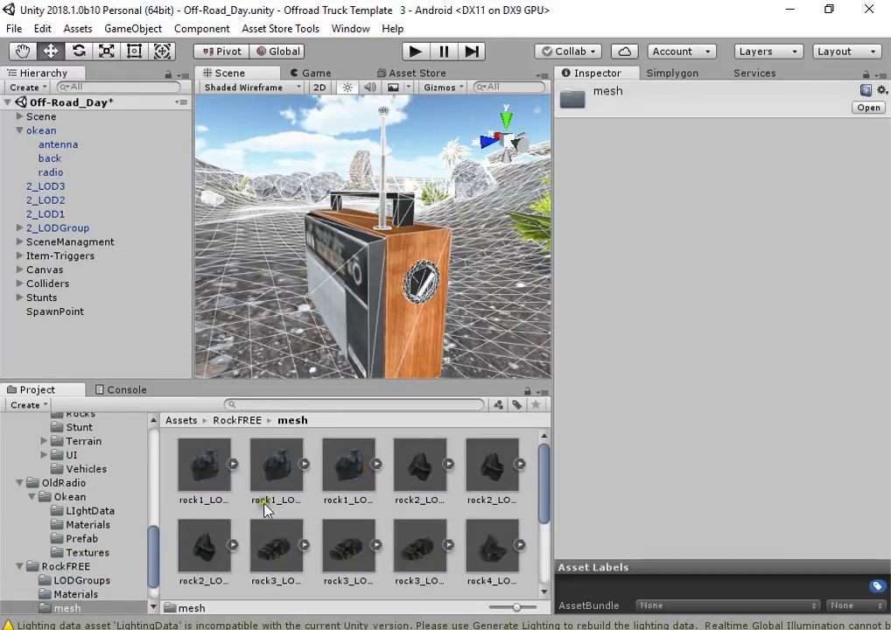
pyautogui.moveTo(203, 473); pyautogui.dragTo(311, 298)
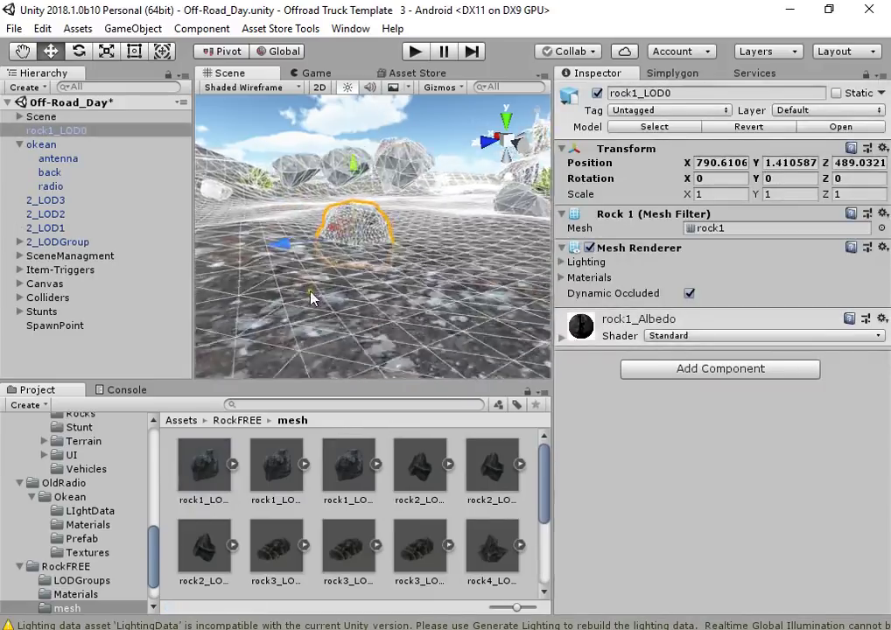
pyautogui.press('f')
pyautogui.keyDown('alt'); pyautogui.moveTo(385, 219); pyautogui.dragTo(411, 280); pyautogui.keyUp('alt')
pyautogui.click(672, 74)
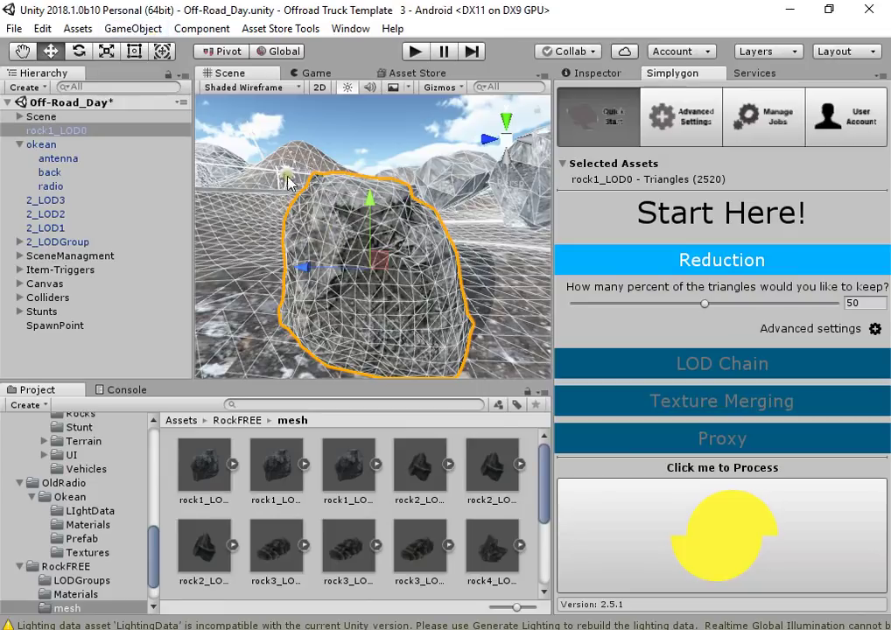
# Return the scene to plain Shaded and orbit around rock1_LOD0
pyautogui.click(250, 86)
pyautogui.click(110, 65)
pyautogui.moveTo(459, 308)
pyautogui.keyDown('alt'); pyautogui.mouseDown()
pyautogui.moveTo(482, 310)
pyautogui.moveTo(79, 312)
pyautogui.moveTo(80, 333)
pyautogui.moveTo(752, 308)
pyautogui.moveTo(862, 292)
pyautogui.moveTo(849, 284)
pyautogui.moveTo(637, 343)
pyautogui.moveTo(619, 336)
pyautogui.moveTo(694, 322)
pyautogui.mouseUp(); pyautogui.keyUp('alt')
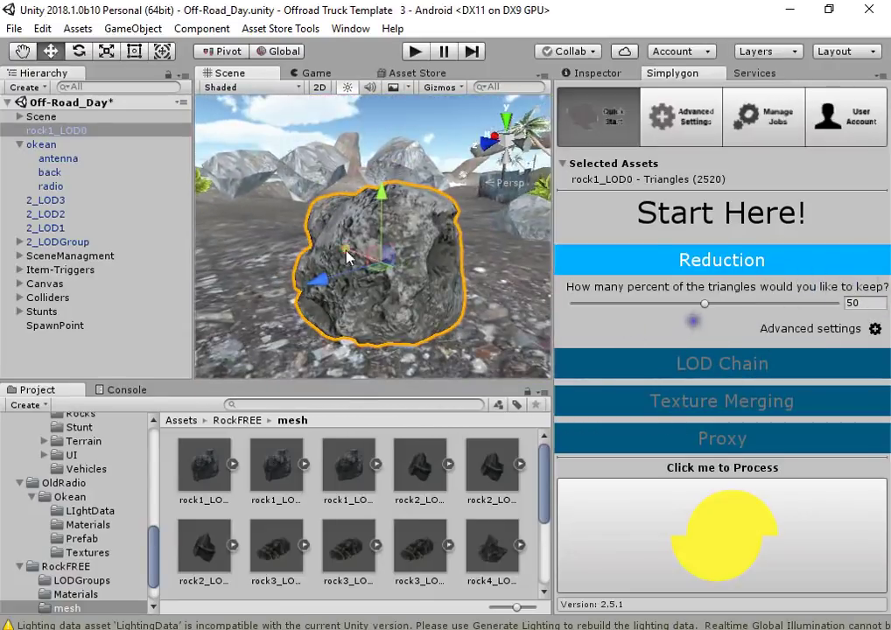
pyautogui.keyDown('alt'); pyautogui.moveTo(348, 256); pyautogui.dragTo(437, 224); pyautogui.keyUp('alt')
# Expand LOD Chain and set 5 LODs with a 30 reduction ratio
pyautogui.click(823, 363)
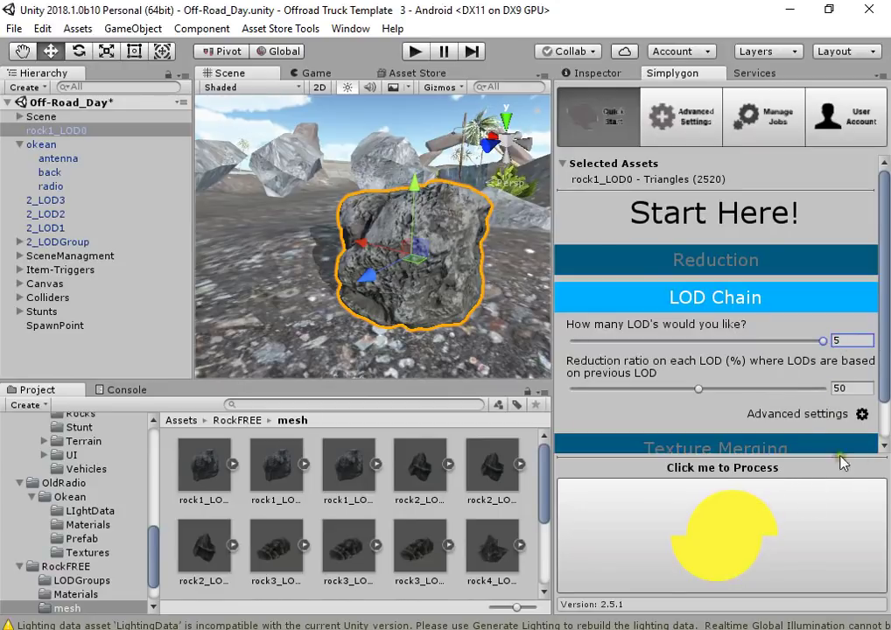
pyautogui.click(861, 390)
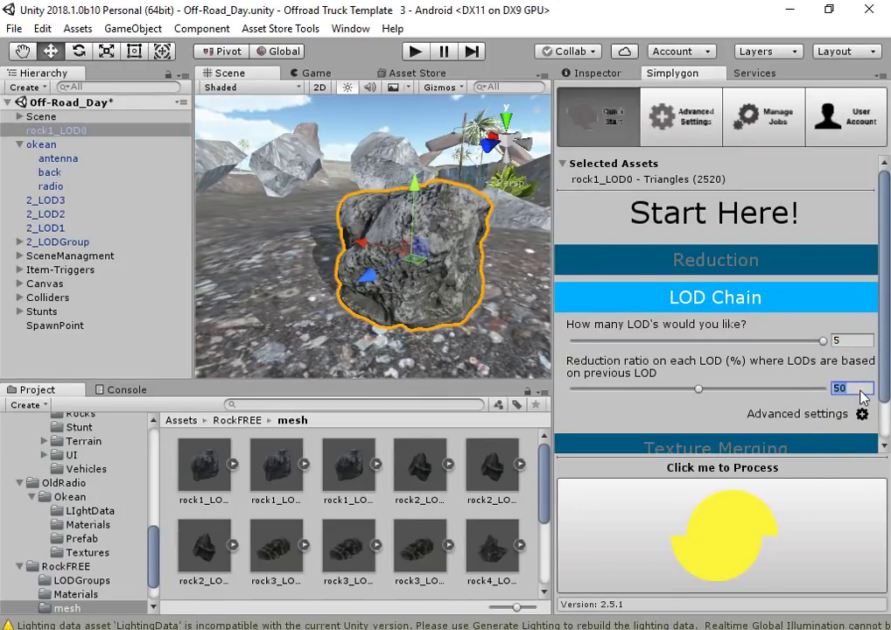
pyautogui.write('3')
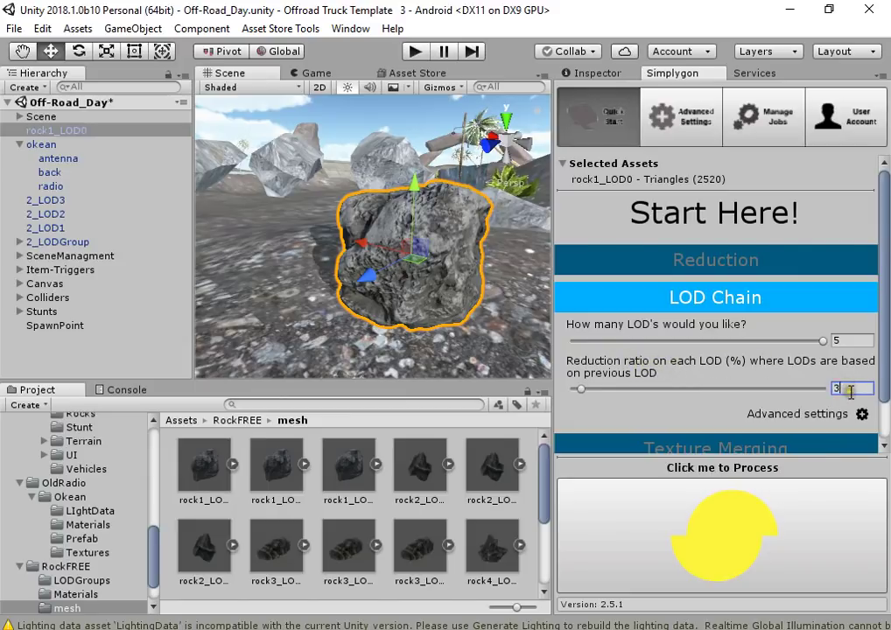
pyautogui.write('0')
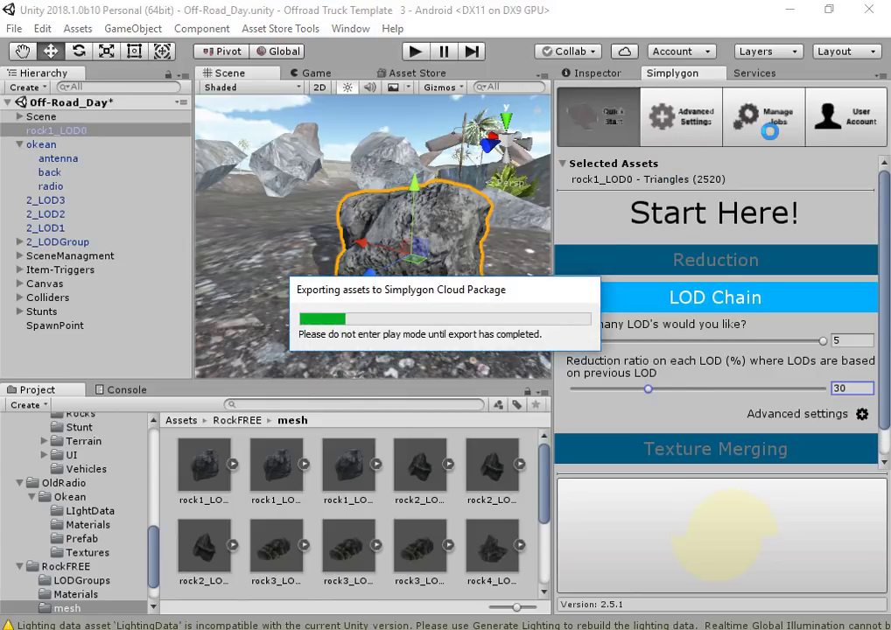
# Check Simplygon's Quick Start and job list until the rock1_LOD0 job finishes, orbiting the rock
pyautogui.click(624, 129)
pyautogui.click(752, 135)
pyautogui.scroll(5, 485, 304)
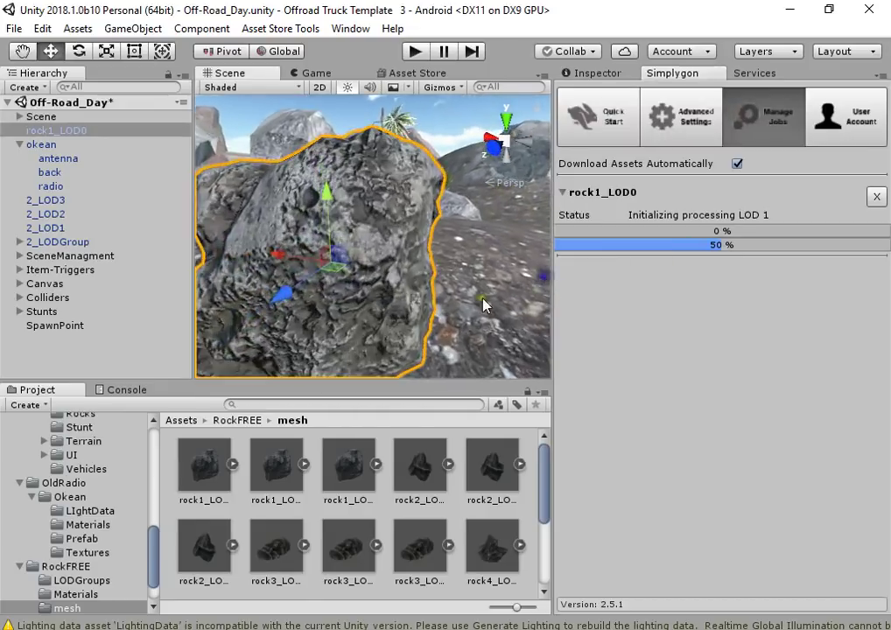
pyautogui.scroll(-5, 486, 304)
pyautogui.keyDown('alt'); pyautogui.moveTo(473, 302); pyautogui.dragTo(433, 300); pyautogui.keyUp('alt')
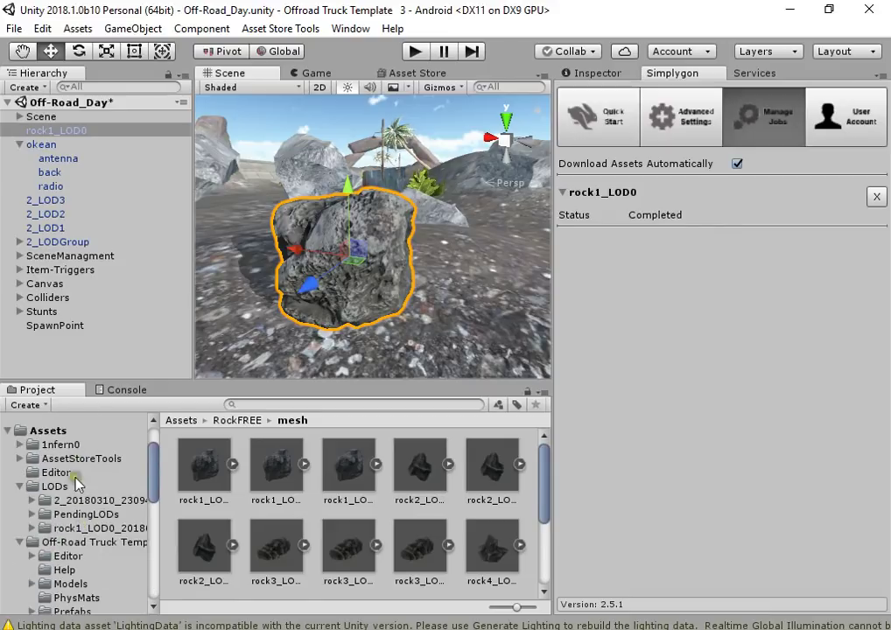
# Place the rock1_LOD0_LODGroup prefab in the scene and add an LOD Group component
pyautogui.click(79, 528)
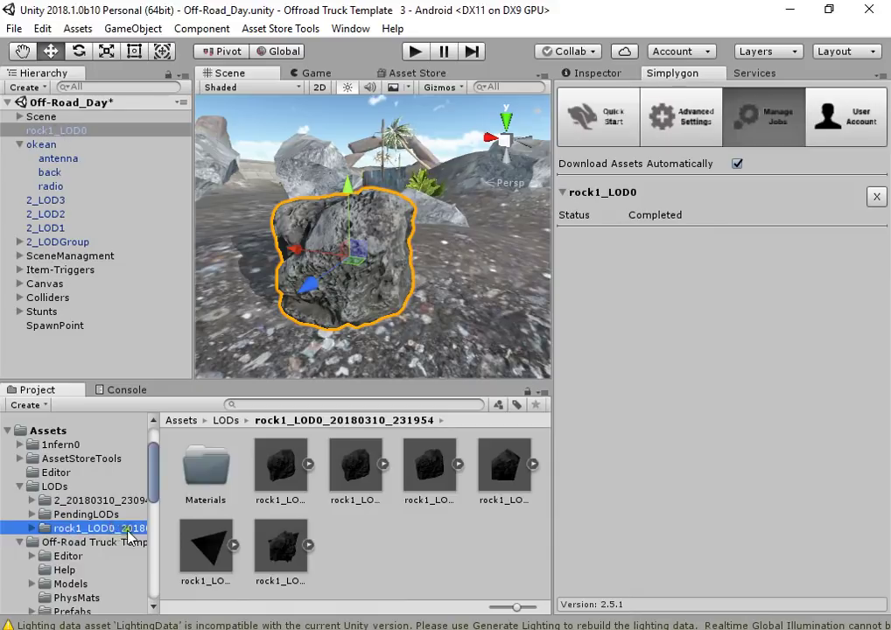
pyautogui.moveTo(270, 549); pyautogui.dragTo(438, 271)
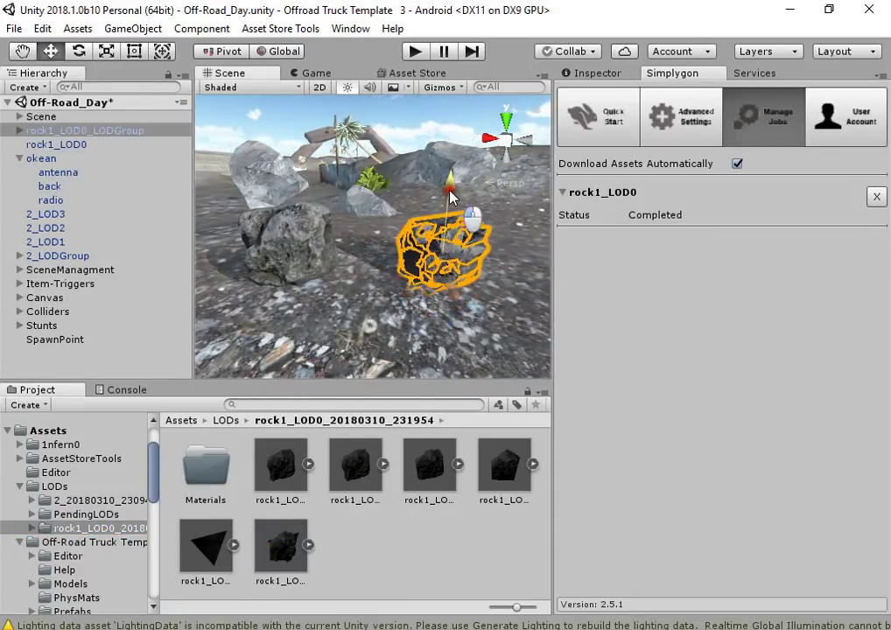
pyautogui.click(598, 75)
pyautogui.click(639, 216)
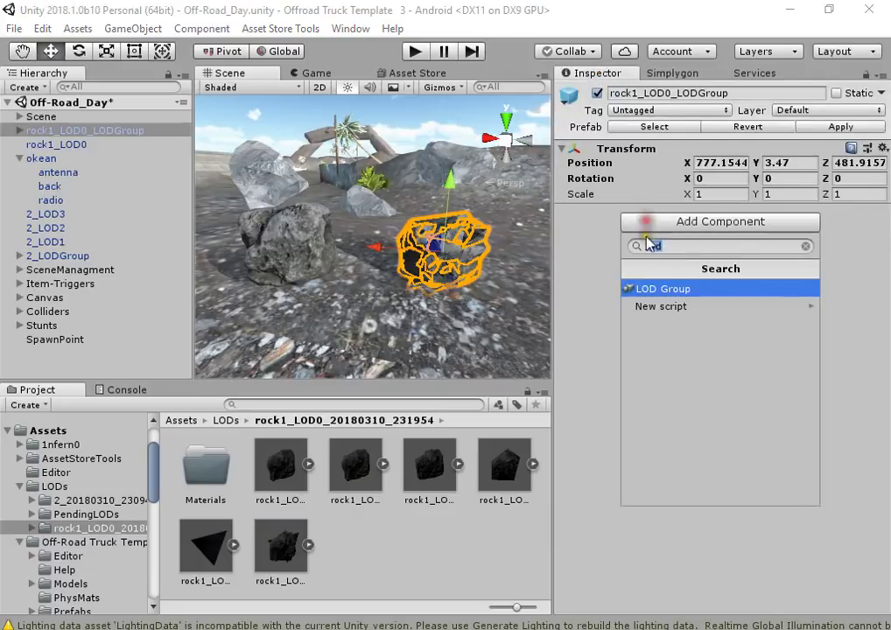
pyautogui.click(670, 289)
pyautogui.scroll(3, 442, 258)
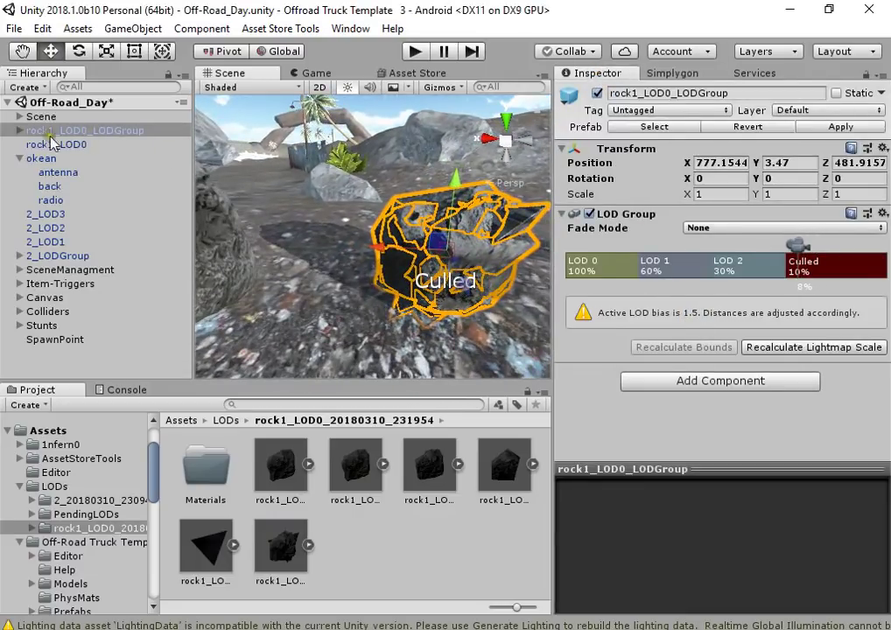
# Assign the rock1_LOD0_LOD children, LOD2, LOD3 and LOD5, to the LOD Group's levels
pyautogui.click(19, 130)
pyautogui.click(578, 266)
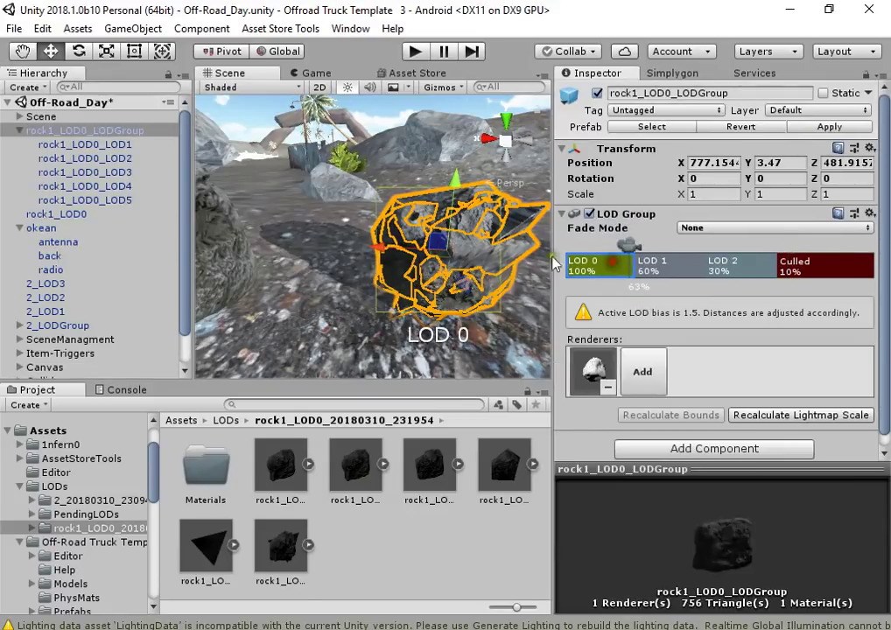
pyautogui.moveTo(132, 159); pyautogui.dragTo(676, 278)
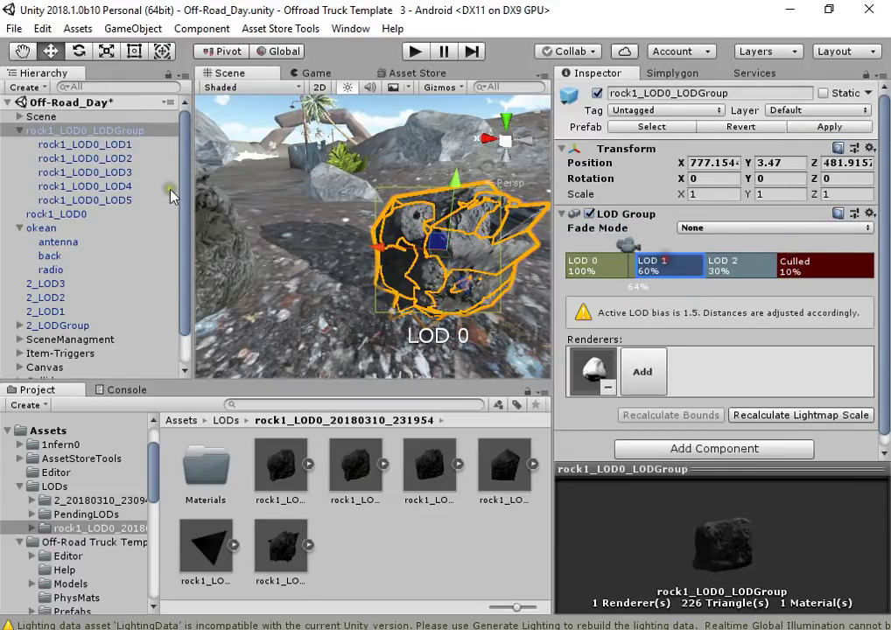
pyautogui.moveTo(116, 133); pyautogui.dragTo(752, 272)
pyautogui.moveTo(122, 187); pyautogui.dragTo(785, 270)
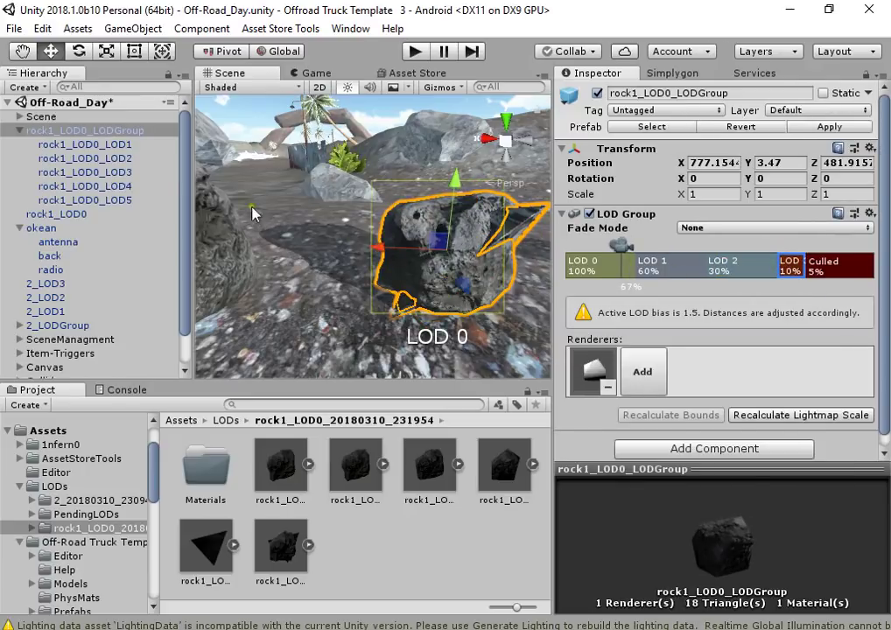
pyautogui.moveTo(141, 202); pyautogui.dragTo(449, 198)
# Confirm Break Prefab to remove the extra LOD5 rock, then preview LOD switching on the LODGroup
pyautogui.click(493, 359)
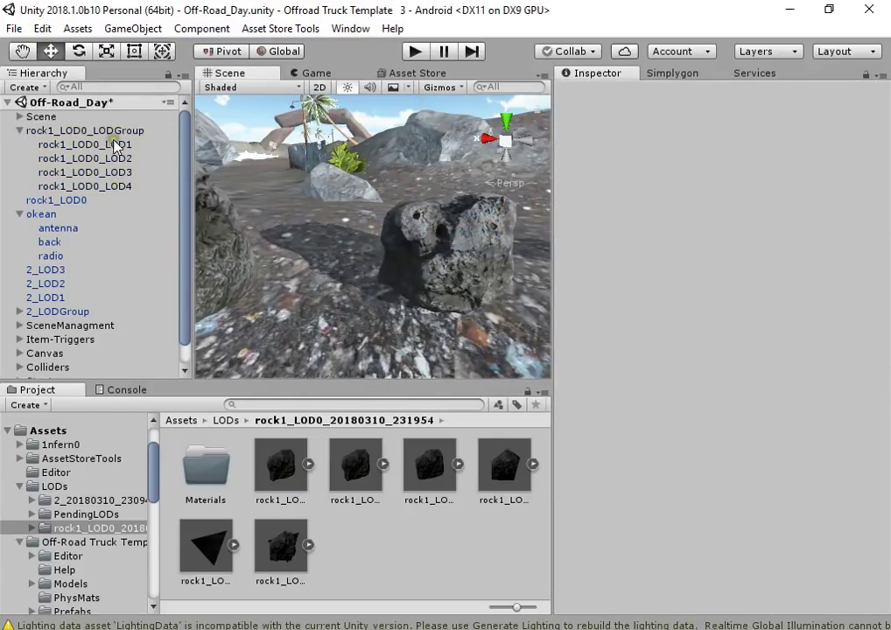
pyautogui.click(113, 129)
pyautogui.scroll(-8, 471, 264)
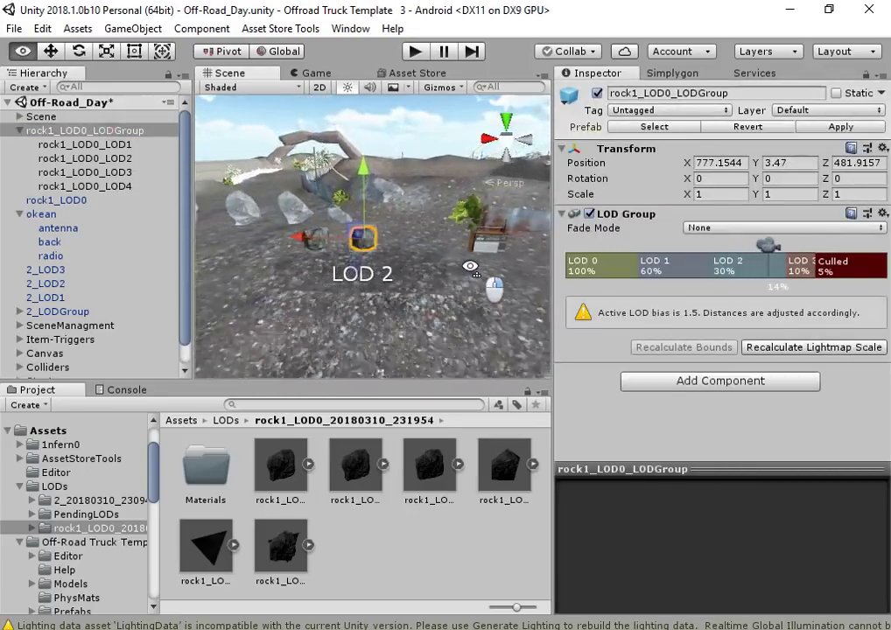
pyautogui.scroll(-5, 471, 265)
pyautogui.keyDown('alt'); pyautogui.moveTo(469, 261); pyautogui.dragTo(404, 262); pyautogui.keyUp('alt')
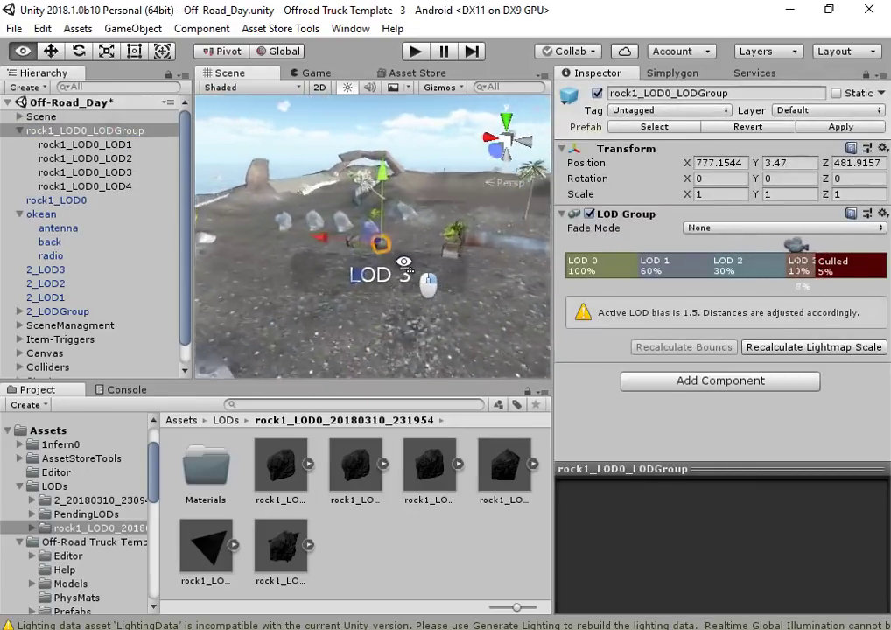
pyautogui.scroll(6, 403, 262)
# Place the four reduced meshes rock1_LOD0_LOD1 through LOD4 side by side in the scene
pyautogui.click(279, 477)
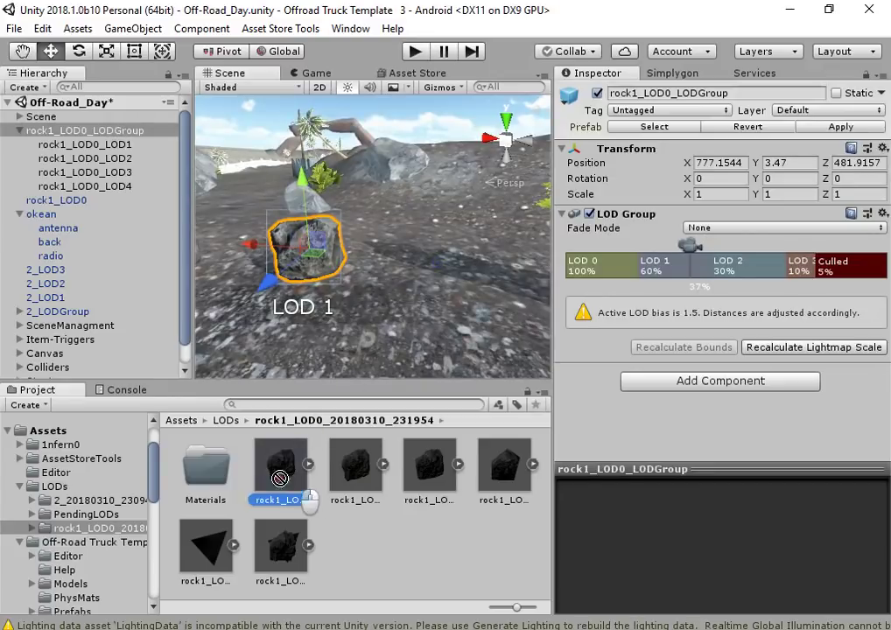
pyautogui.moveTo(279, 478); pyautogui.dragTo(407, 302)
pyautogui.moveTo(408, 248); pyautogui.dragTo(411, 188)
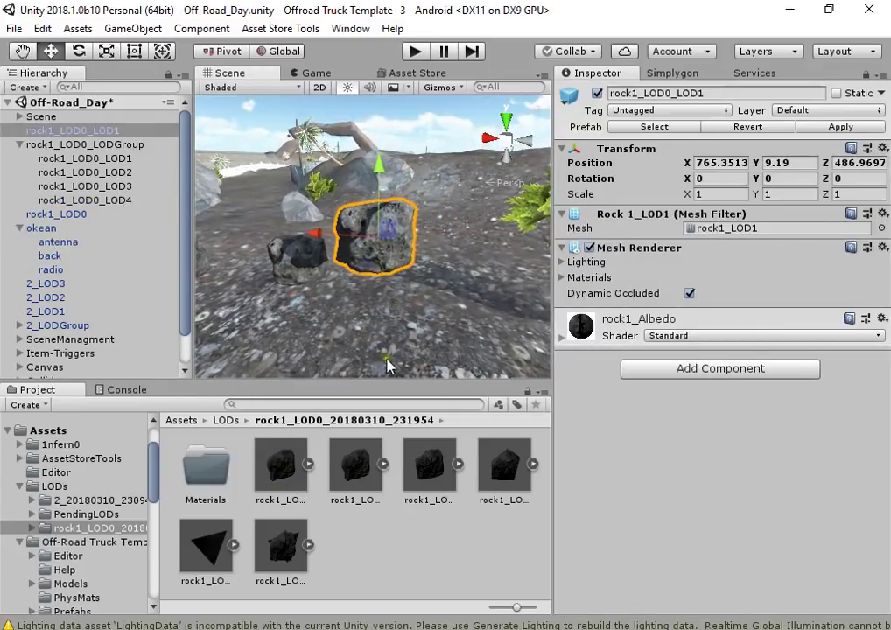
pyautogui.moveTo(392, 305); pyautogui.dragTo(347, 249)
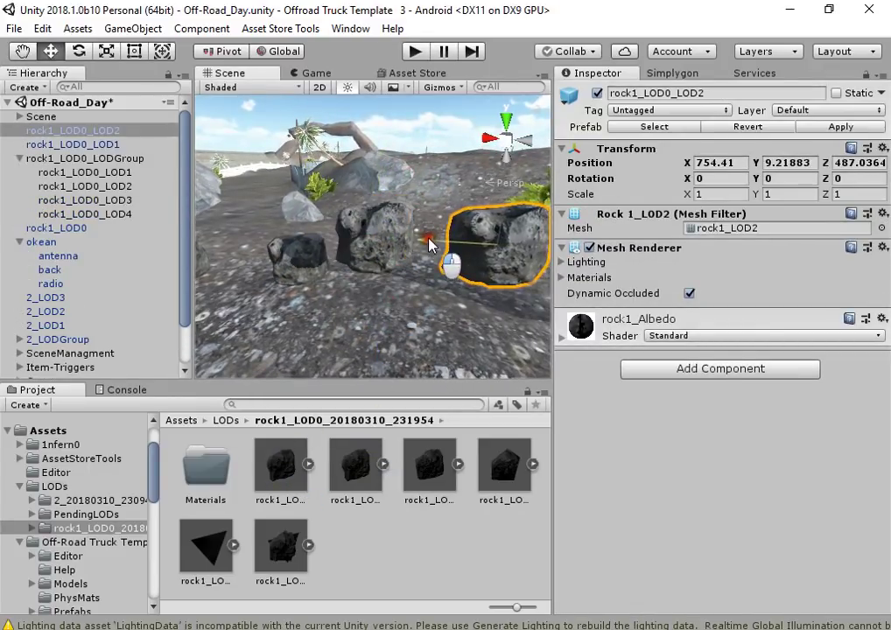
pyautogui.scroll(-2, 413, 242)
pyautogui.moveTo(429, 464); pyautogui.dragTo(340, 243)
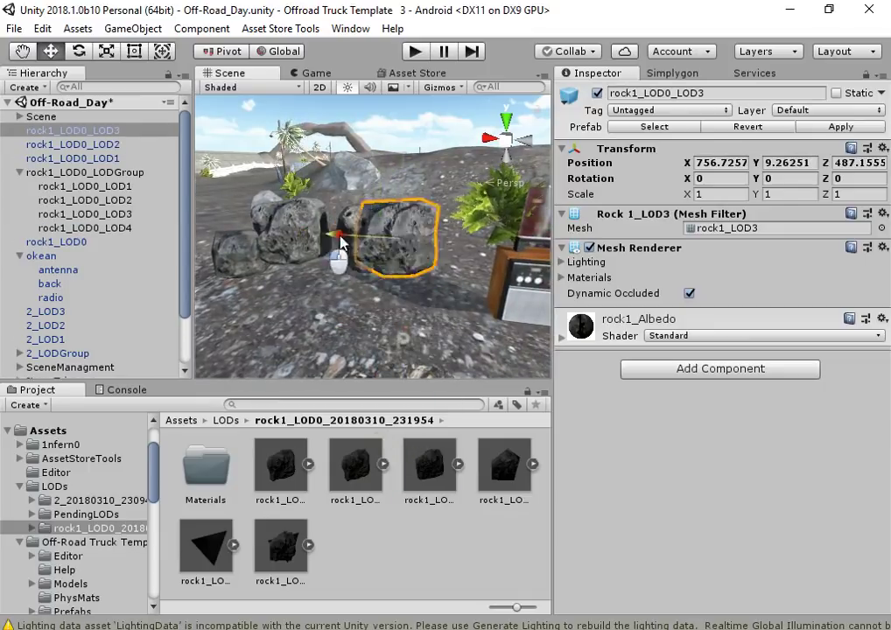
pyautogui.moveTo(495, 468); pyautogui.dragTo(340, 245)
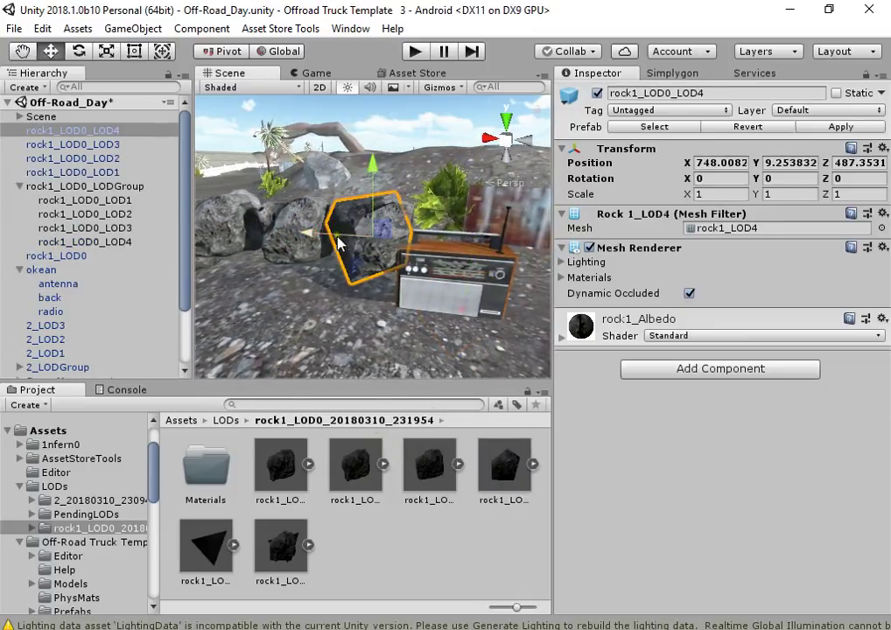
pyautogui.click(435, 304)
pyautogui.keyDown('alt'); pyautogui.moveTo(435, 304); pyautogui.dragTo(342, 261); pyautogui.keyUp('alt')
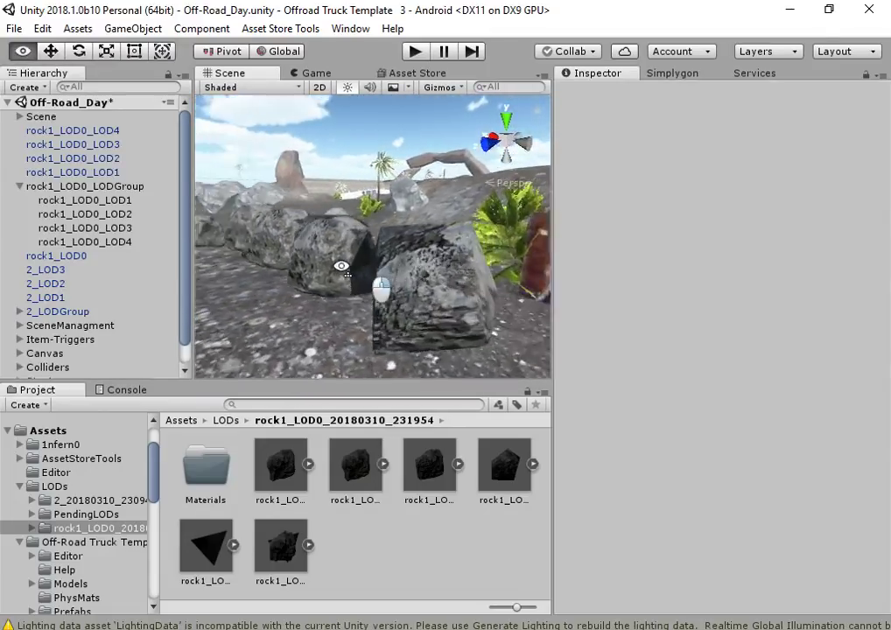
pyautogui.scroll(5, 342, 261)
pyautogui.scroll(-5, 489, 219)
pyautogui.moveTo(219, 253)
pyautogui.keyDown('alt'); pyautogui.mouseDown()
pyautogui.moveTo(179, 258)
pyautogui.moveTo(277, 213)
pyautogui.moveTo(805, 219)
pyautogui.moveTo(352, 257)
pyautogui.moveTo(398, 253)
pyautogui.mouseUp(); pyautogui.keyUp('alt')
pyautogui.click(211, 87)
pyautogui.click(155, 93)
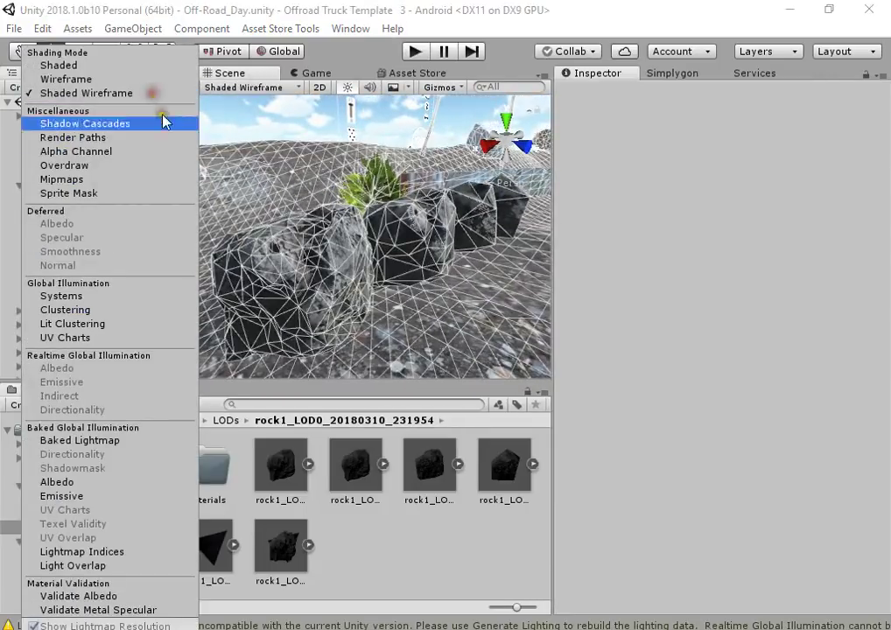
pyautogui.moveTo(408, 302)
pyautogui.keyDown('alt'); pyautogui.mouseDown()
pyautogui.moveTo(290, 341)
pyautogui.moveTo(877, 261)
pyautogui.moveTo(881, 253)
pyautogui.moveTo(129, 277)
pyautogui.moveTo(235, 281)
pyautogui.moveTo(182, 278)
pyautogui.moveTo(139, 258)
pyautogui.mouseUp(); pyautogui.keyUp('alt')
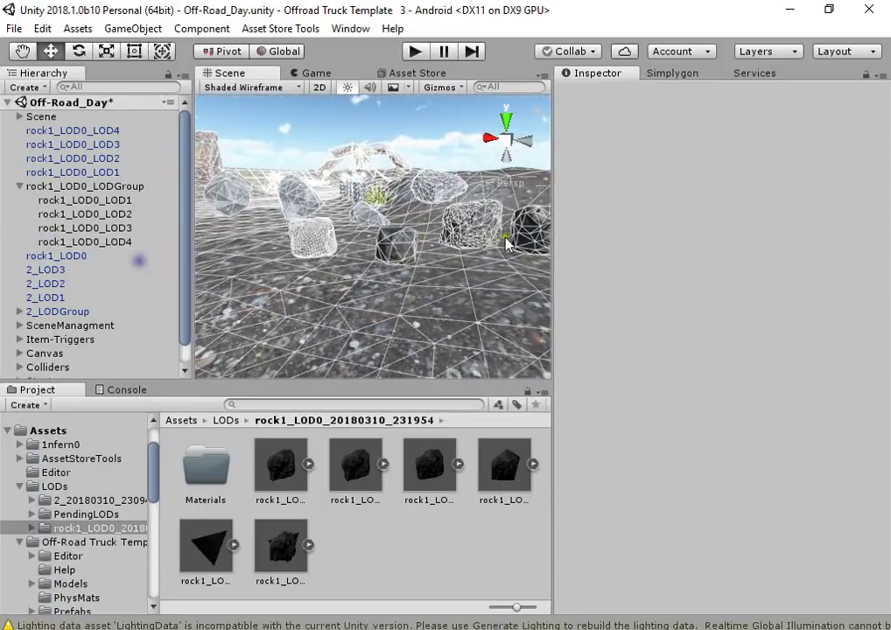
pyautogui.doubleClick(73, 172)
pyautogui.click(213, 249)
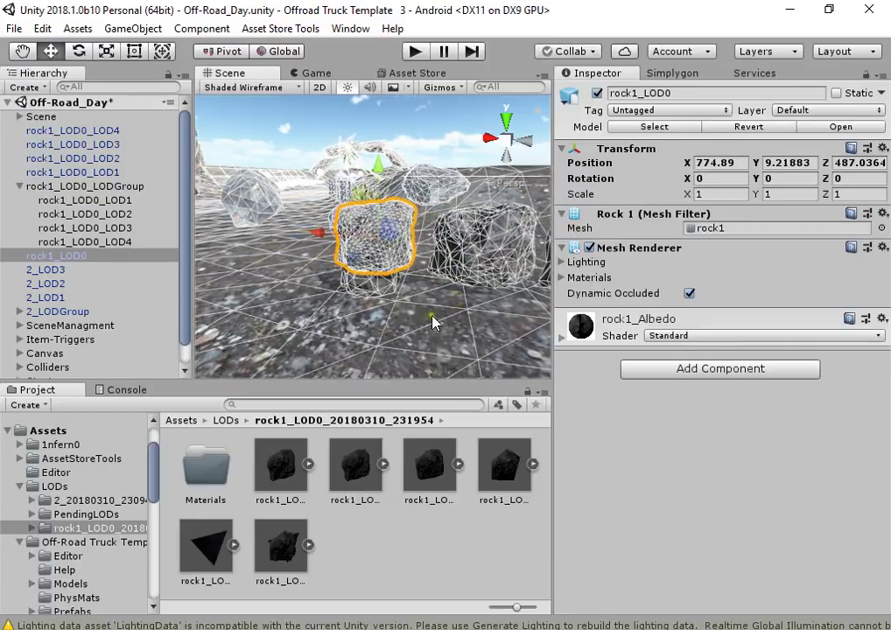
pyautogui.scroll(5, 432, 322)
pyautogui.scroll(-3, 358, 252)
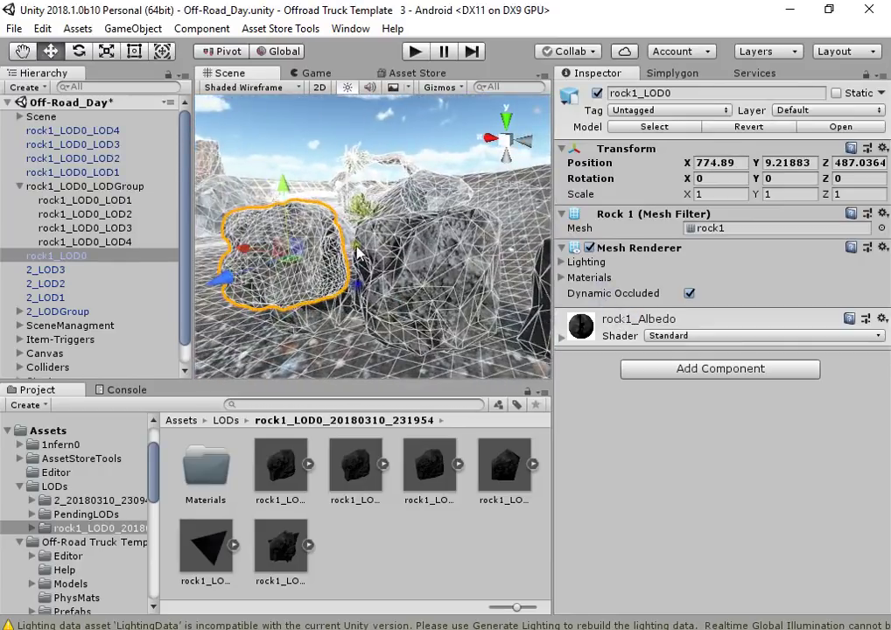
pyautogui.click(252, 88)
pyautogui.click(145, 66)
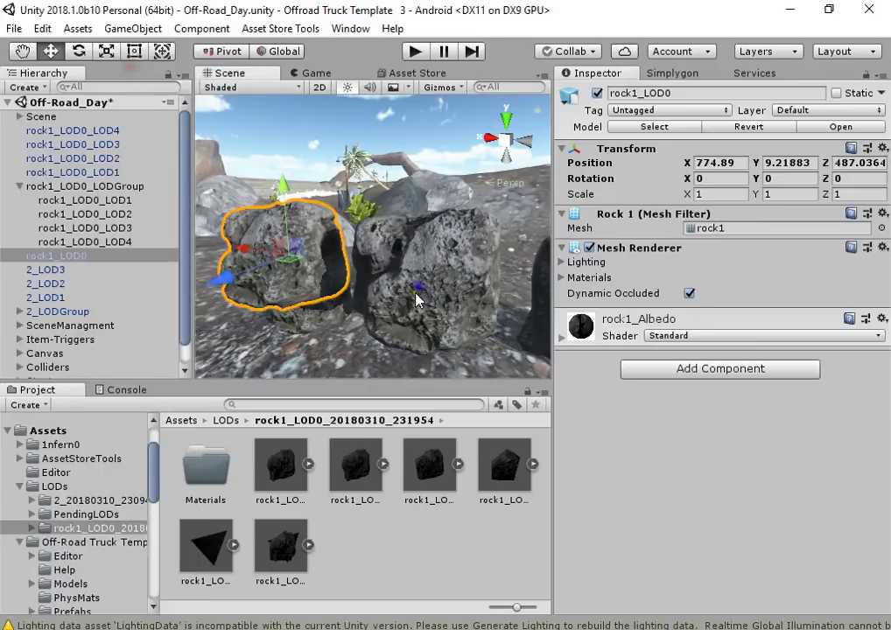
pyautogui.scroll(2, 417, 299)
pyautogui.keyDown('alt'); pyautogui.moveTo(634, 302); pyautogui.dragTo(451, 305); pyautogui.keyUp('alt')
pyautogui.press('f')
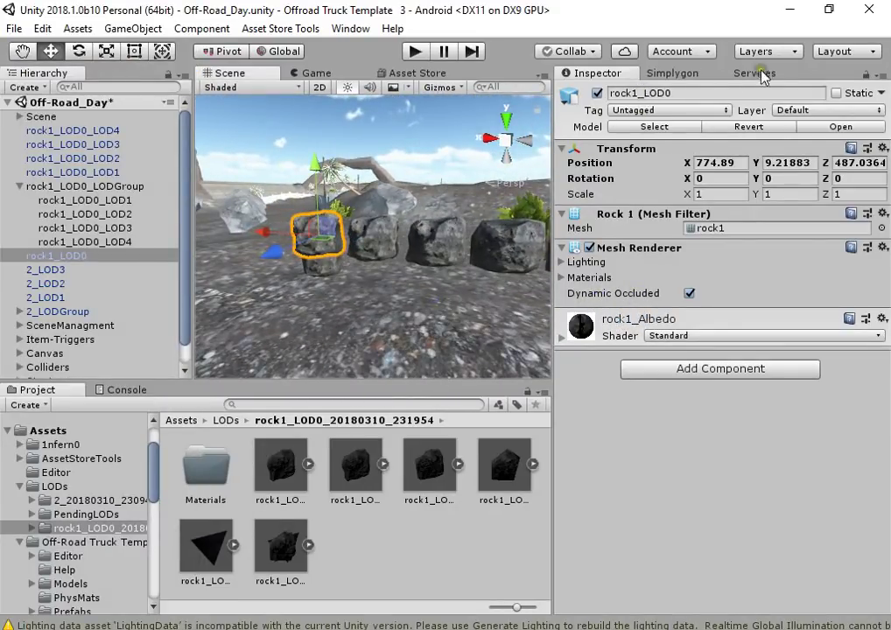
# Set the ambient lighting colour to white in Lighting Settings, then close the window
pyautogui.click(353, 30)
pyautogui.moveTo(592, 557)
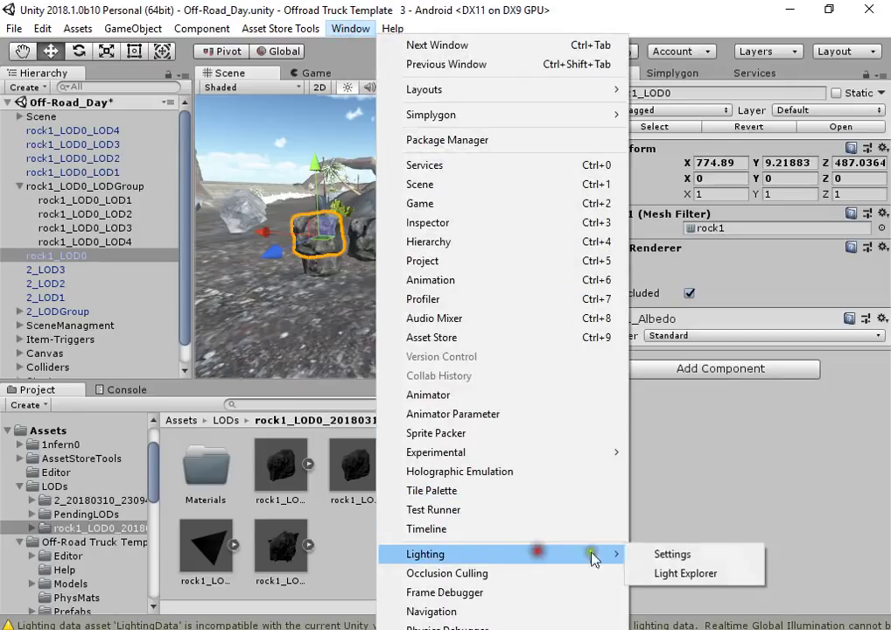
pyautogui.click(672, 554)
pyautogui.click(399, 151)
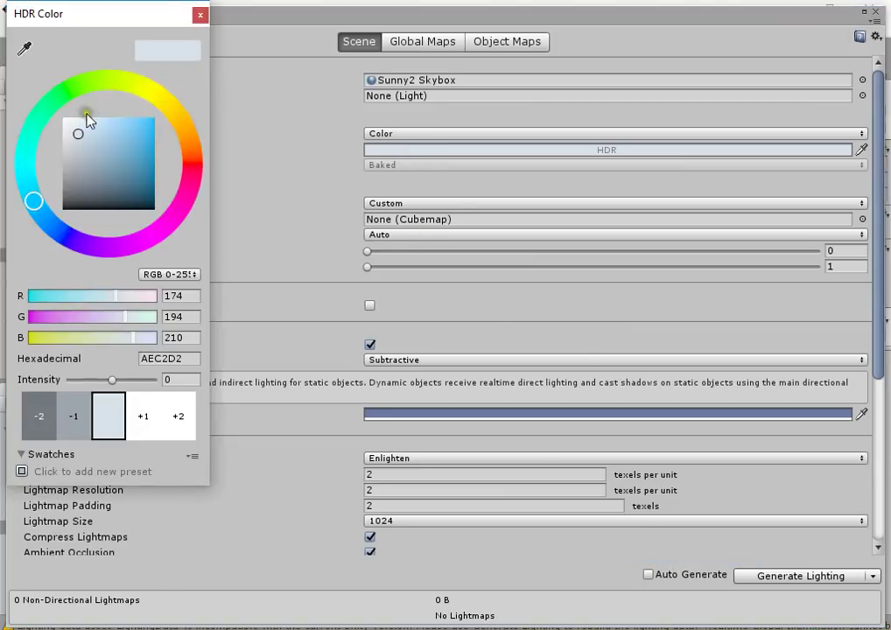
pyautogui.moveTo(87, 120); pyautogui.dragTo(37, 88)
pyautogui.click(200, 15)
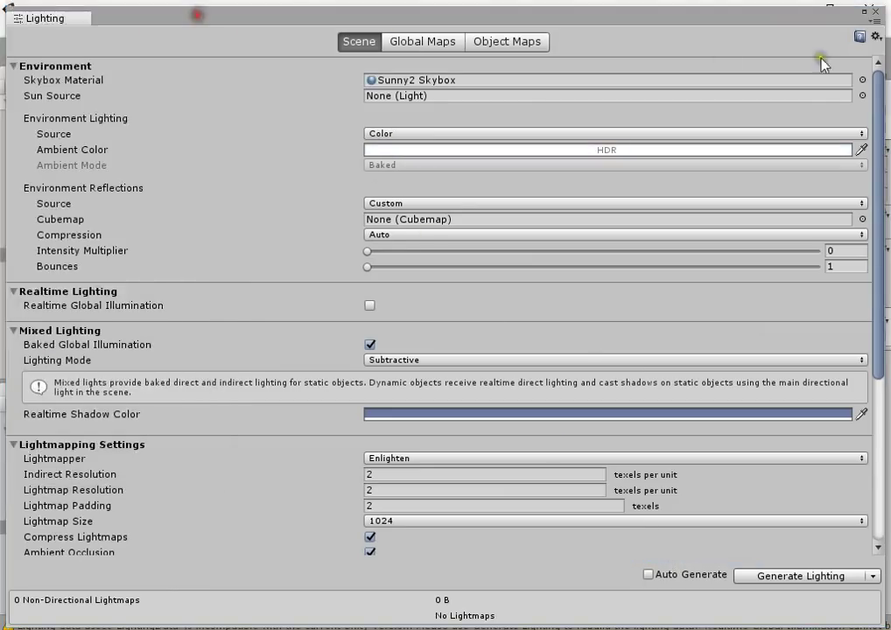
pyautogui.click(876, 13)
pyautogui.moveTo(456, 253); pyautogui.dragTo(333, 258, button='right')
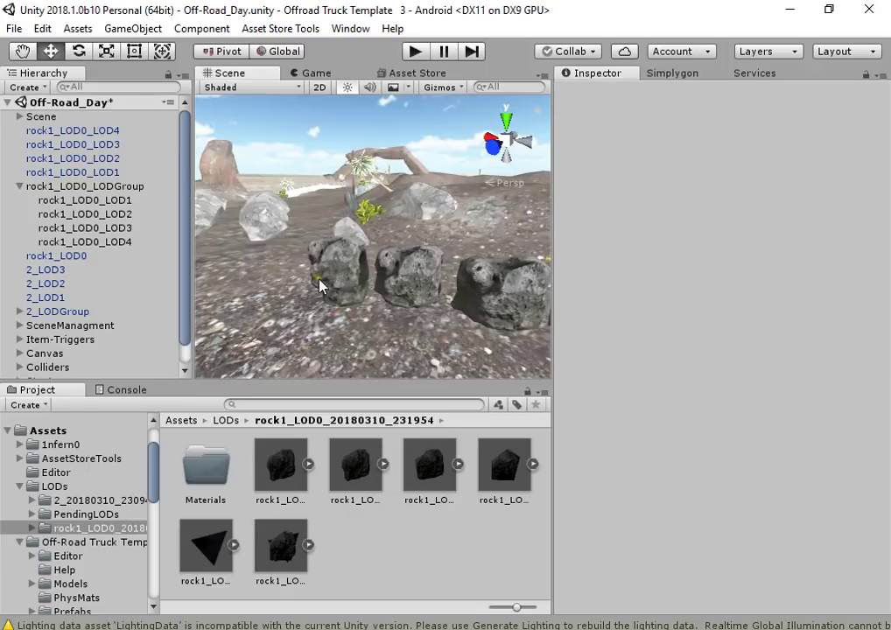
pyautogui.click(346, 272)
# Frame the selected rock1_LOD0 and switch the scene to Shaded Wireframe
pyautogui.press('f')
pyautogui.click(258, 88)
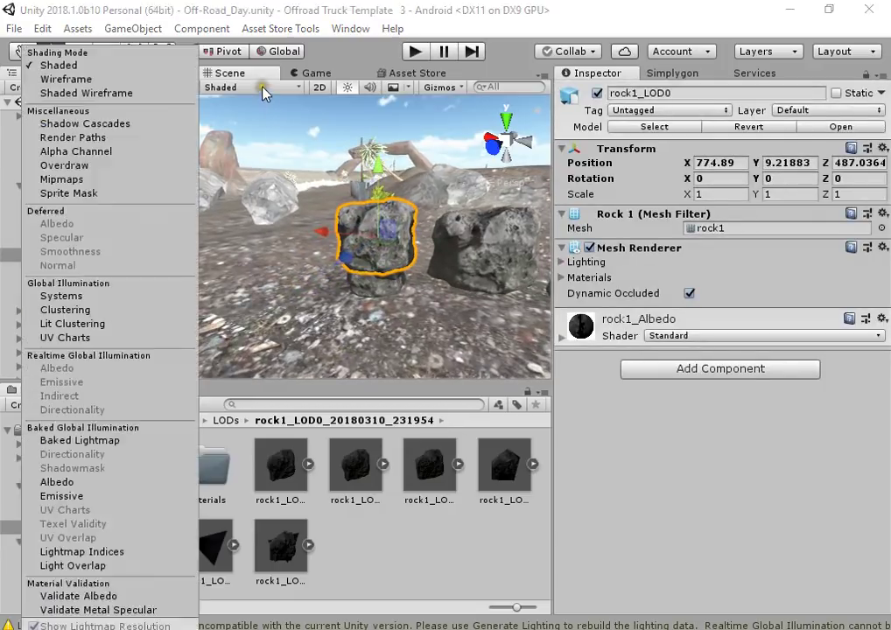
pyautogui.click(134, 92)
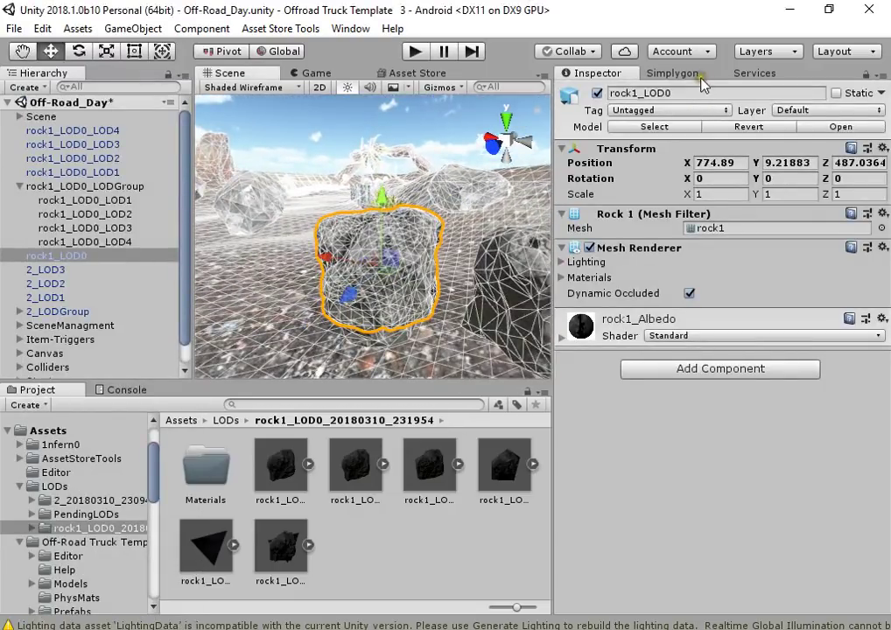
# In Simplygon's Advanced Settings, make LOD #1 a ProxyLOD
pyautogui.click(698, 76)
pyautogui.click(689, 127)
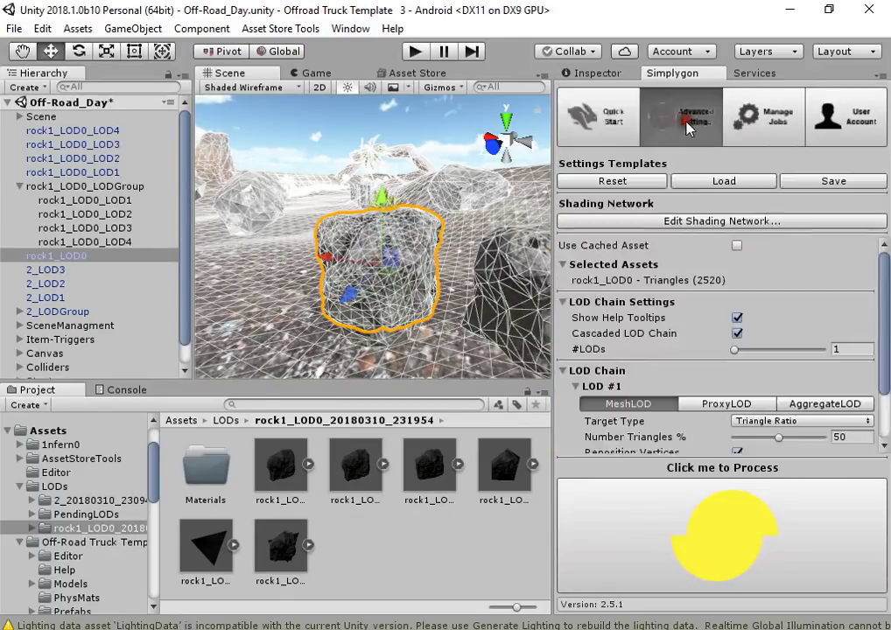
pyautogui.scroll(-2, 710, 383)
pyautogui.click(698, 364)
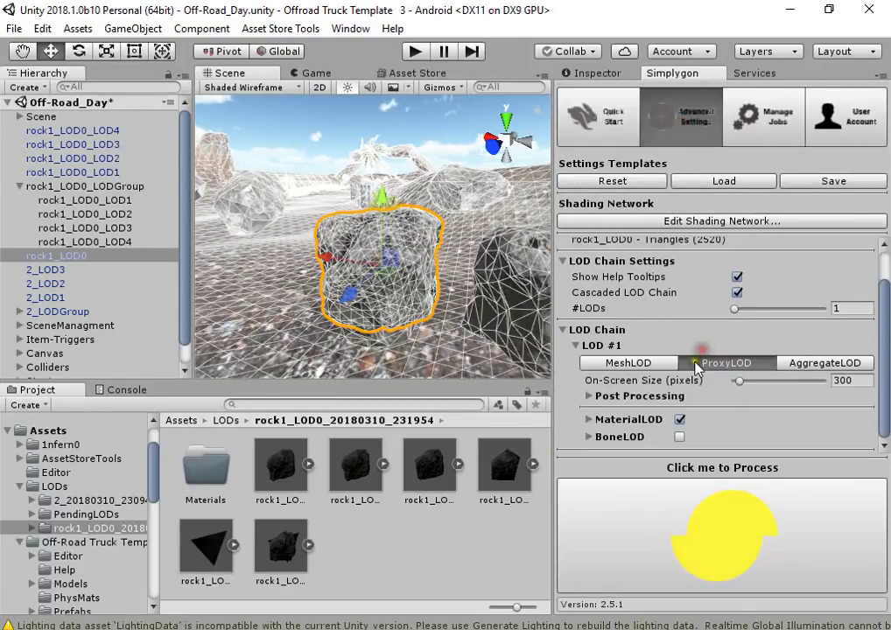
pyautogui.keyDown('alt'); pyautogui.moveTo(388, 259); pyautogui.dragTo(377, 232); pyautogui.keyUp('alt')
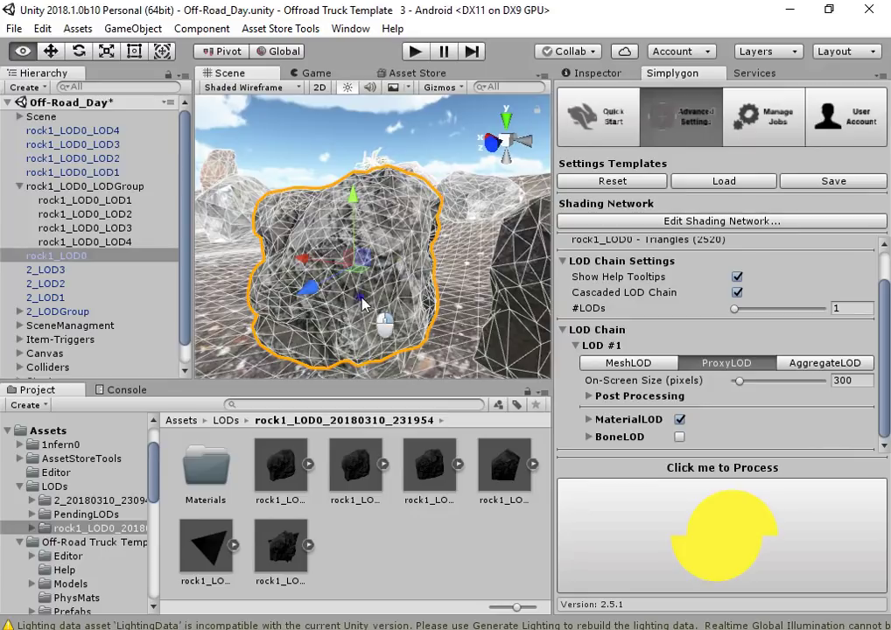
pyautogui.keyDown('alt'); pyautogui.moveTo(385, 319); pyautogui.dragTo(374, 267); pyautogui.keyUp('alt')
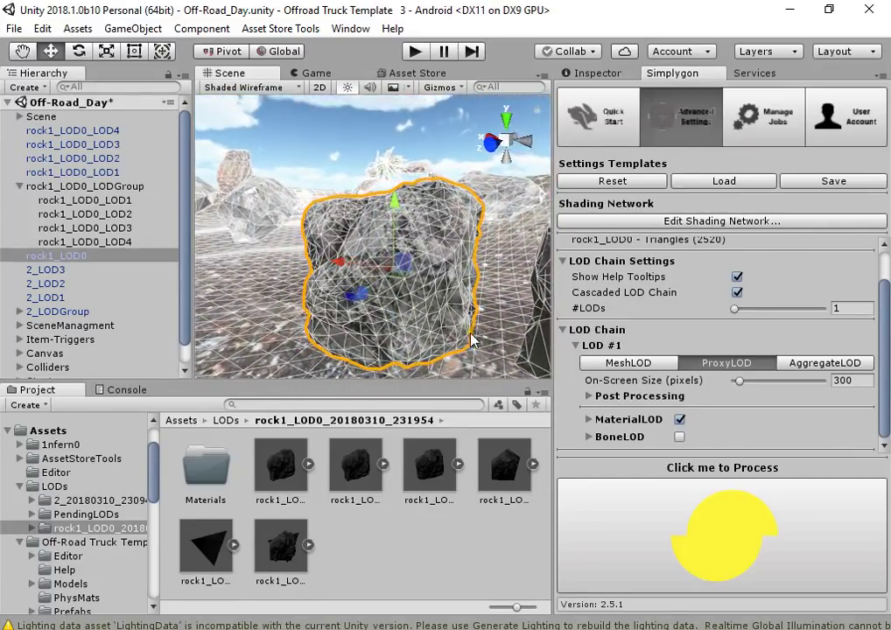
# Set the ProxyLOD #1 on-screen size to 700 pixels and expand MaterialLOD and BoneLOD options
pyautogui.click(589, 396)
pyautogui.click(846, 365)
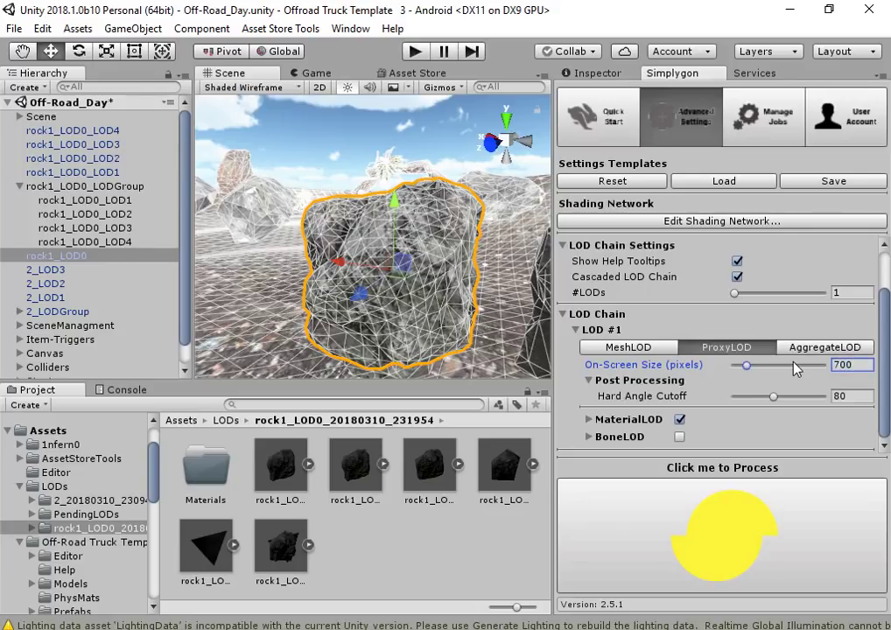
pyautogui.click(597, 419)
pyautogui.scroll(-1, 592, 424)
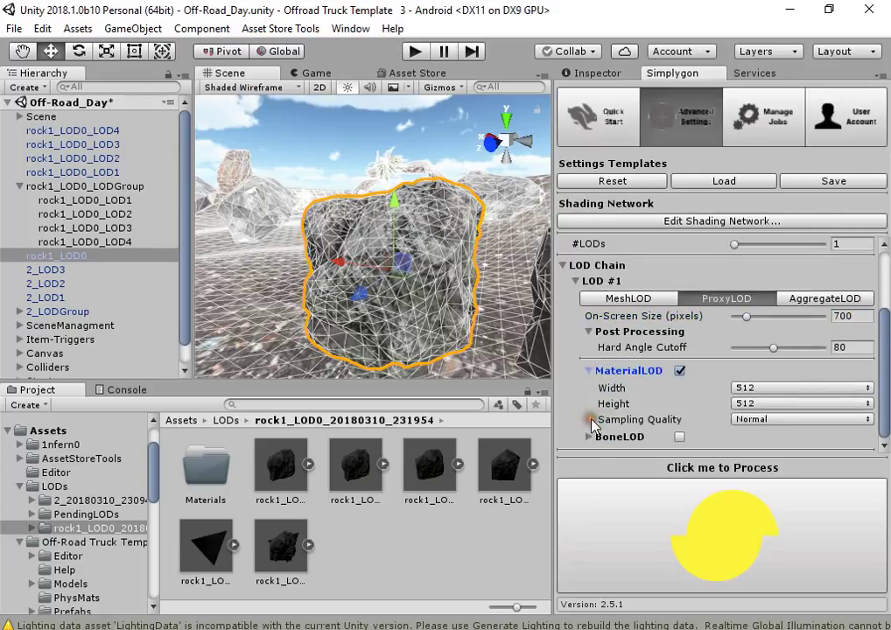
pyautogui.click(590, 437)
pyautogui.scroll(-1, 666, 411)
# Bake MaterialLOD textures at 2048×2048 with High sampling quality
pyautogui.click(742, 356)
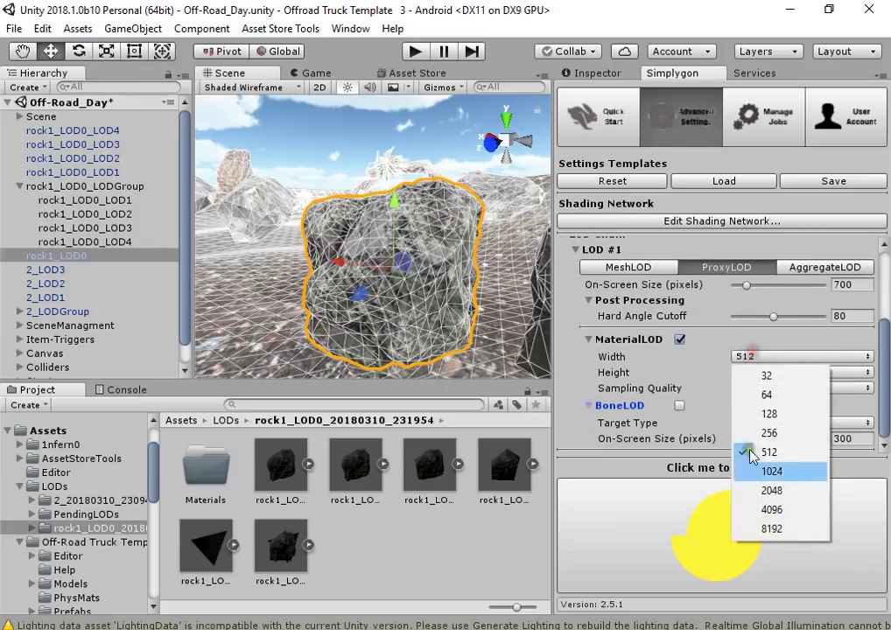
pyautogui.click(793, 491)
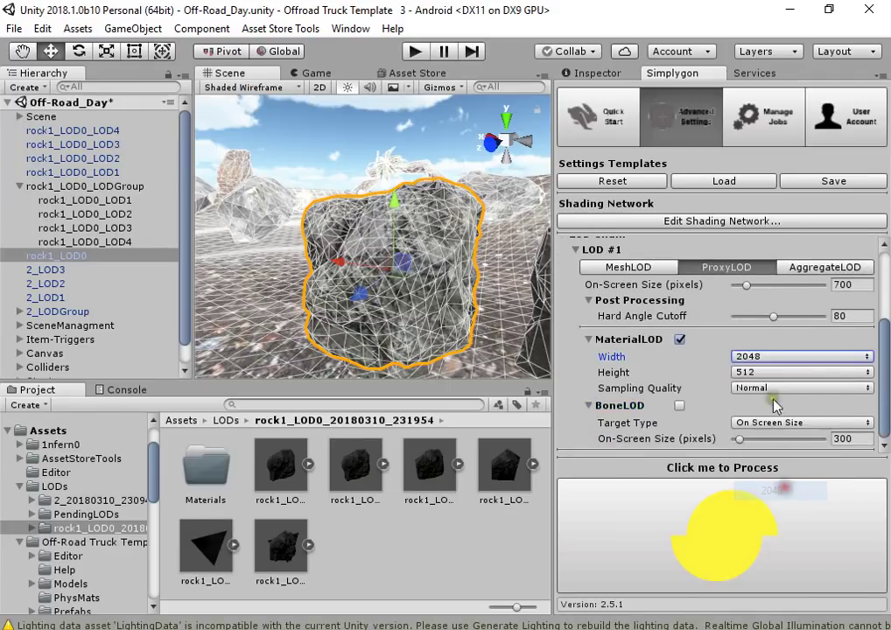
pyautogui.click(779, 372)
pyautogui.click(795, 505)
pyautogui.click(785, 388)
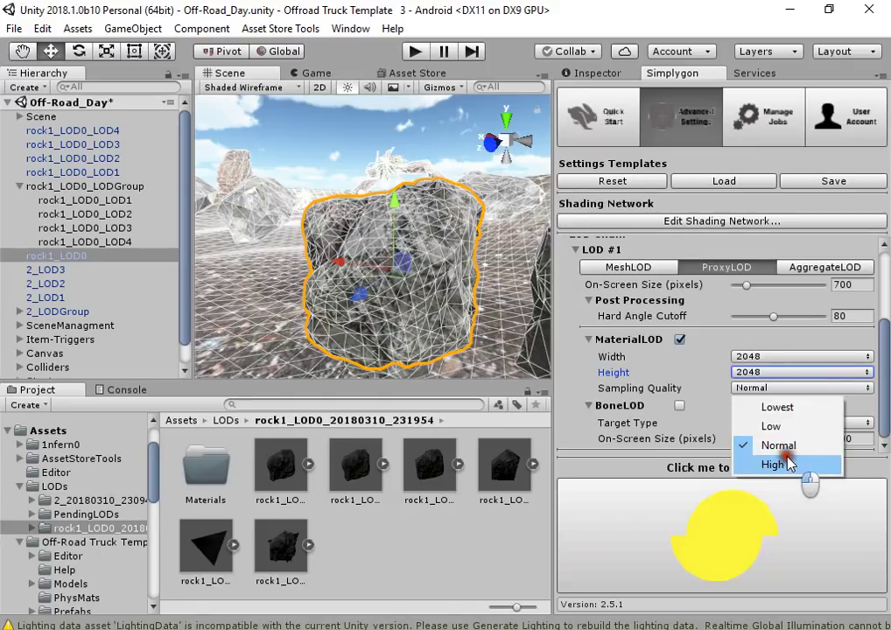
pyautogui.click(788, 473)
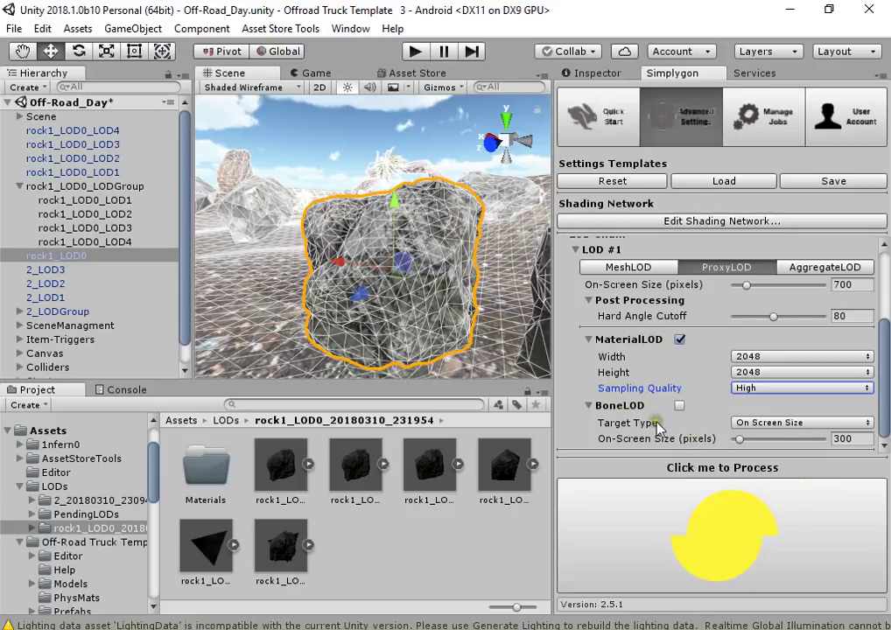
# Leave the BoneLOD target type as On Screen Size
pyautogui.click(746, 422)
pyautogui.click(641, 446)
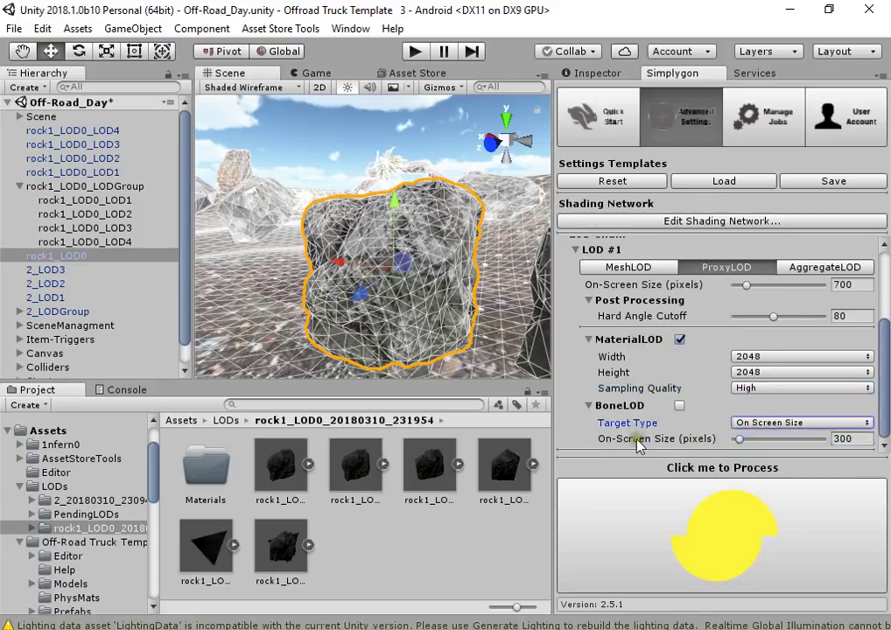
pyautogui.click(624, 440)
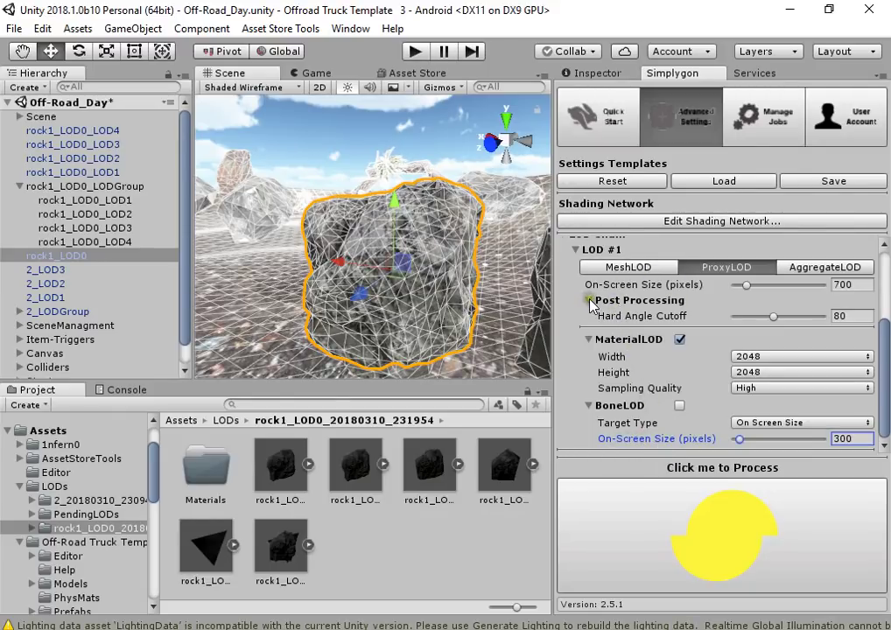
# Start Simplygon processing of rock1_LOD0 and view the job list
pyautogui.click(782, 518)
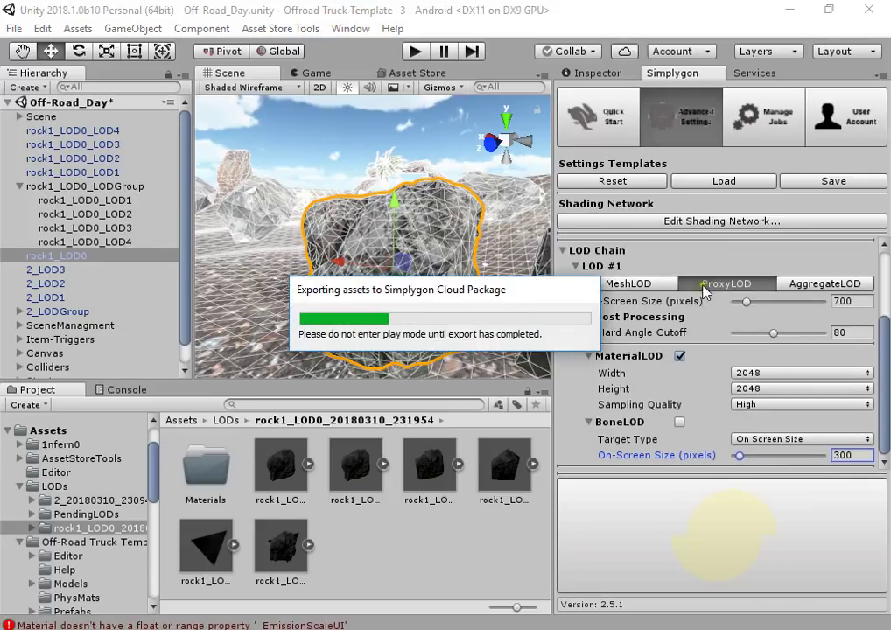
pyautogui.click(758, 130)
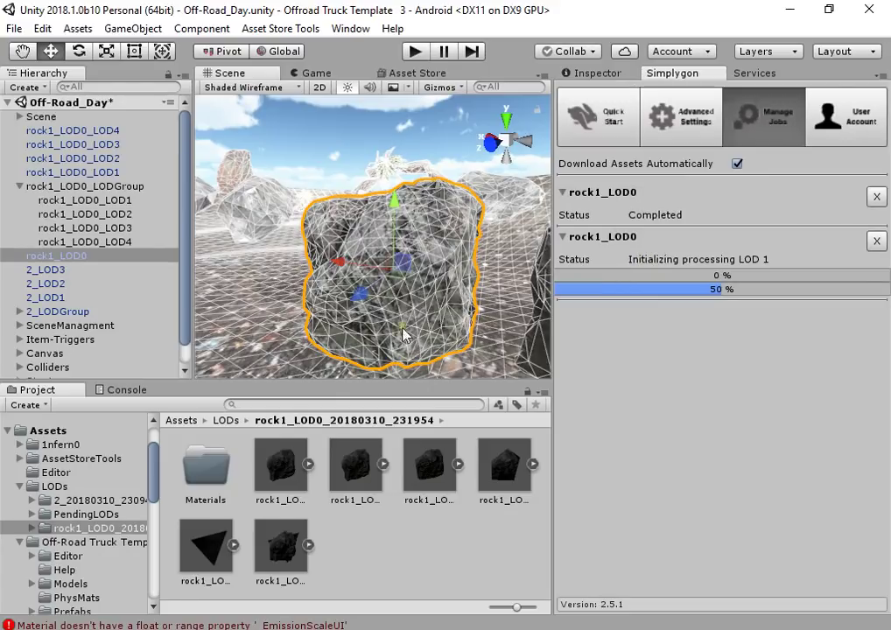
pyautogui.keyDown('alt'); pyautogui.moveTo(381, 320); pyautogui.dragTo(393, 313); pyautogui.keyUp('alt')
# Review the advanced settings while the job runs, then check its progress at 45% and 58%
pyautogui.click(683, 121)
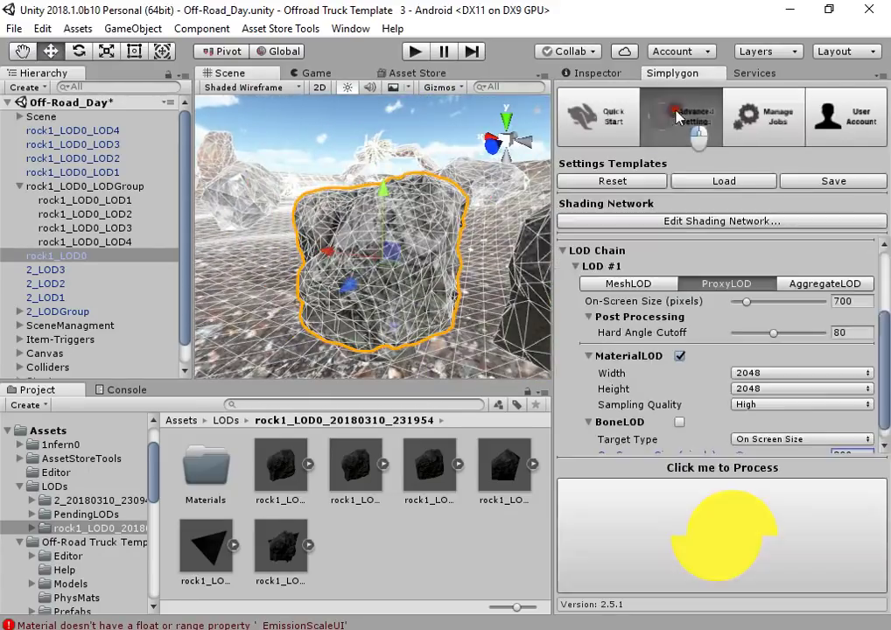
pyautogui.scroll(-1, 709, 414)
pyautogui.scroll(3, 714, 414)
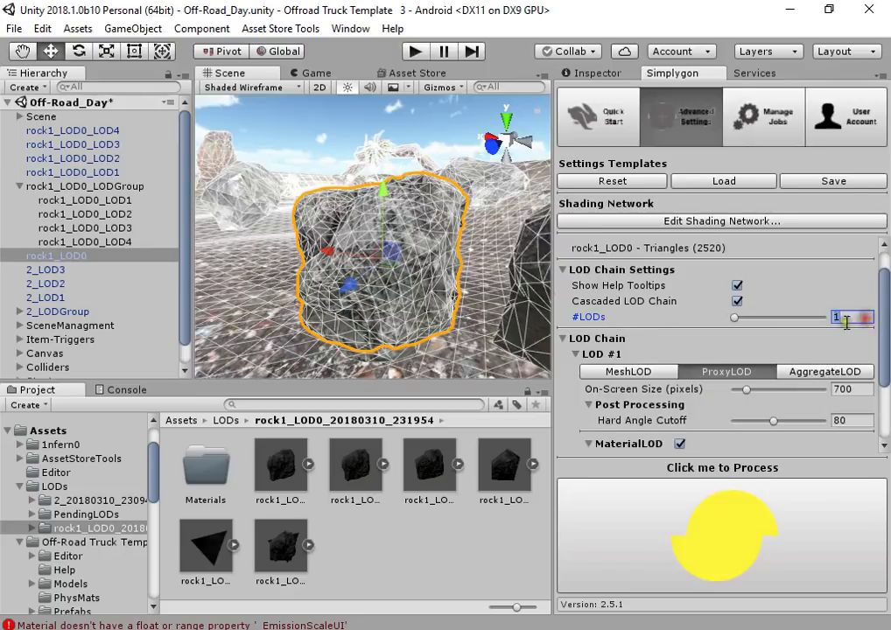
pyautogui.scroll(-3, 792, 316)
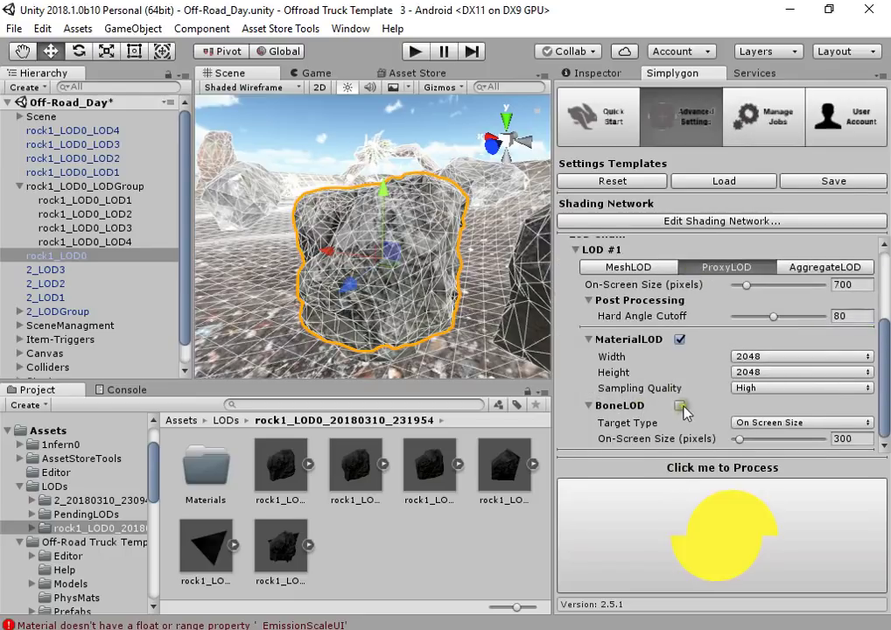
pyautogui.scroll(4, 700, 398)
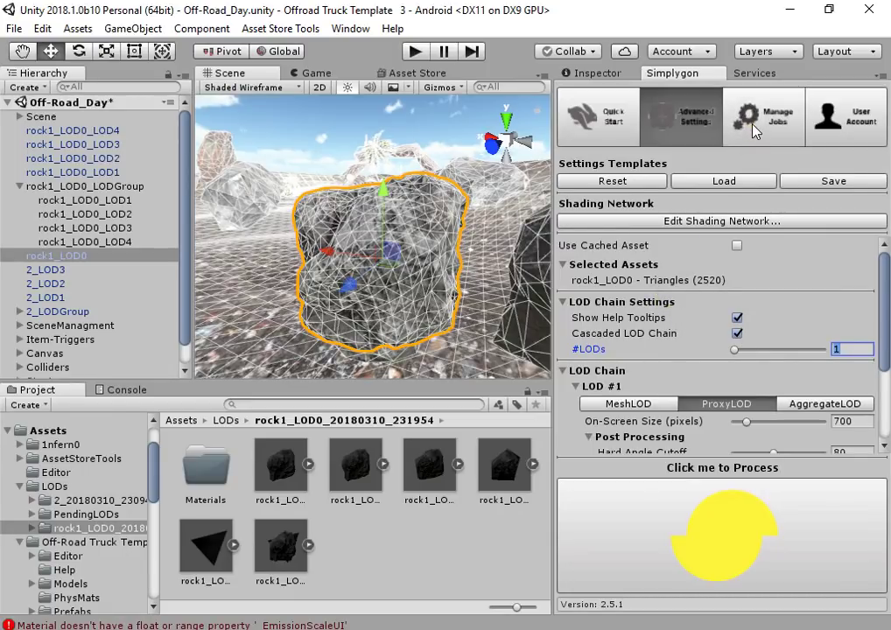
pyautogui.click(753, 127)
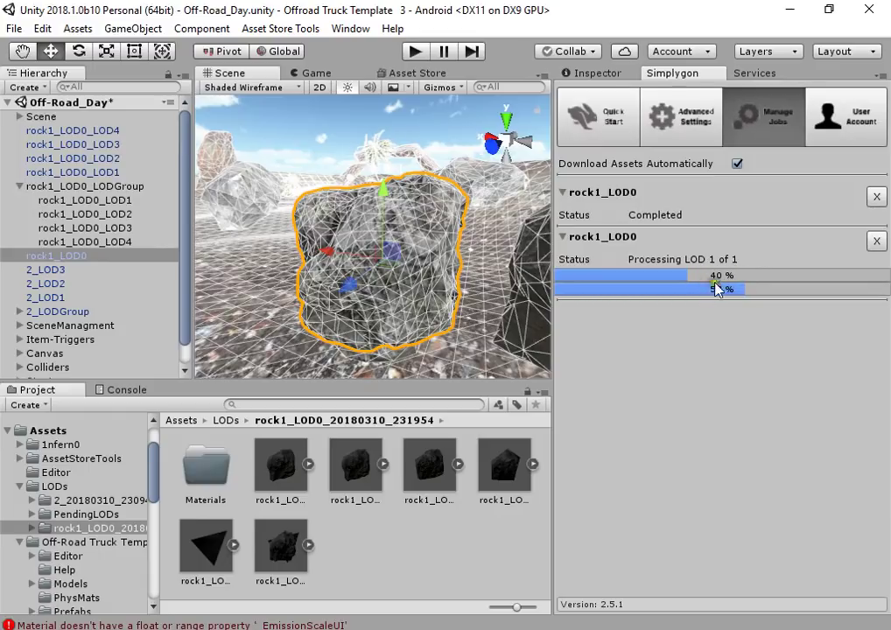
pyautogui.moveTo(423, 302); pyautogui.dragTo(429, 288, button='right')
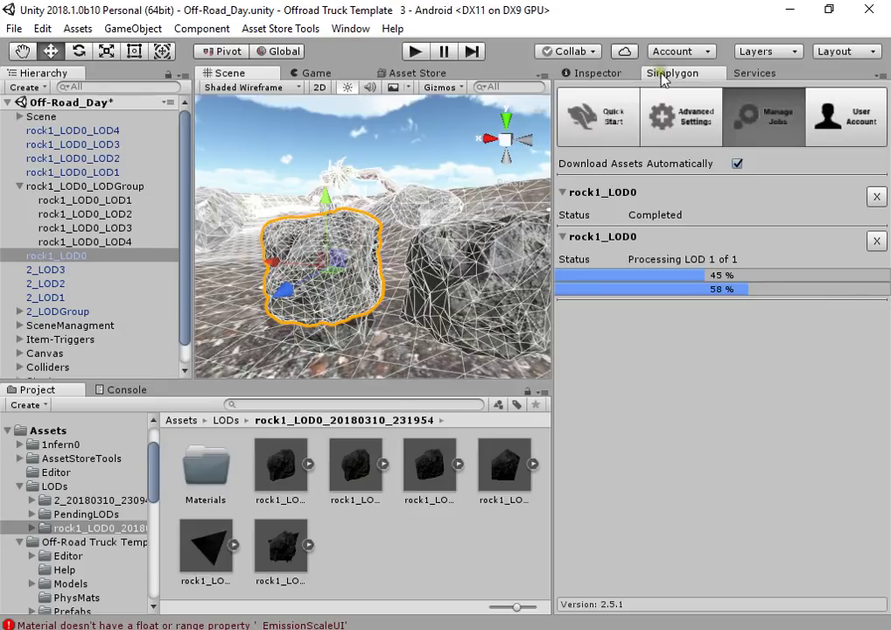
# Open Simplygon Quick Start and select rock1_LOD0_LOD1 and rock1_LOD0 to read their triangle counts
pyautogui.click(648, 108)
pyautogui.click(592, 121)
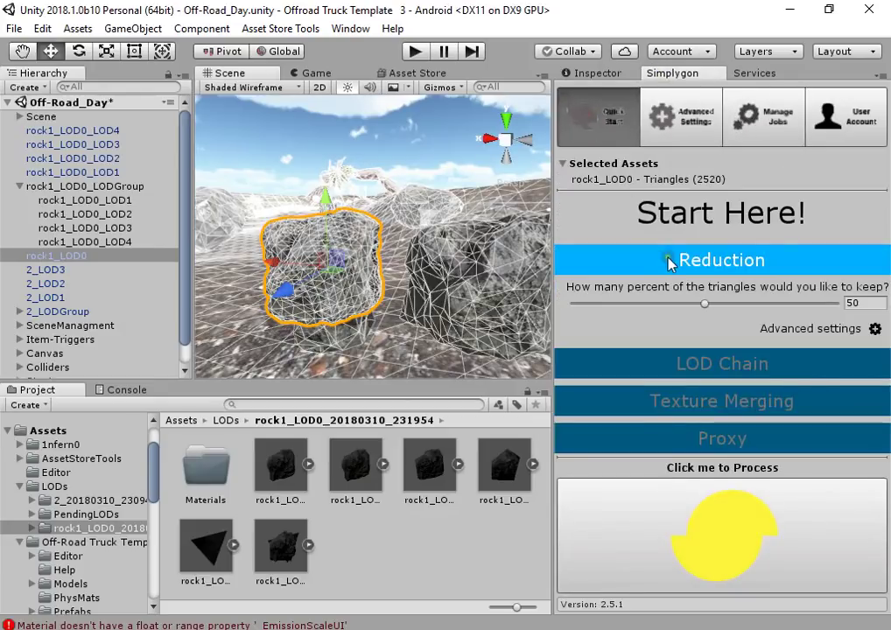
pyautogui.keyDown('alt'); pyautogui.moveTo(473, 296); pyautogui.dragTo(376, 263); pyautogui.keyUp('alt')
pyautogui.click(355, 235)
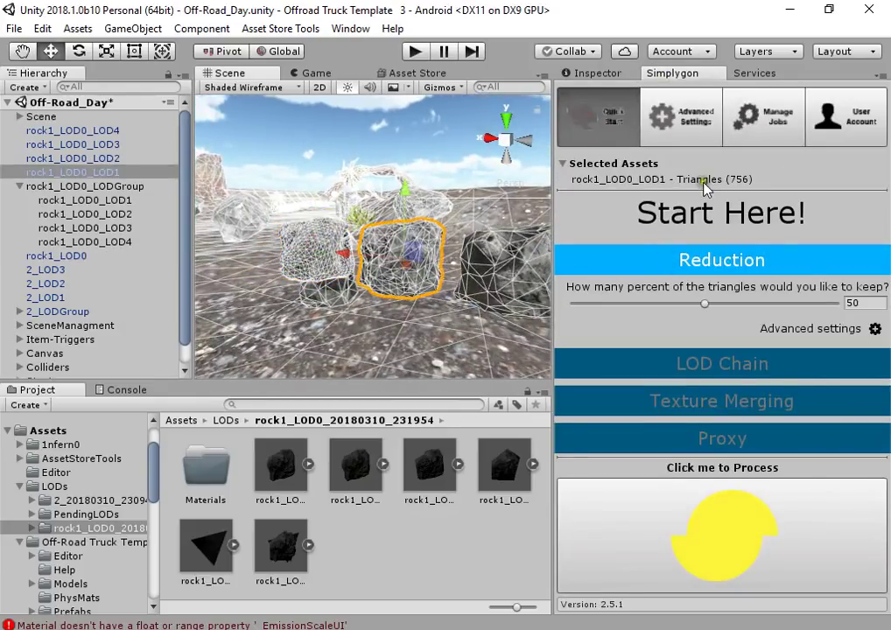
pyautogui.keyDown('alt'); pyautogui.moveTo(546, 245); pyautogui.dragTo(232, 210); pyautogui.keyUp('alt')
pyautogui.click(254, 232)
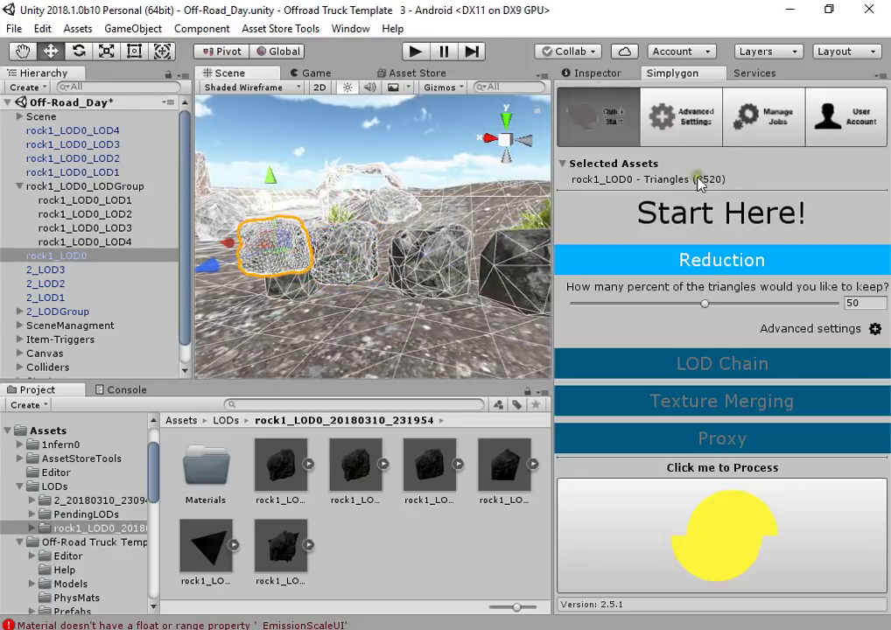
pyautogui.click(357, 249)
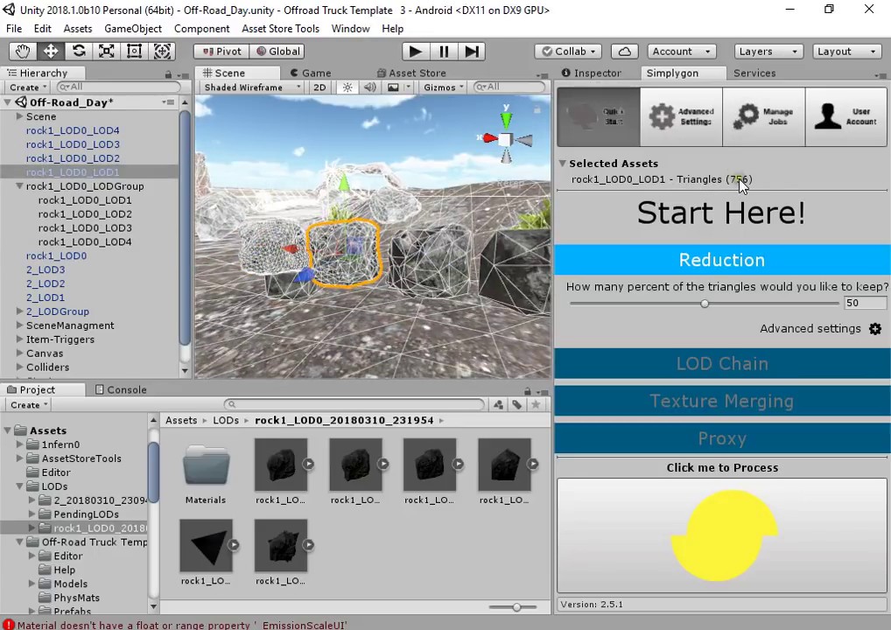
# Compare triangle counts: rock1_LOD0 at 2520, LOD1 at 756, then LOD2 and LOD3 at 66
pyautogui.keyDown('alt'); pyautogui.moveTo(490, 263); pyautogui.dragTo(232, 219); pyautogui.keyUp('alt')
pyautogui.click(232, 218)
pyautogui.click(317, 279)
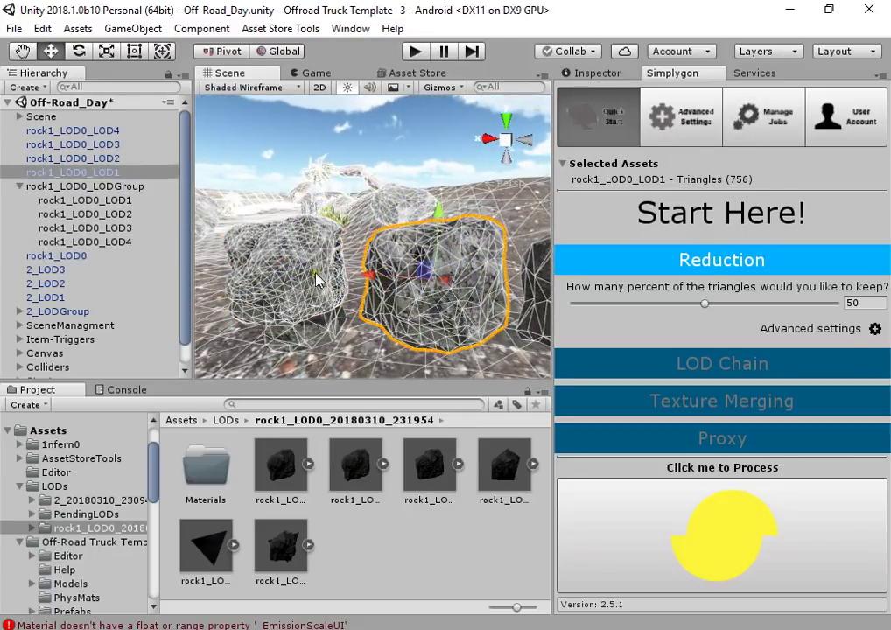
pyautogui.click(317, 279)
pyautogui.click(392, 224)
pyautogui.keyDown('alt'); pyautogui.moveTo(392, 224); pyautogui.dragTo(444, 278); pyautogui.keyUp('alt')
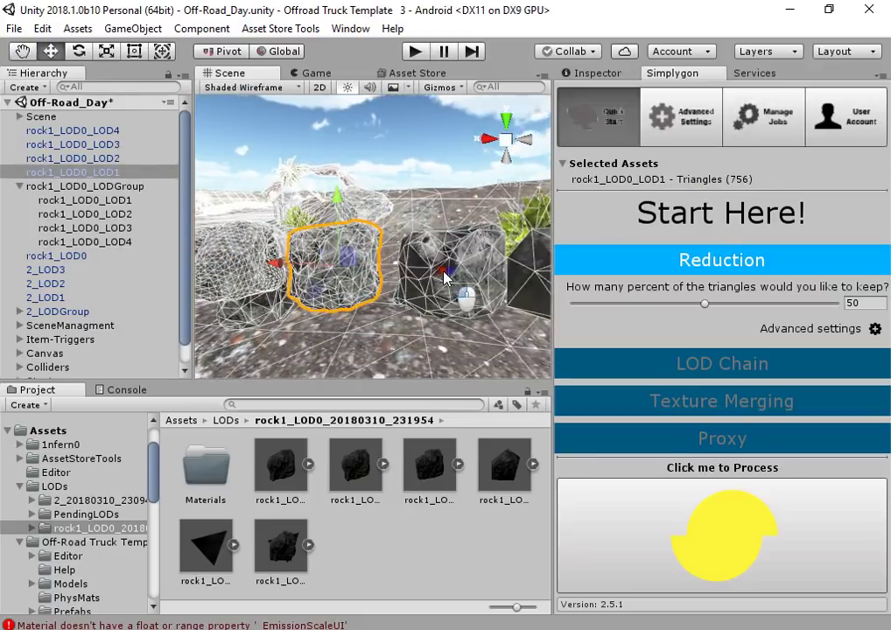
pyautogui.click(444, 278)
pyautogui.keyDown('alt'); pyautogui.moveTo(513, 298); pyautogui.dragTo(471, 278); pyautogui.keyUp('alt')
pyautogui.click(471, 278)
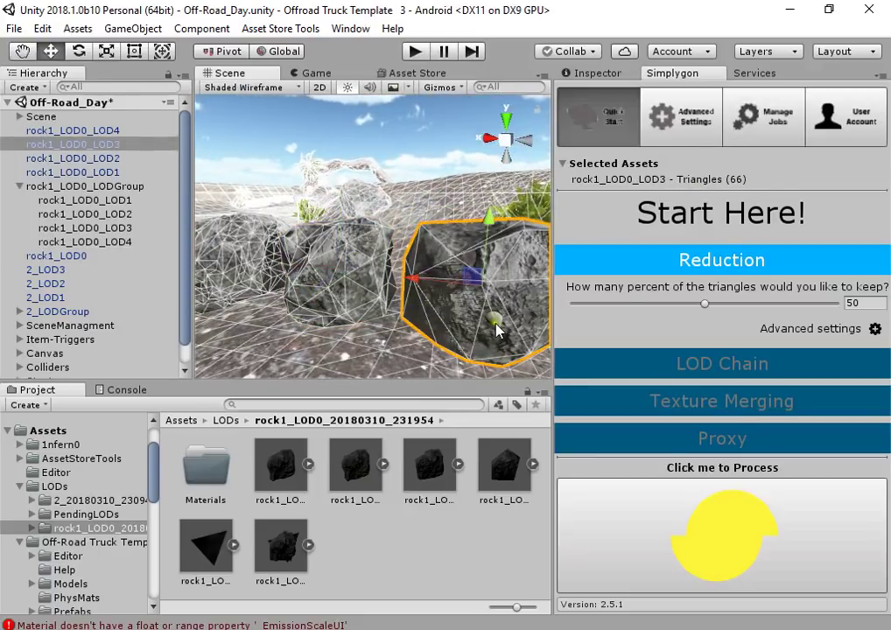
pyautogui.keyDown('alt'); pyautogui.moveTo(493, 330); pyautogui.dragTo(359, 254); pyautogui.keyUp('alt')
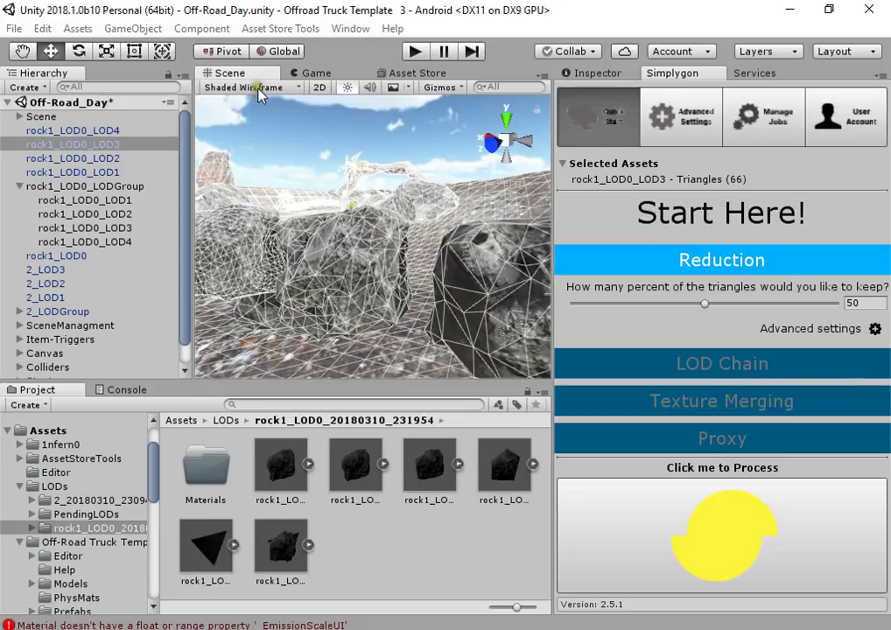
# Switch to Shaded, compare rock1_LOD0 with the 756-triangle LOD1, then render in plain Wireframe
pyautogui.click(253, 89)
pyautogui.click(132, 68)
pyautogui.scroll(3, 377, 245)
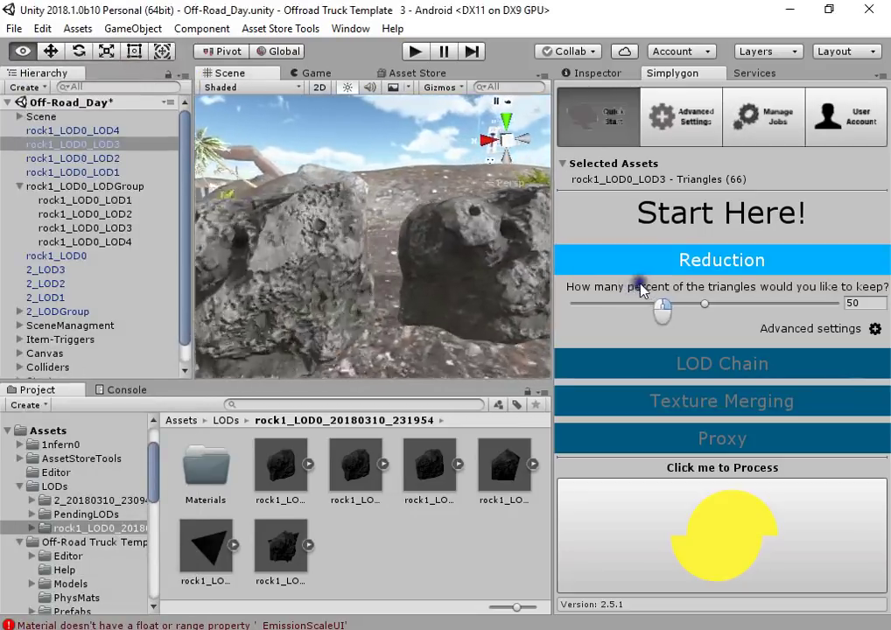
pyautogui.keyDown('alt'); pyautogui.moveTo(685, 285); pyautogui.dragTo(602, 280); pyautogui.keyUp('alt')
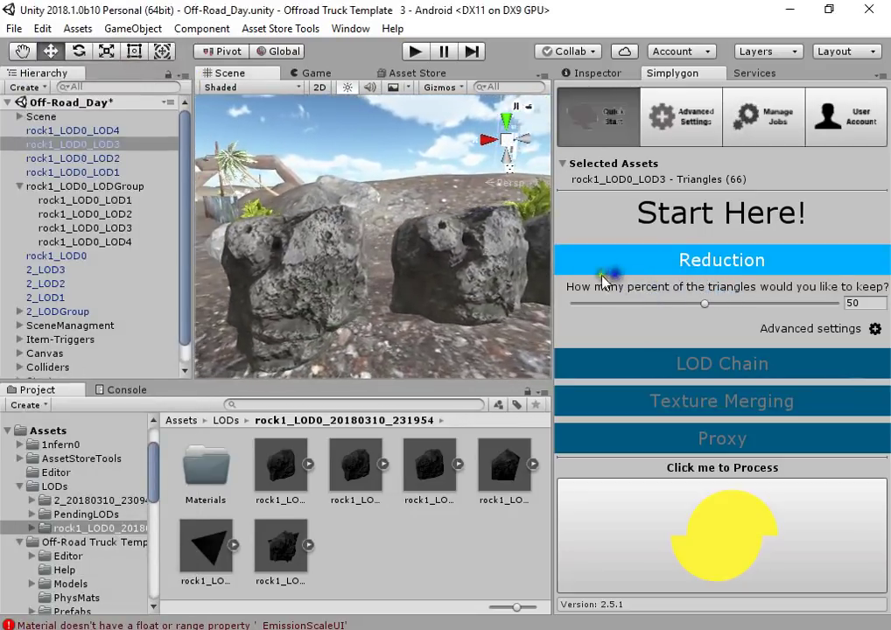
pyautogui.click(329, 267)
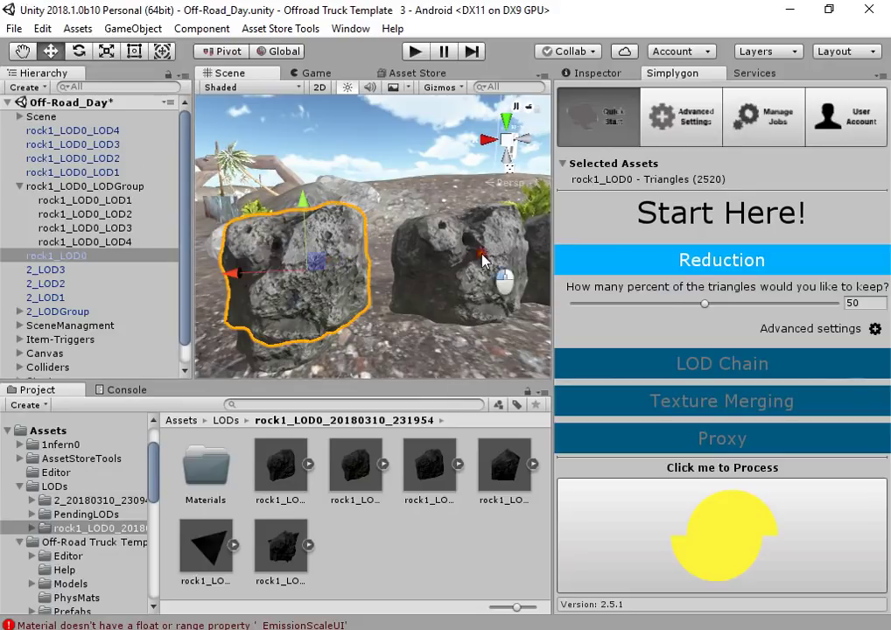
pyautogui.click(479, 250)
pyautogui.click(307, 280)
pyautogui.click(433, 268)
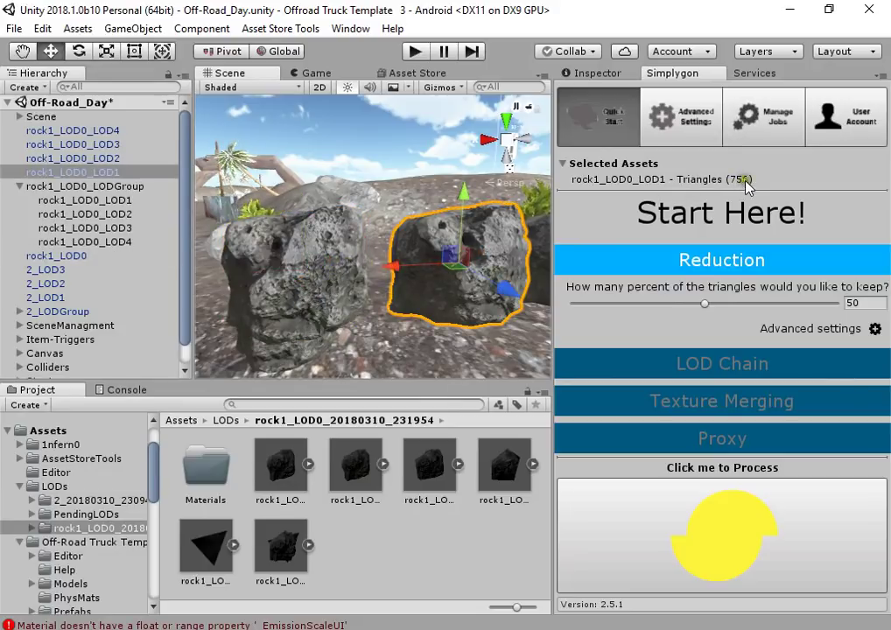
pyautogui.click(331, 284)
pyautogui.click(414, 254)
pyautogui.click(314, 279)
pyautogui.click(434, 258)
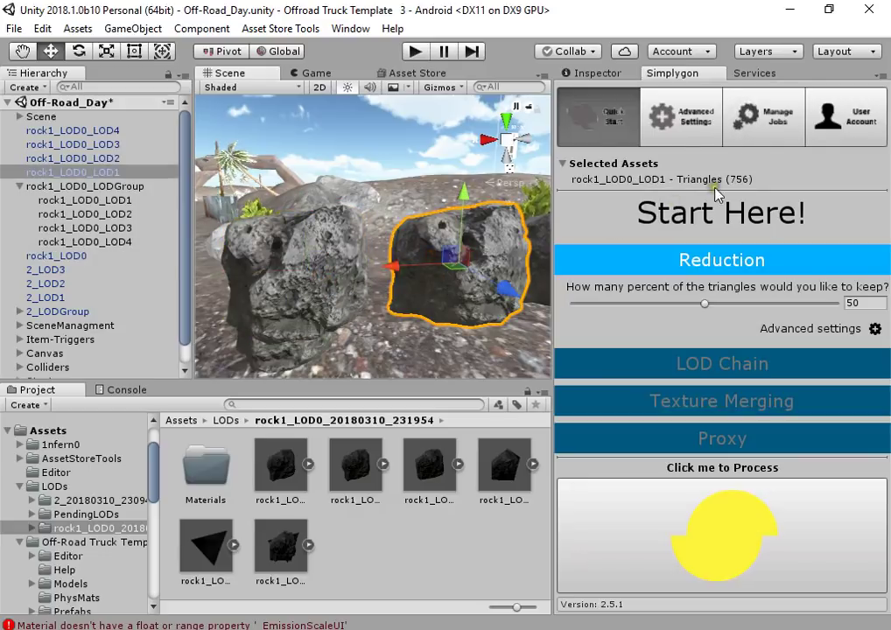
pyautogui.click(256, 87)
pyautogui.click(153, 81)
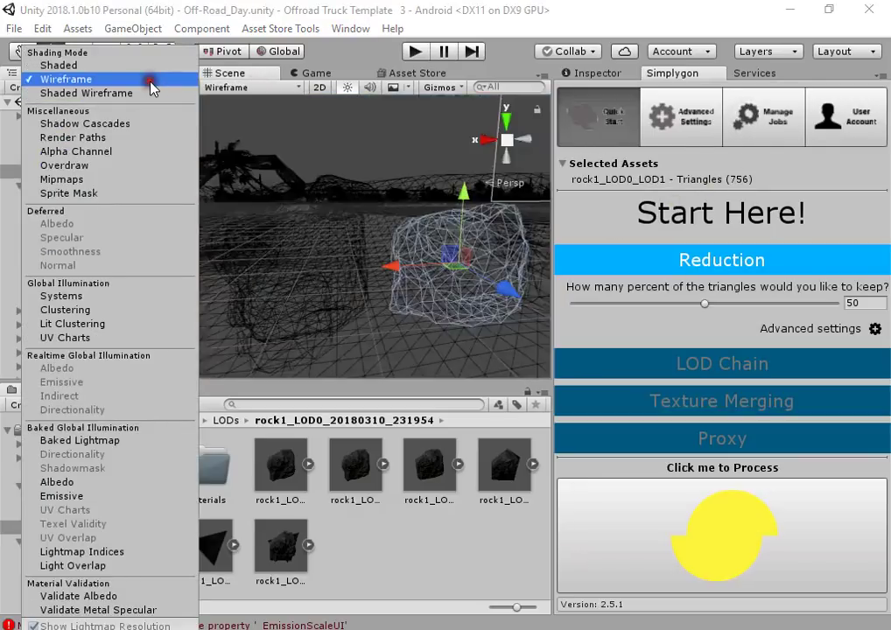
# Return the scene to Shaded Wireframe and pull the camera back to show three rocks
pyautogui.click(150, 94)
pyautogui.moveTo(399, 143); pyautogui.dragTo(370, 255, button='right')
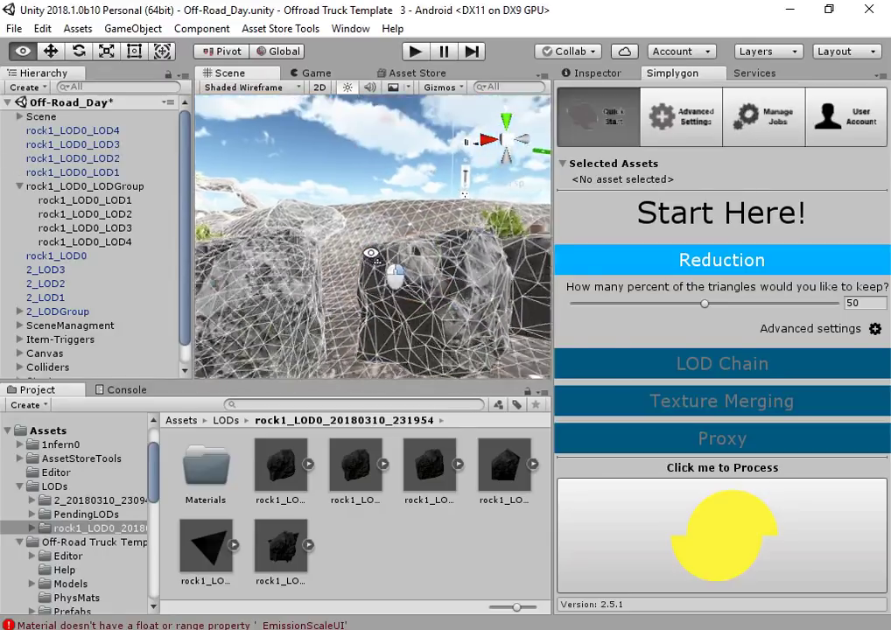
pyautogui.moveTo(691, 359); pyautogui.dragTo(364, 372, button='right')
# Render the scene fully Shaded and check the rock1_LOD0 job, now at 77%
pyautogui.click(250, 87)
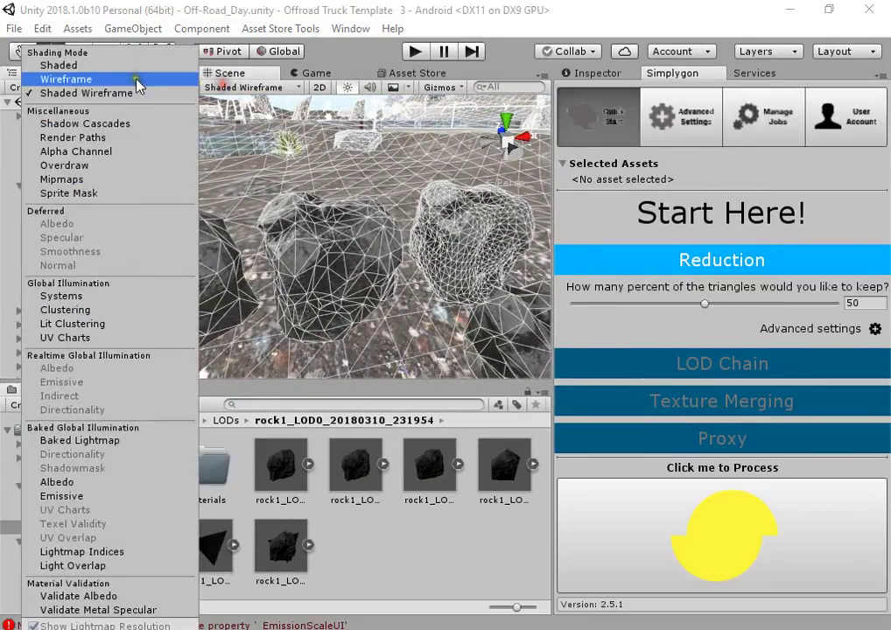
pyautogui.click(127, 66)
pyautogui.moveTo(299, 228)
pyautogui.mouseDown(button='right')
pyautogui.moveTo(378, 315)
pyautogui.moveTo(199, 294)
pyautogui.moveTo(147, 222)
pyautogui.moveTo(228, 206)
pyautogui.moveTo(205, 218)
pyautogui.moveTo(359, 228)
pyautogui.moveTo(277, 250)
pyautogui.moveTo(740, 252)
pyautogui.moveTo(323, 255)
pyautogui.moveTo(291, 287)
pyautogui.moveTo(538, 247)
pyautogui.moveTo(503, 335)
pyautogui.moveTo(400, 243)
pyautogui.moveTo(429, 270)
pyautogui.moveTo(442, 262)
pyautogui.mouseUp(button='right')
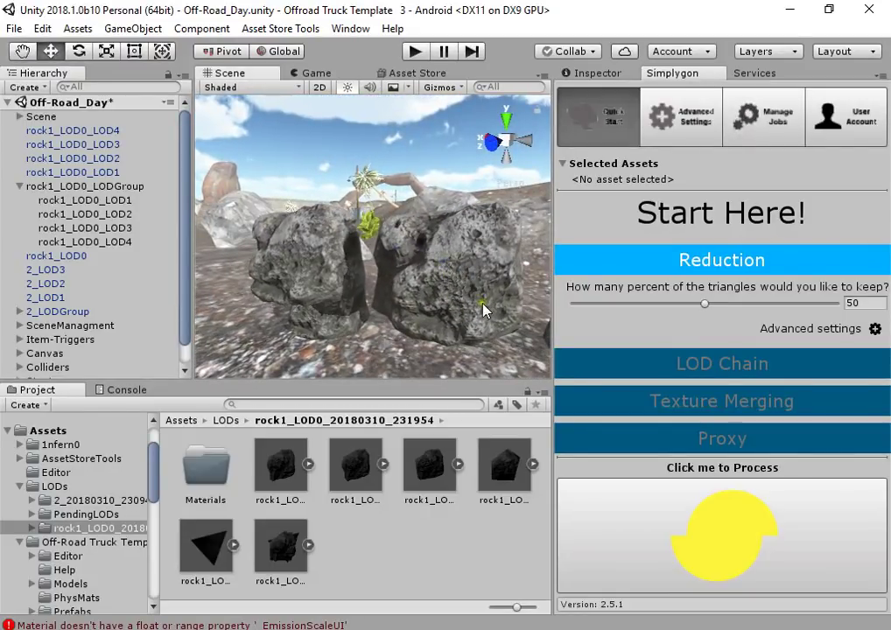
pyautogui.click(758, 132)
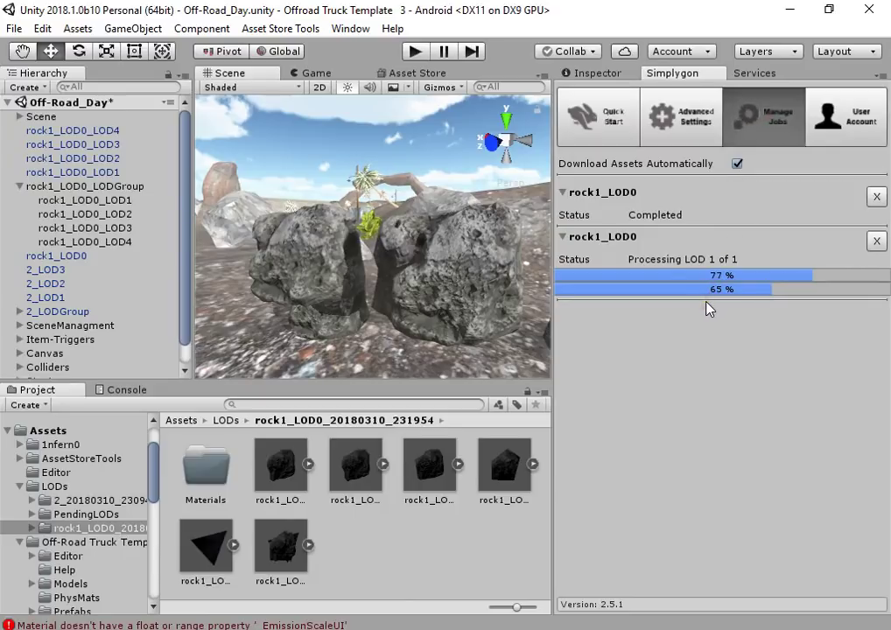
# Watch CPU usage in Task Manager during the job, then return to Simplygon's advanced settings
pyautogui.keyDown('alt'); pyautogui.moveTo(409, 300); pyautogui.dragTo(420, 310); pyautogui.keyUp('alt')
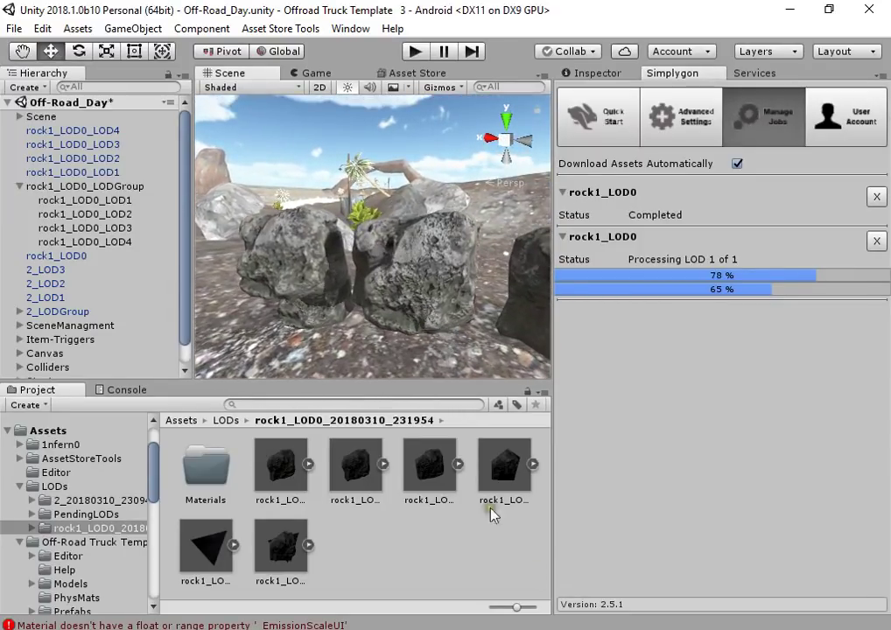
pyautogui.rightClick(578, 627)
pyautogui.press('Escape')
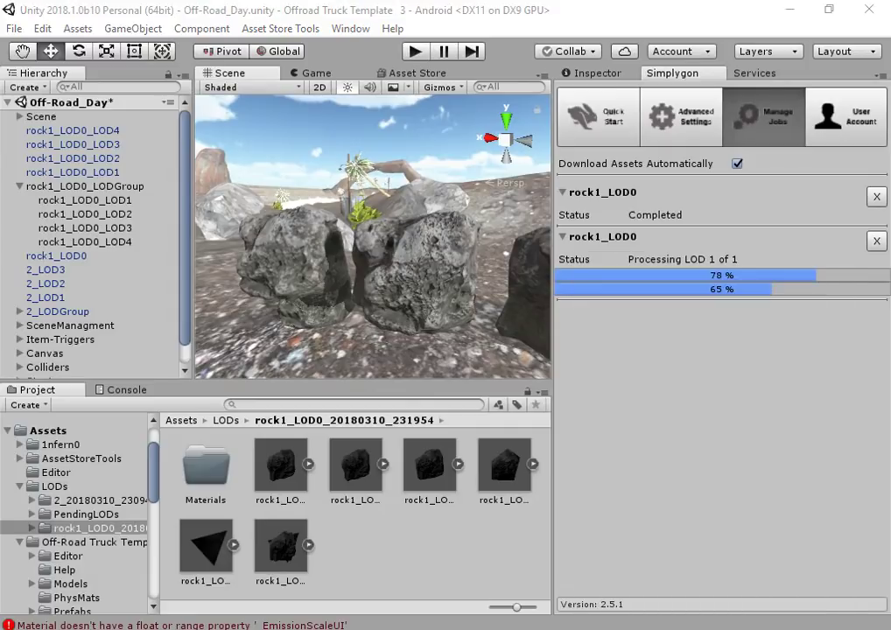
pyautogui.click(295, 527)
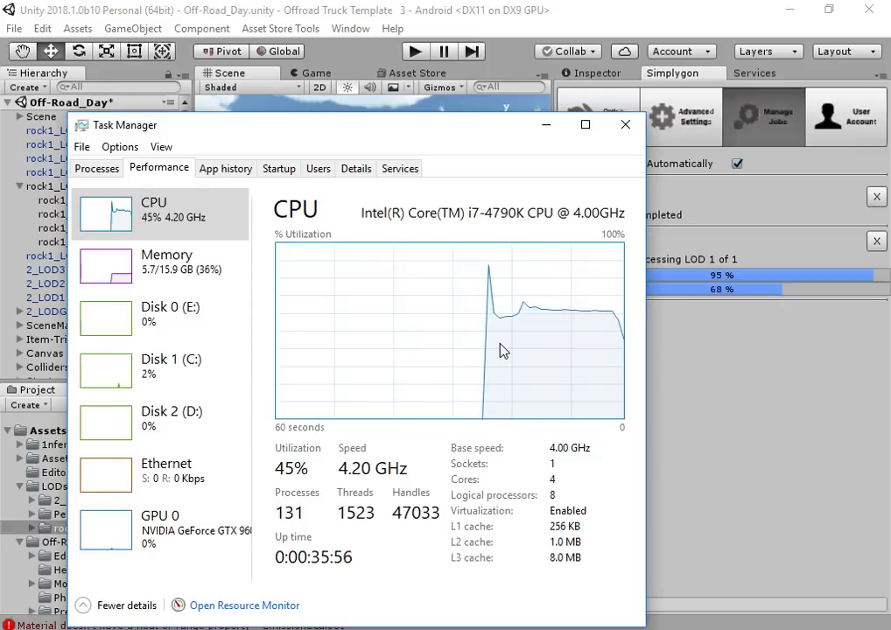
pyautogui.click(767, 333)
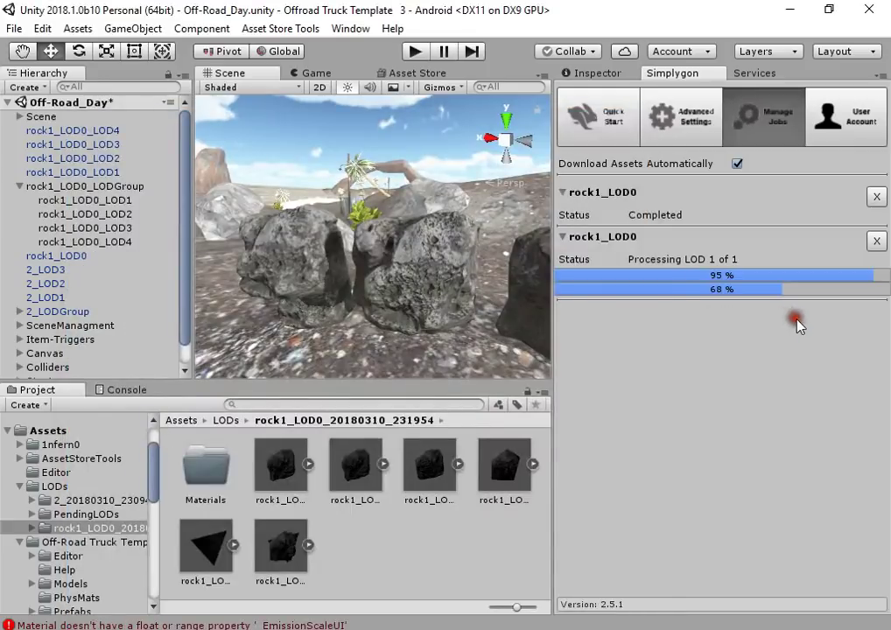
pyautogui.click(705, 136)
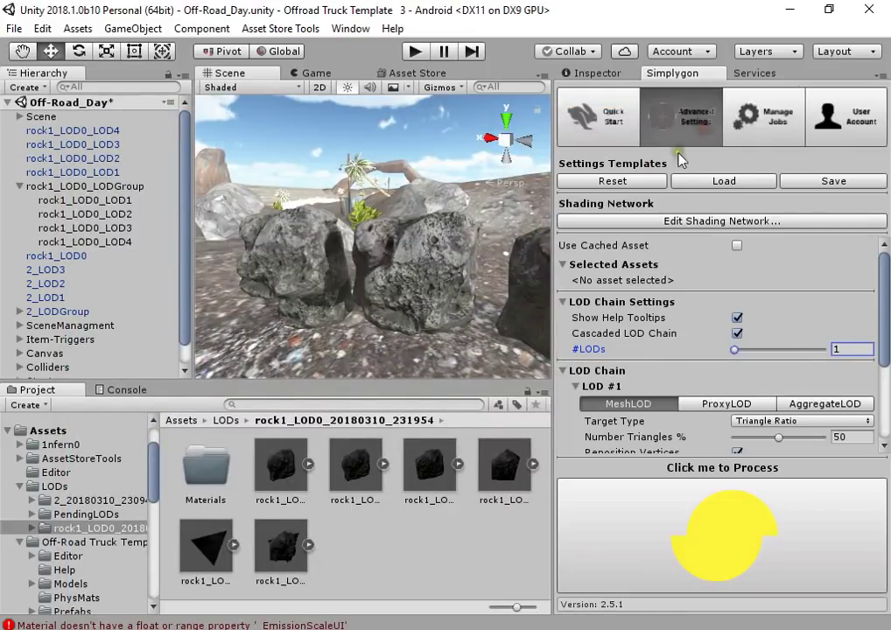
# Set Simplygon LOD #1 to ProxyLOD, then bring up Task Manager's CPU graph
pyautogui.scroll(-3, 689, 350)
pyautogui.click(692, 357)
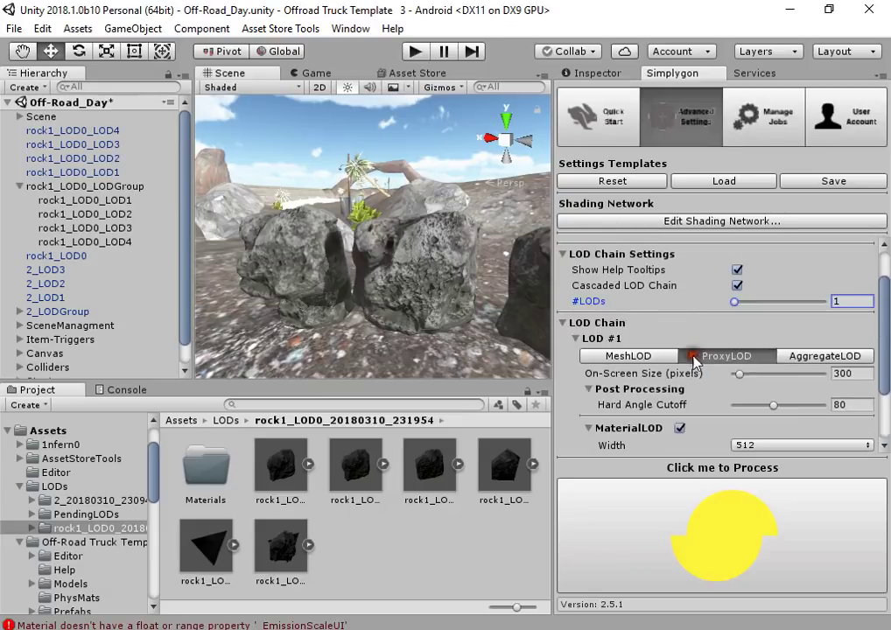
pyautogui.click(818, 357)
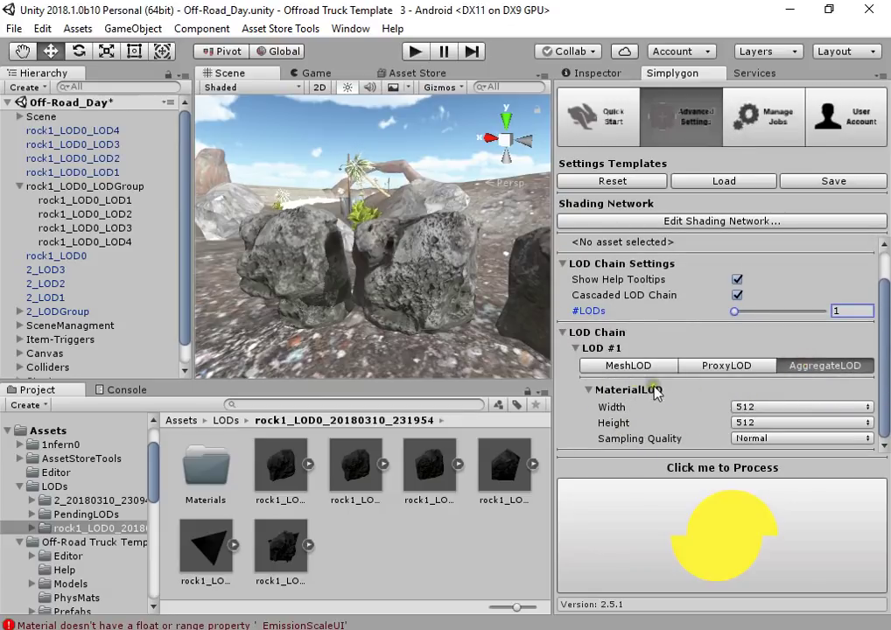
pyautogui.click(711, 365)
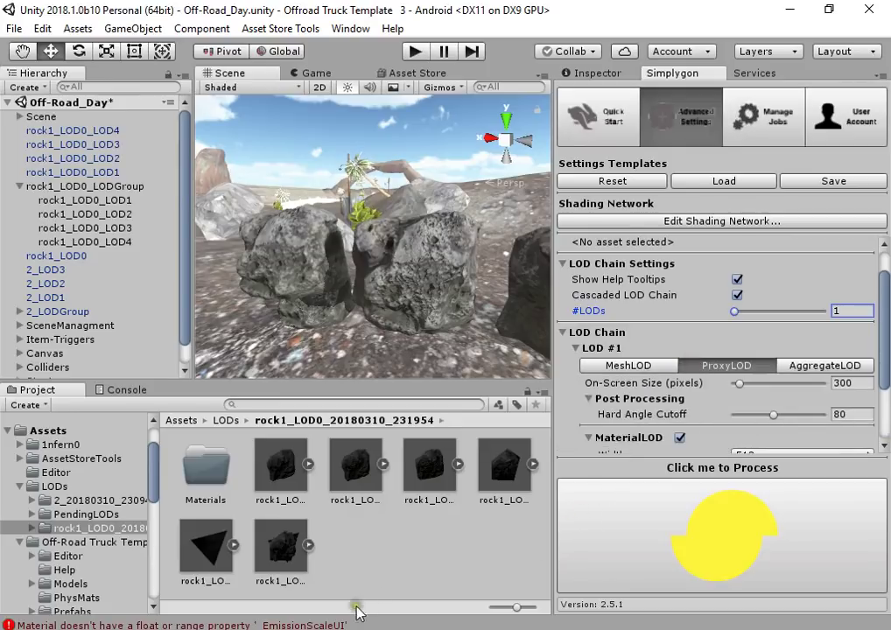
pyautogui.hotkey('ctrl', 'shift', 'Escape')
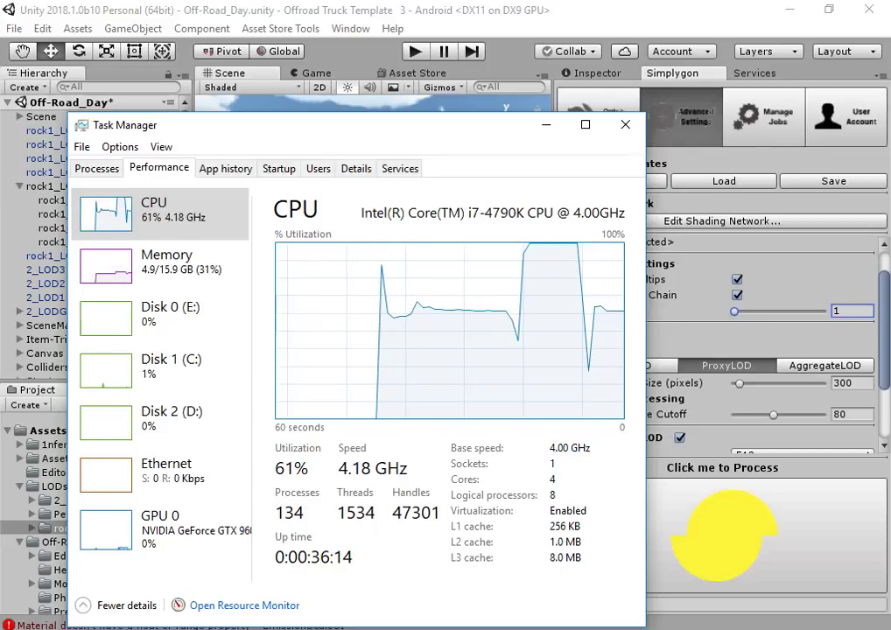
# Return to Unity and watch the Simplygon job list until both rock1_LOD0 jobs read Completed
pyautogui.click(712, 267)
pyautogui.click(768, 123)
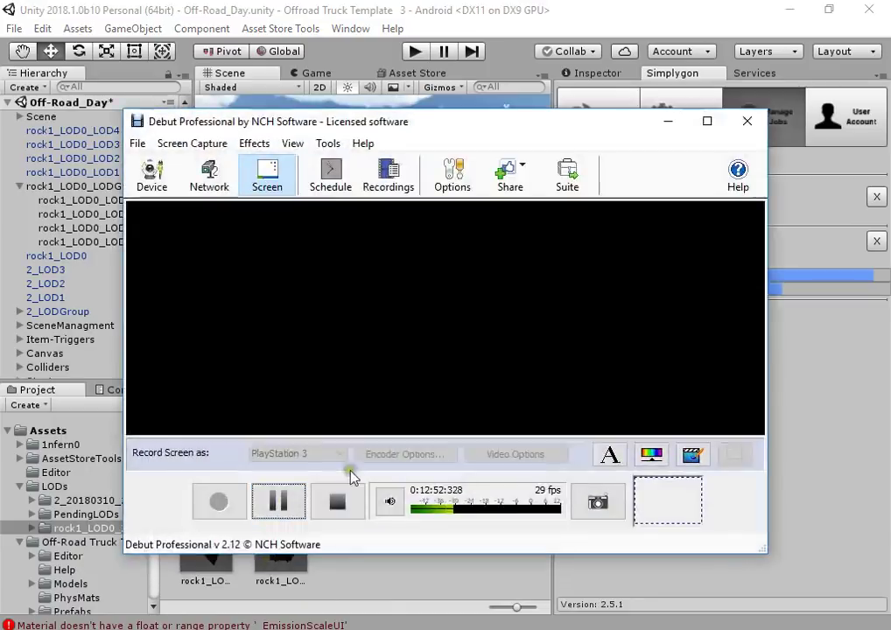
pyautogui.click(280, 497)
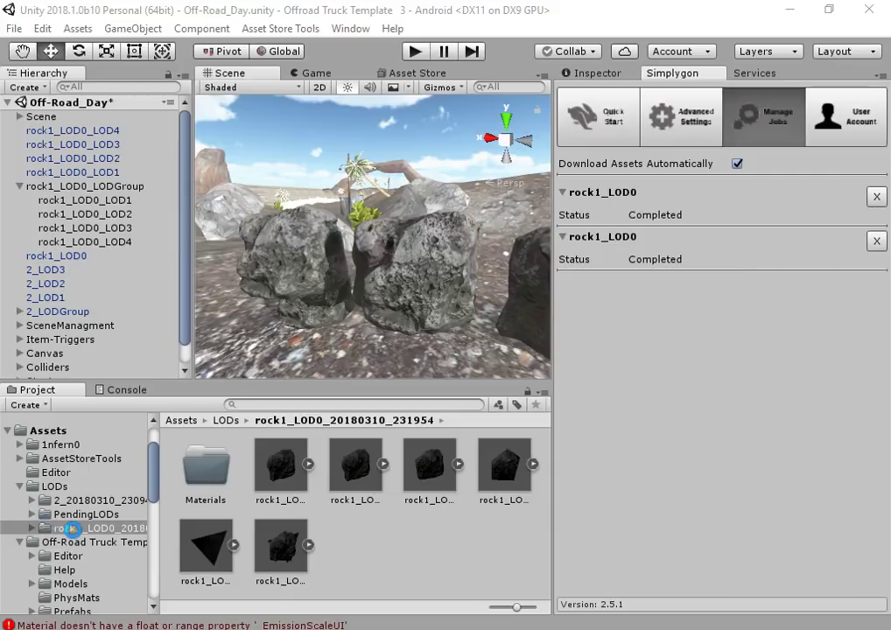
# Place the reduced rock prefab from the rock1_LOD0_20180310_232536 folder and switch to Shaded Wireframe
pyautogui.click(70, 542)
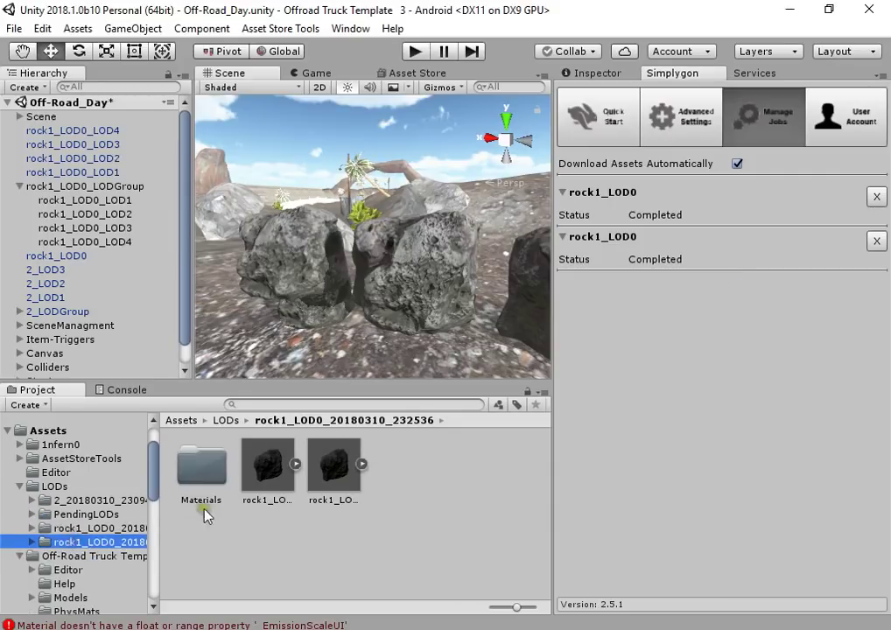
pyautogui.click(280, 463)
pyautogui.moveTo(280, 462)
pyautogui.mouseDown()
pyautogui.moveTo(239, 350)
pyautogui.moveTo(223, 332)
pyautogui.moveTo(450, 227)
pyautogui.moveTo(352, 223)
pyautogui.moveTo(258, 135)
pyautogui.mouseUp()
pyautogui.click(210, 88)
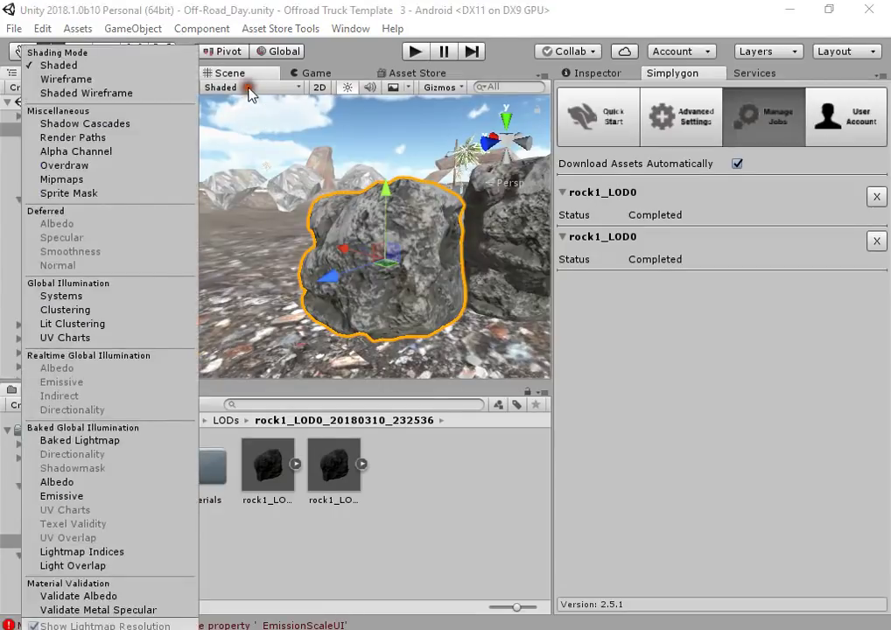
pyautogui.click(124, 96)
pyautogui.scroll(5, 377, 281)
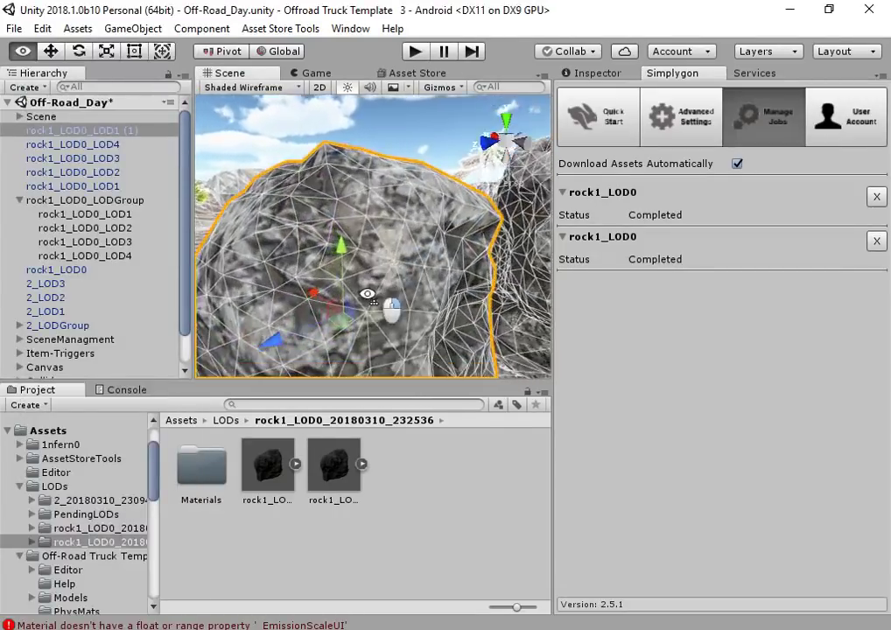
# Open the SimplygonMaterial_LOD1 albedo texture DiffuseMap in Photoshop
pyautogui.click(596, 74)
pyautogui.keyDown('alt'); pyautogui.moveTo(350, 288); pyautogui.dragTo(429, 234); pyautogui.keyUp('alt')
pyautogui.click(619, 435)
pyautogui.click(571, 493)
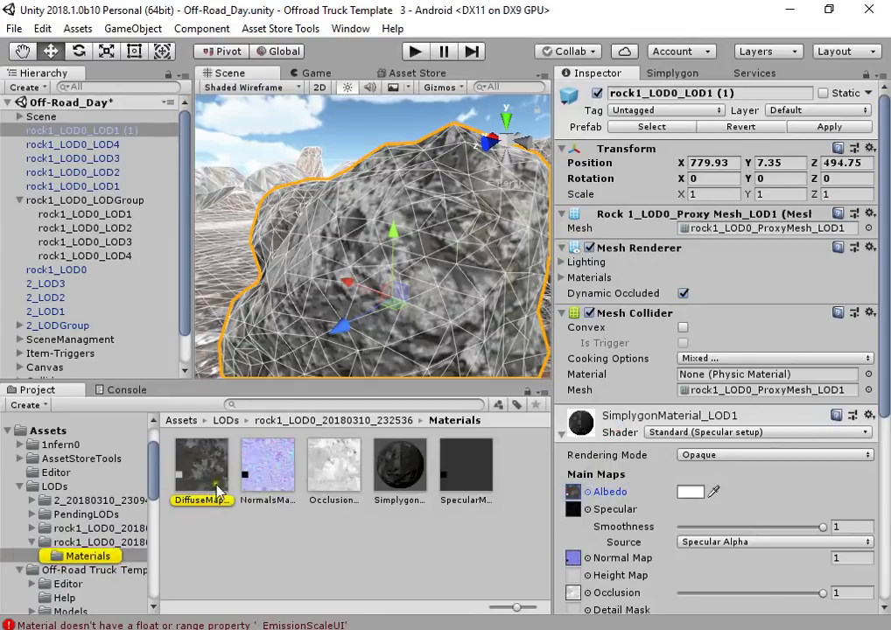
pyautogui.doubleClick(217, 493)
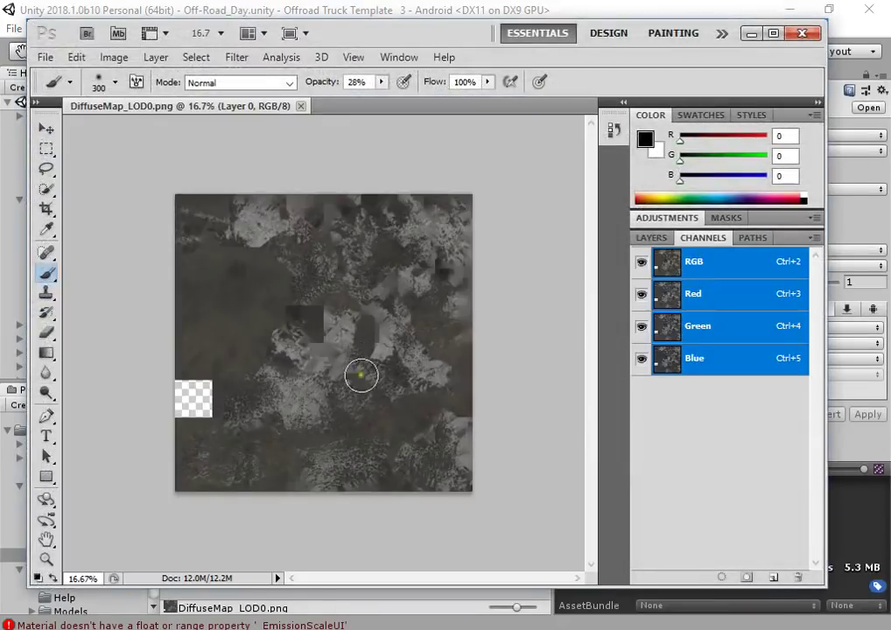
# Open the proxy rock's NormalsMap and the original rock1_Albedo texture in Photoshop
pyautogui.click(843, 436)
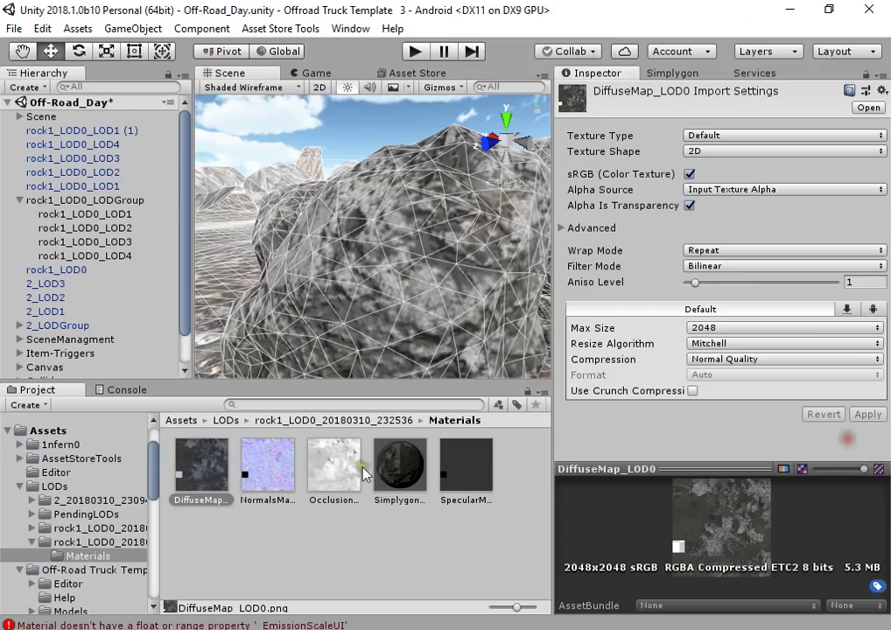
pyautogui.doubleClick(260, 469)
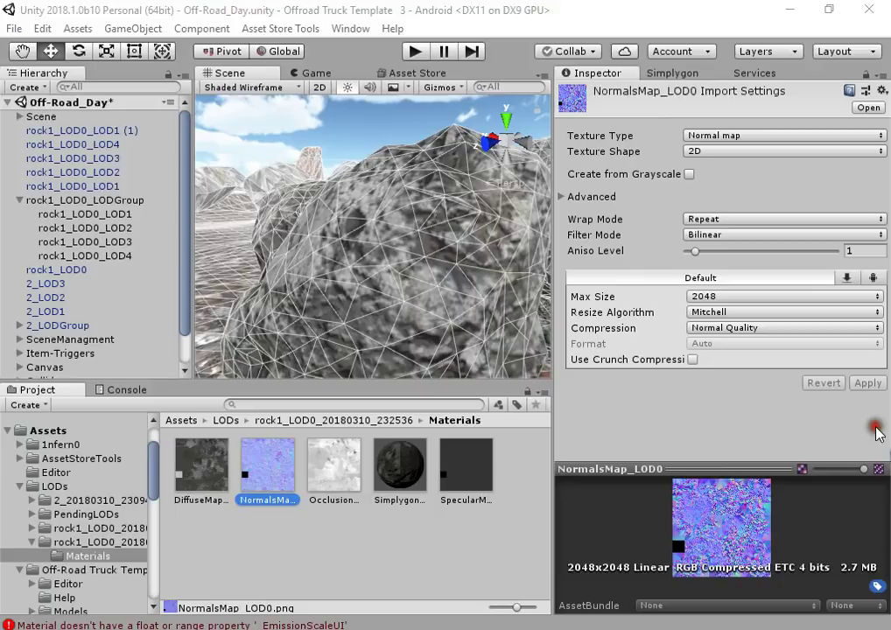
pyautogui.click(877, 428)
pyautogui.scroll(-3, 414, 264)
pyautogui.click(414, 264)
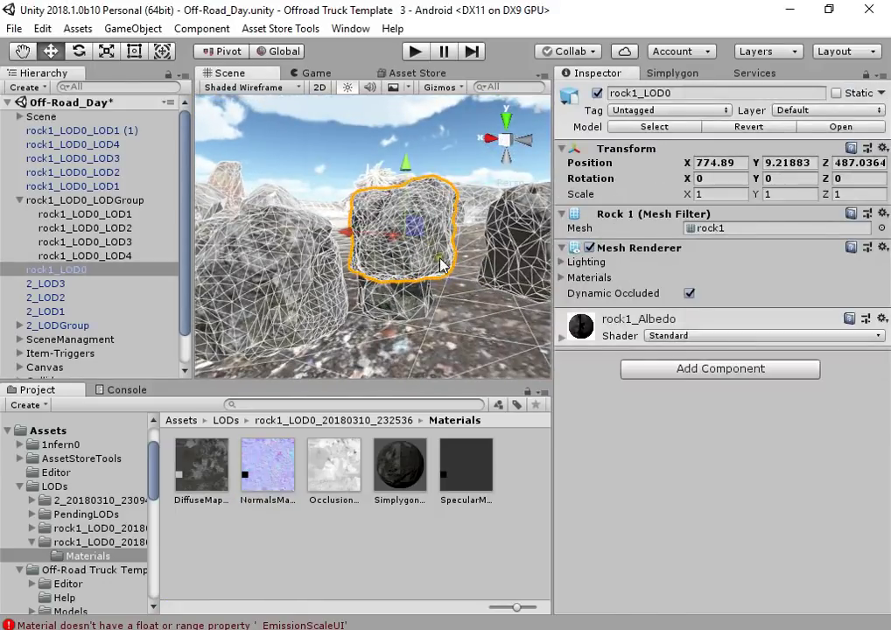
pyautogui.doubleClick(578, 397)
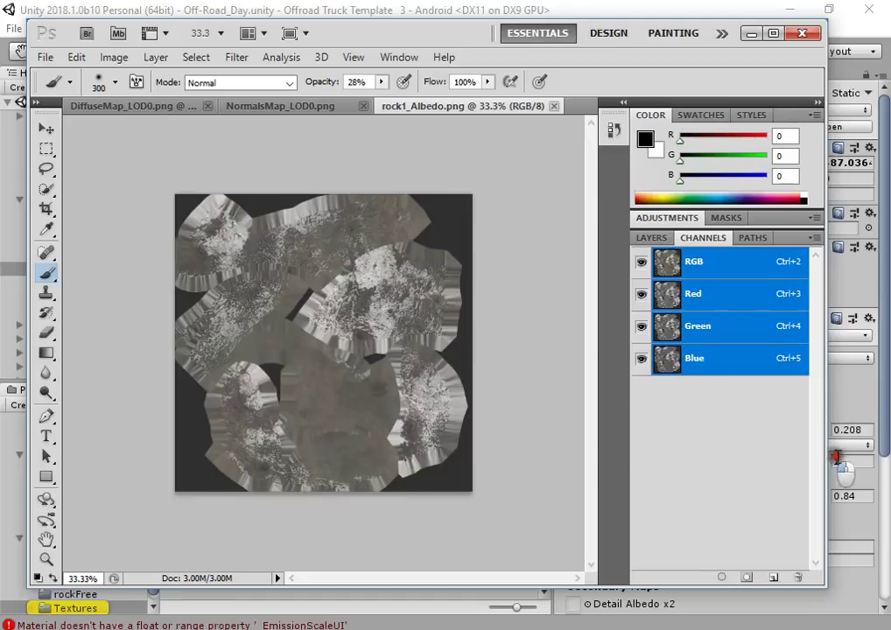
# Bring DiffuseMap_LOD0 back up in Photoshop, zoom into it, then return to Unity
pyautogui.hotkey('alt', 'Tab')
pyautogui.click(268, 299)
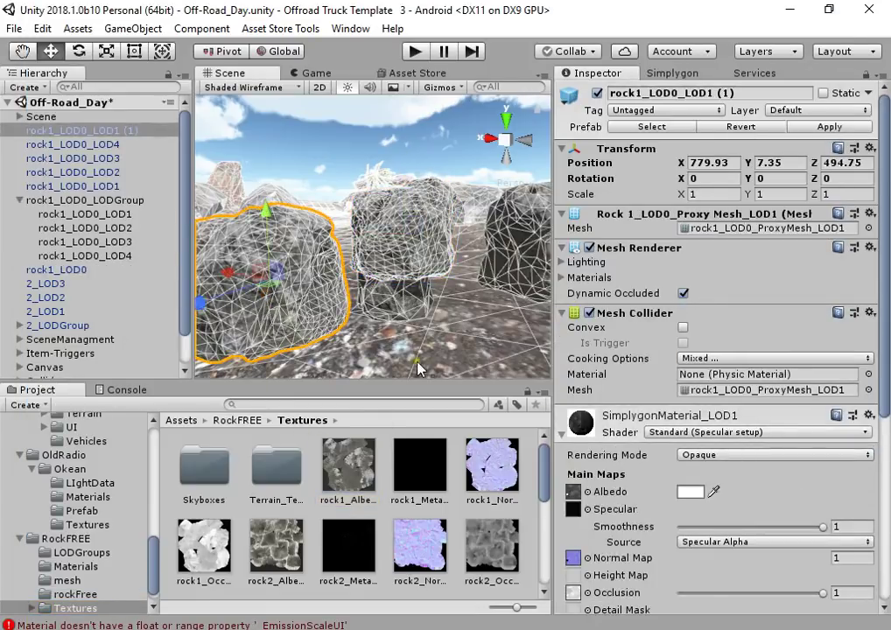
pyautogui.doubleClick(574, 493)
pyautogui.keyDown('alt'); pyautogui.scroll(4, 320, 407); pyautogui.keyUp('alt')
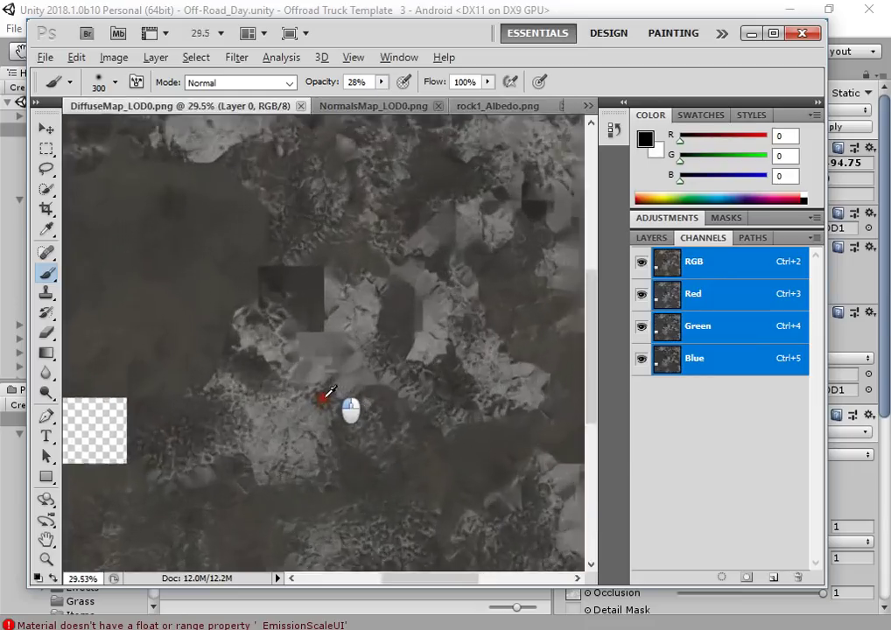
pyautogui.keyDown('alt'); pyautogui.scroll(-4, 292, 480); pyautogui.keyUp('alt')
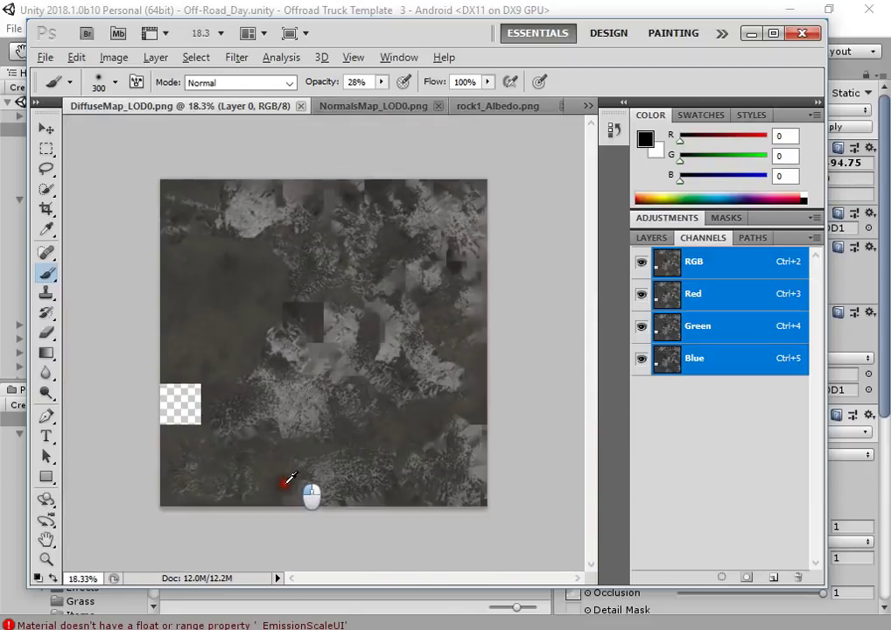
pyautogui.keyDown('alt'); pyautogui.scroll(3, 282, 471); pyautogui.keyUp('alt')
pyautogui.keyDown('alt'); pyautogui.scroll(2, 278, 473); pyautogui.keyUp('alt')
pyautogui.keyDown('alt'); pyautogui.scroll(-3, 279, 468); pyautogui.keyUp('alt')
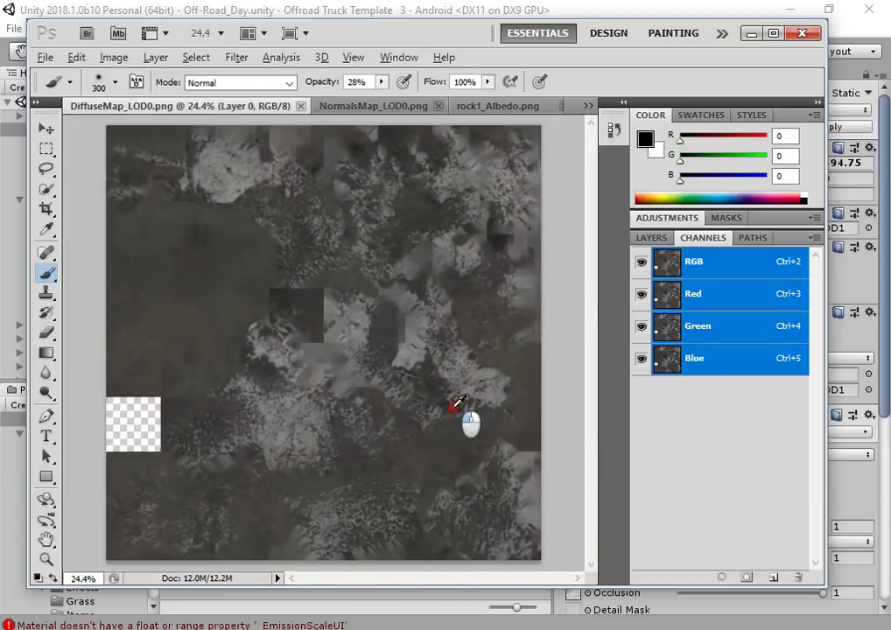
pyautogui.hotkey('alt', 'Tab')
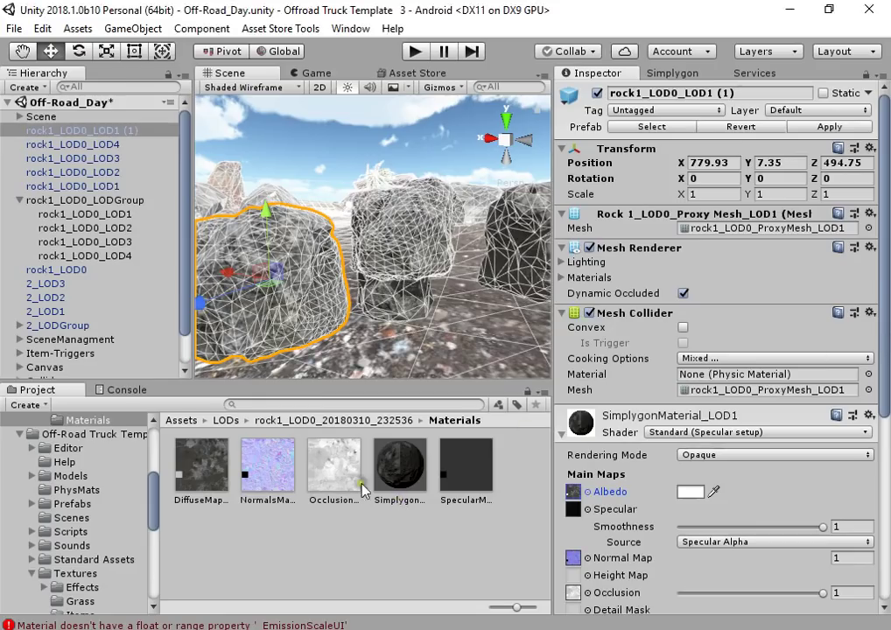
# Frame the proxy rock and compare its material with the original rock's
pyautogui.scroll(-3, 604, 392)
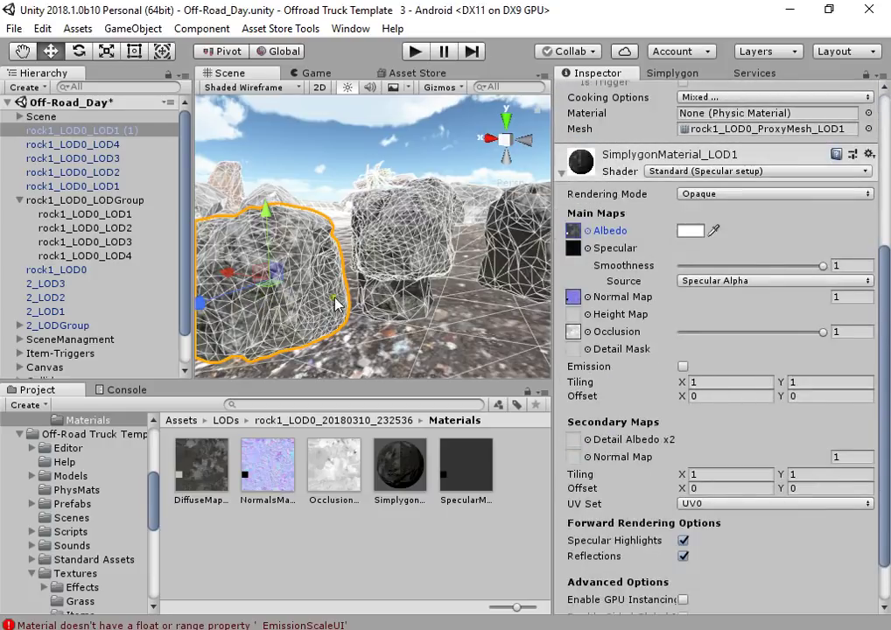
pyautogui.press('f')
pyautogui.click(416, 229)
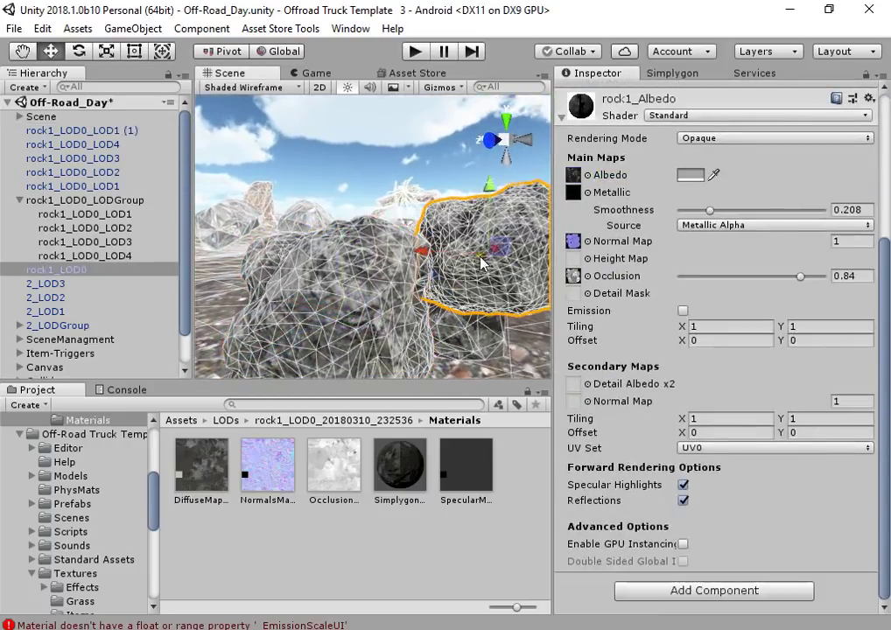
pyautogui.click(341, 310)
pyautogui.click(442, 295)
pyautogui.click(331, 313)
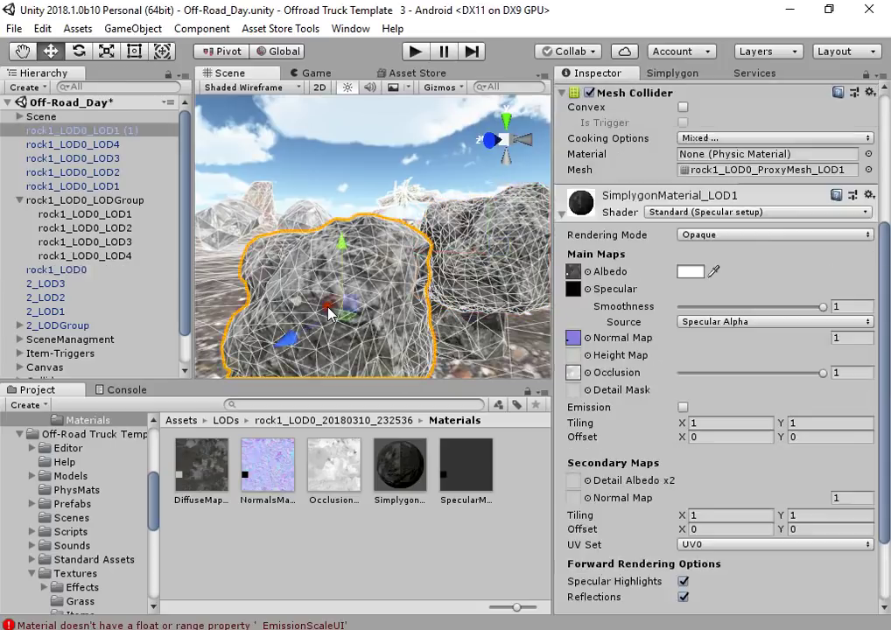
# Test lowering the proxy rock's Occlusion strength, restore it to 1, and view Simplygon's job list
pyautogui.moveTo(720, 375); pyautogui.dragTo(831, 372)
pyautogui.scroll(3, 413, 277)
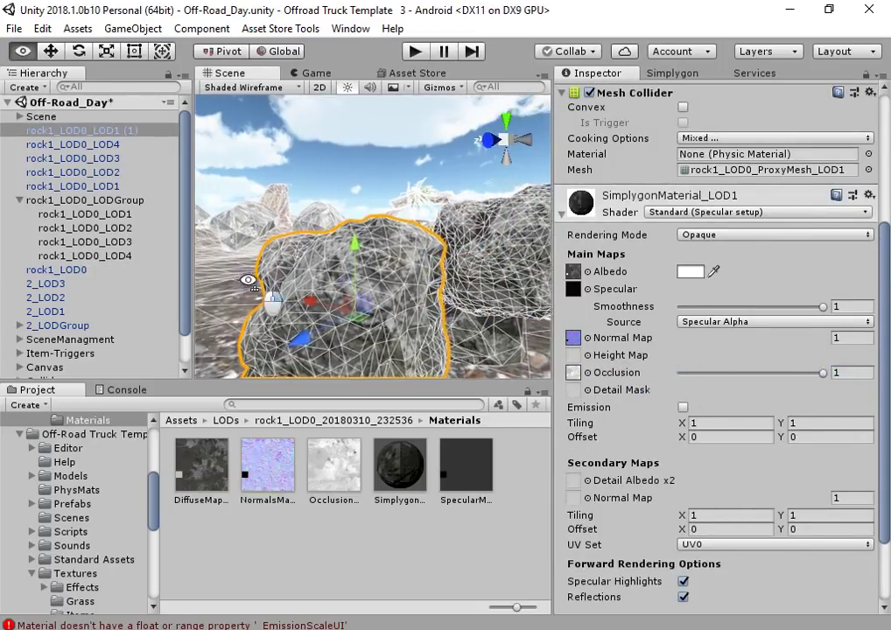
pyautogui.keyDown('alt'); pyautogui.moveTo(413, 276); pyautogui.dragTo(501, 318); pyautogui.keyUp('alt')
pyautogui.moveTo(823, 373); pyautogui.dragTo(855, 371)
pyautogui.keyDown('alt'); pyautogui.moveTo(473, 298); pyautogui.dragTo(423, 289); pyautogui.keyUp('alt')
pyautogui.scroll(-2, 423, 289)
pyautogui.click(691, 73)
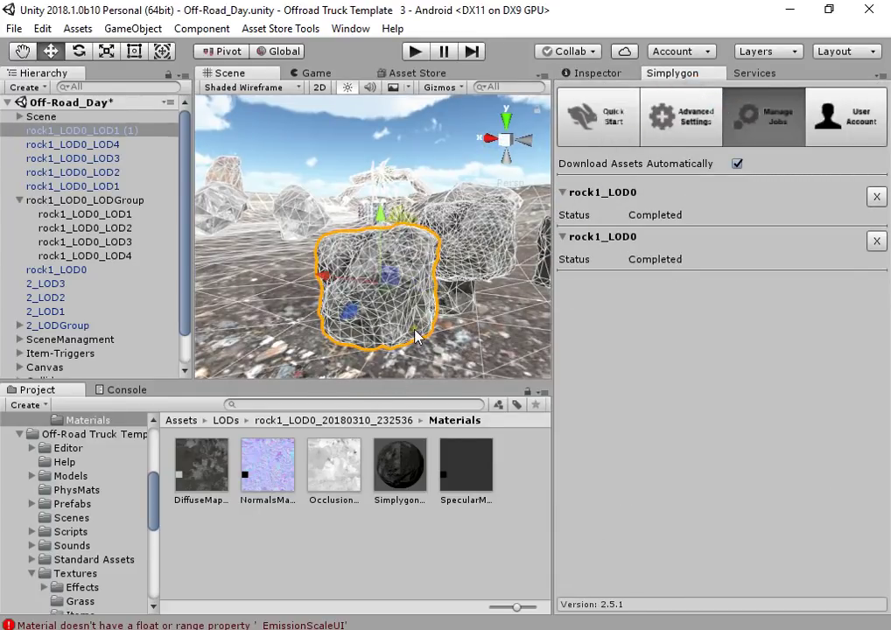
pyautogui.press('super')
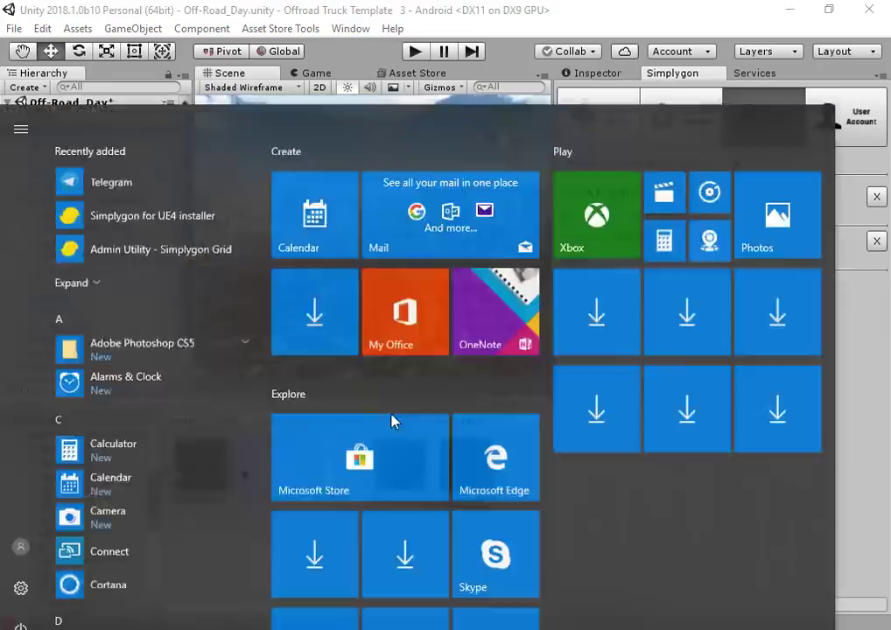
# Launch Paint and write the note 'Proxy Mode = for Too high poly models with millions poly gons'
pyautogui.write('pain')
pyautogui.press('Return')
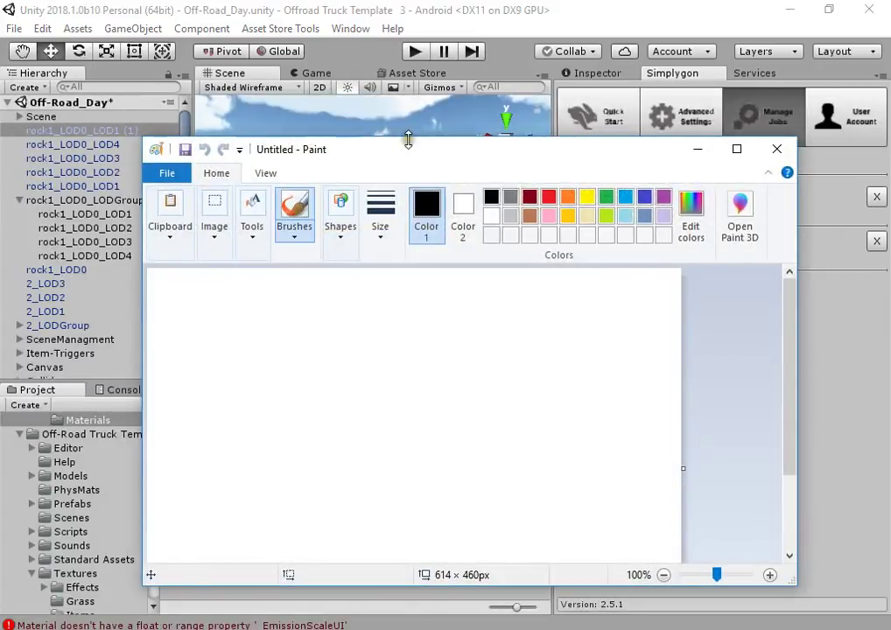
pyautogui.doubleClick(403, 147)
pyautogui.click(250, 63)
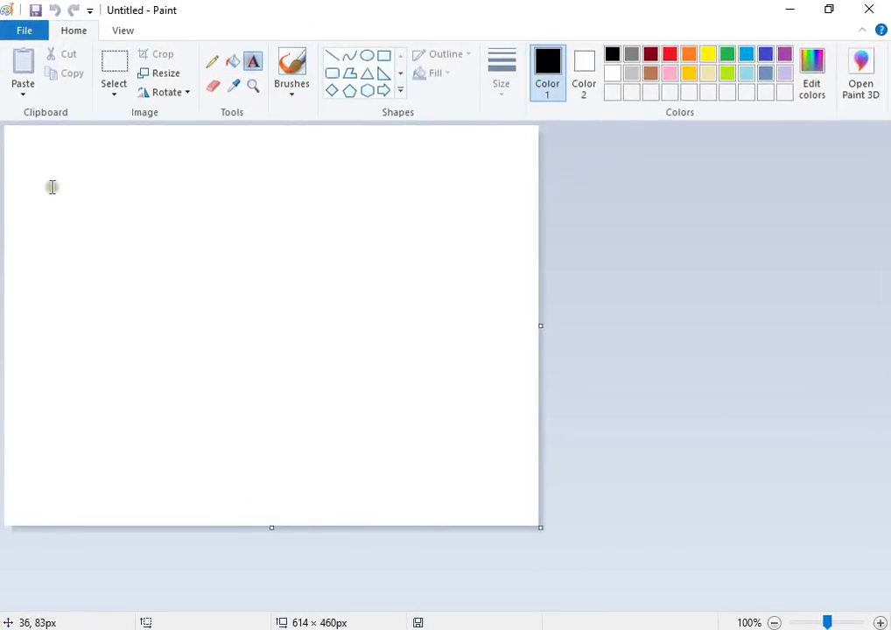
pyautogui.click(23, 198)
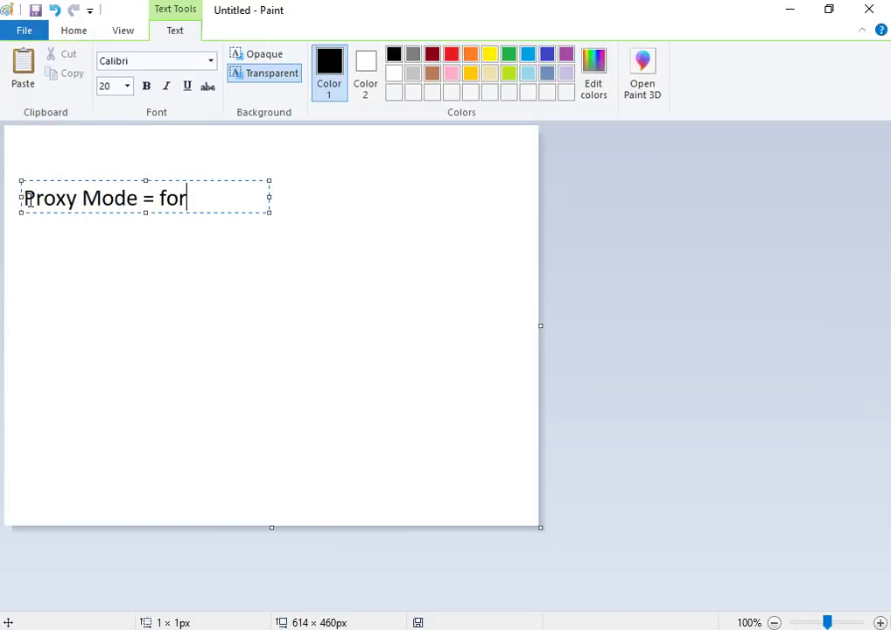
pyautogui.write('high poly models with')
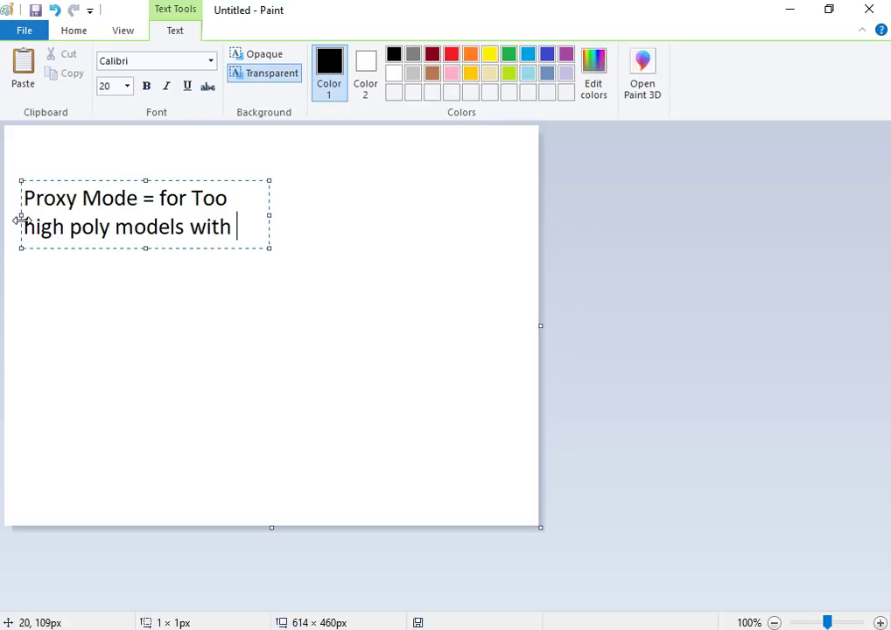
pyautogui.write('illions poly  gons')
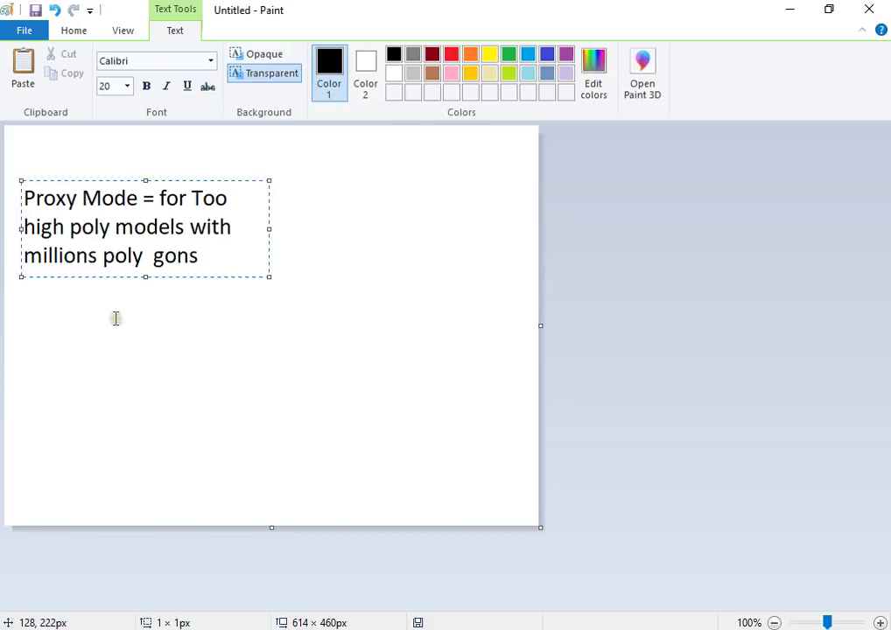
pyautogui.click(115, 318)
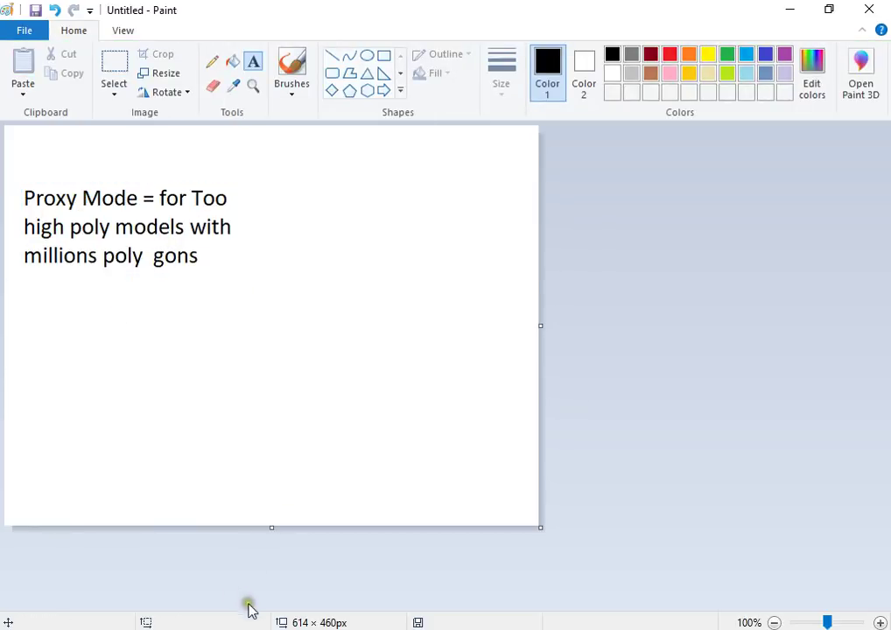
pyautogui.click(233, 569)
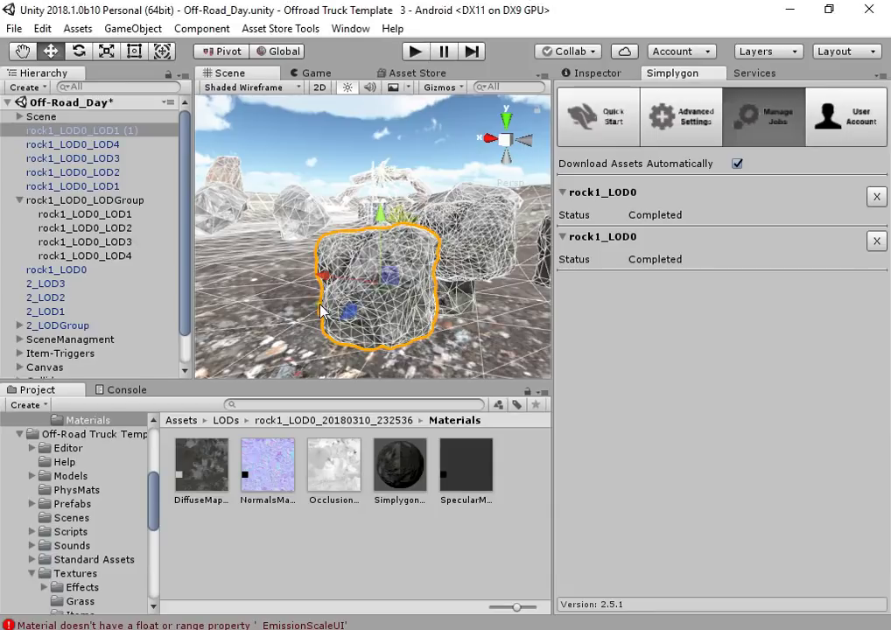
# Review Simplygon's Quick Start LOD chain settings and the job list for the rocks
pyautogui.scroll(5, 367, 252)
pyautogui.scroll(-5, 368, 252)
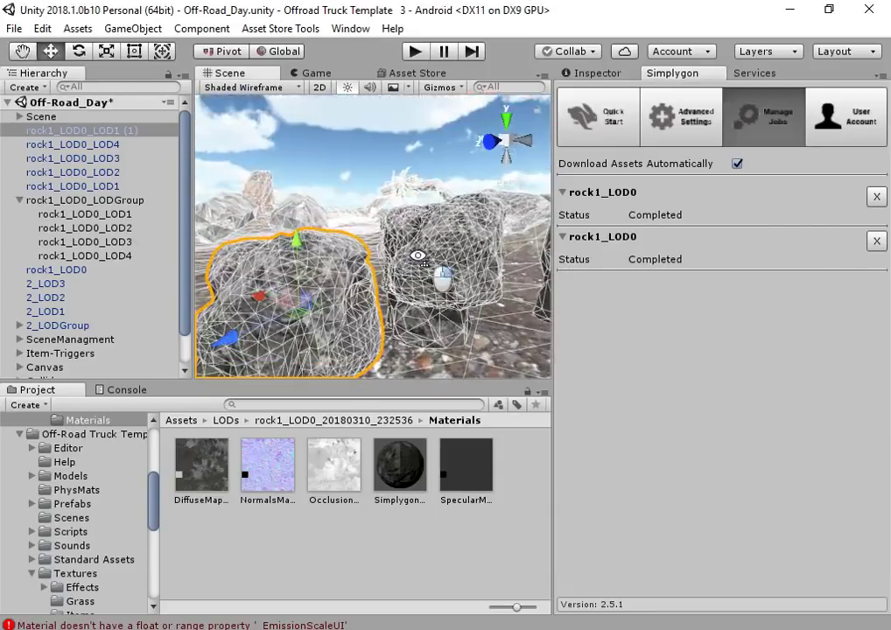
pyautogui.click(424, 313)
pyautogui.keyDown('alt'); pyautogui.moveTo(424, 313); pyautogui.dragTo(289, 287); pyautogui.keyUp('alt')
pyautogui.click(604, 127)
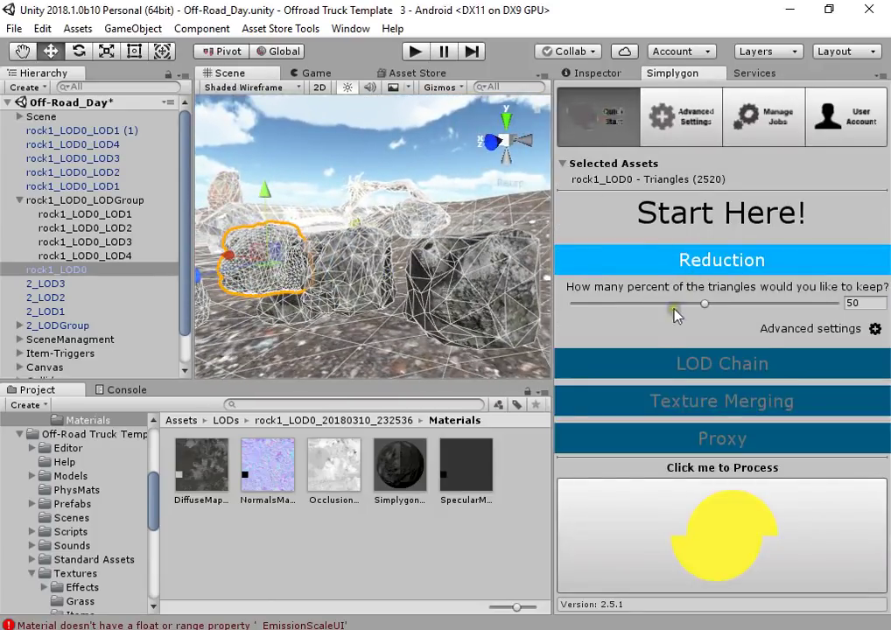
pyautogui.click(728, 364)
pyautogui.keyDown('alt'); pyautogui.moveTo(389, 274); pyautogui.dragTo(390, 278); pyautogui.keyUp('alt')
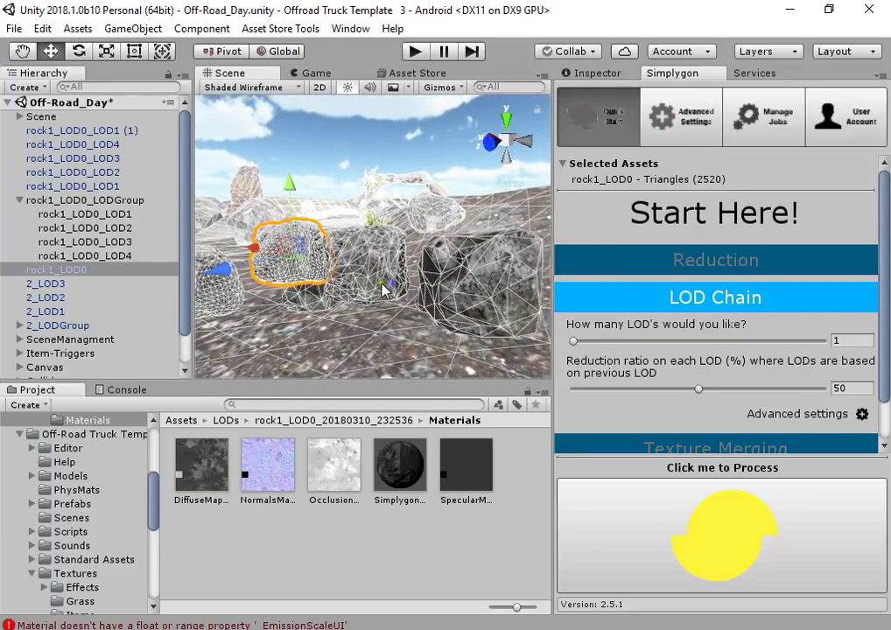
pyautogui.click(377, 256)
pyautogui.click(761, 116)
# Drop another copy of the rock1_LOD0_LOD1 prefab into the scene and frame it
pyautogui.click(593, 74)
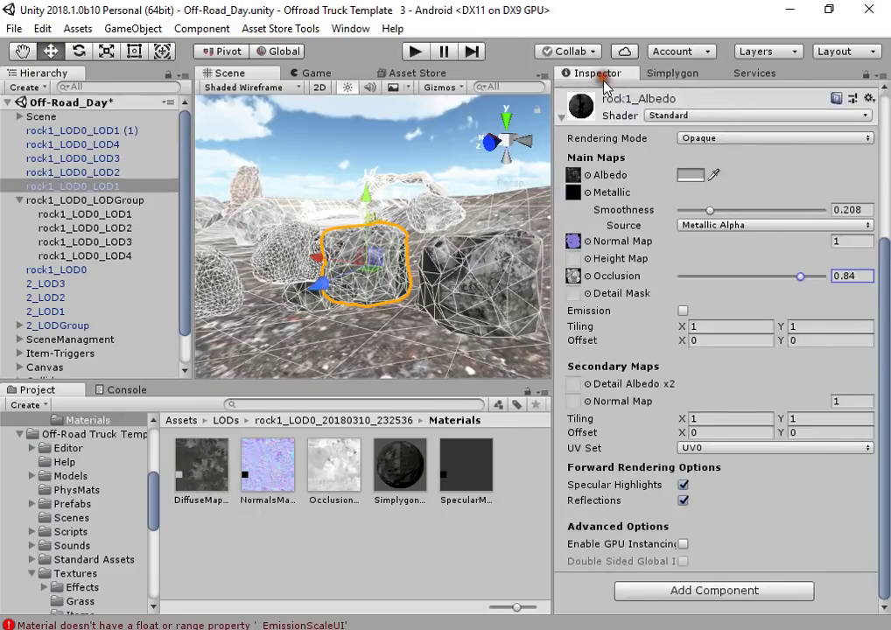
pyautogui.click(701, 230)
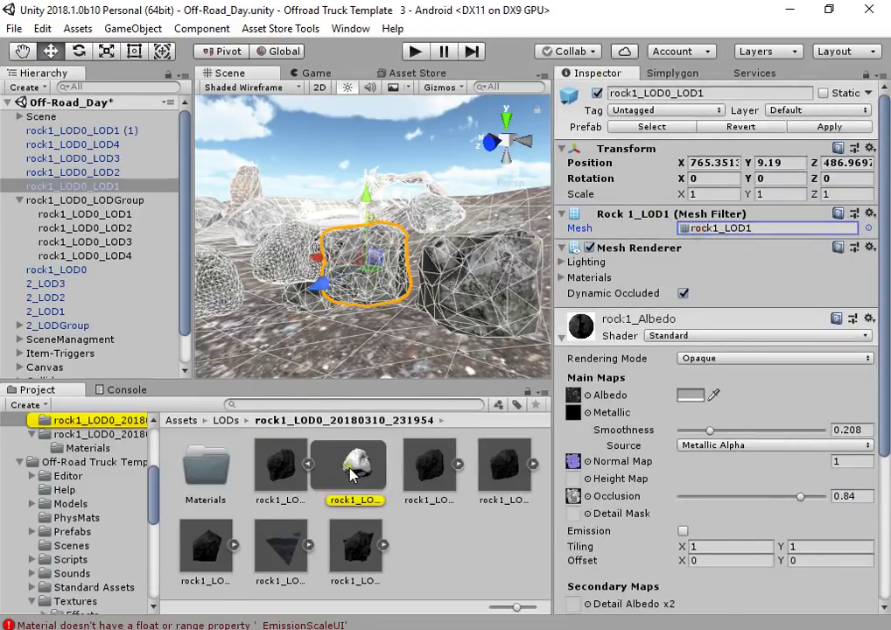
pyautogui.click(350, 473)
pyautogui.click(282, 473)
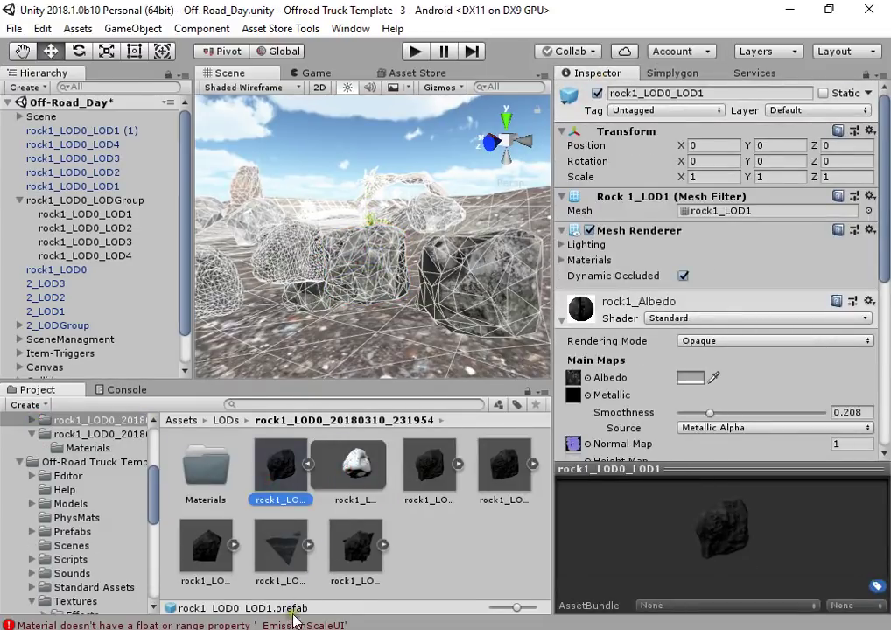
pyautogui.moveTo(284, 480); pyautogui.dragTo(259, 346)
pyautogui.press('f')
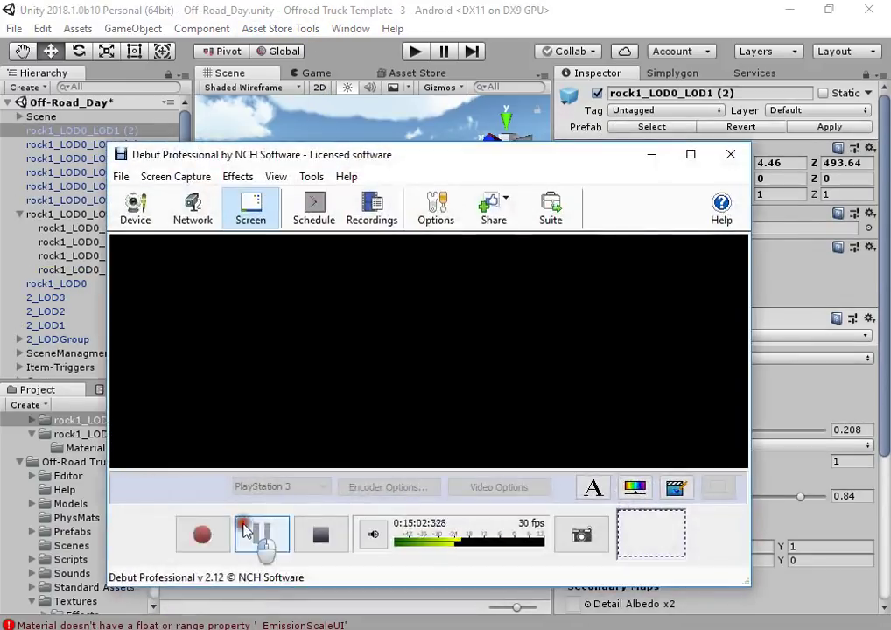
# Import all contents of the OBJ Mesh IO unity package
pyautogui.click(254, 534)
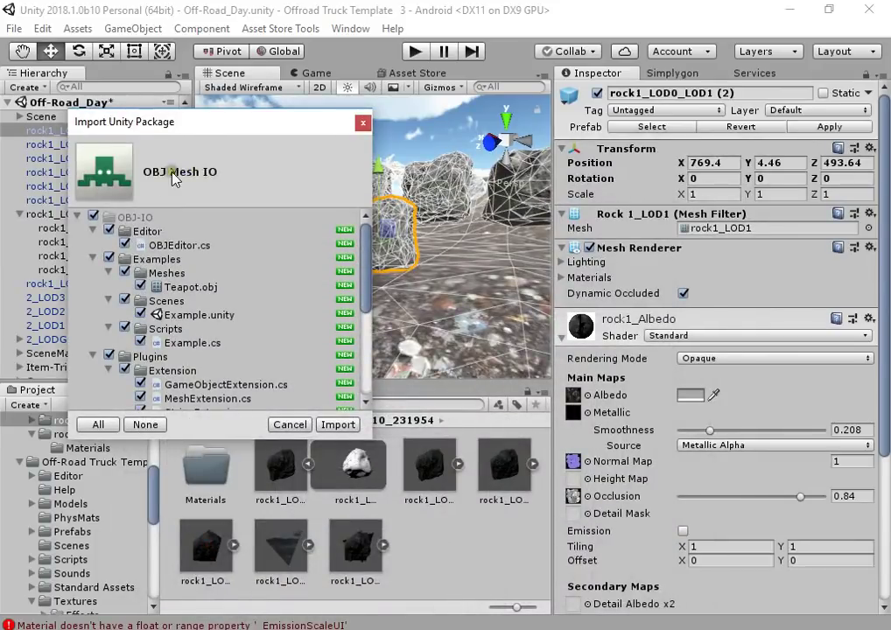
pyautogui.click(338, 425)
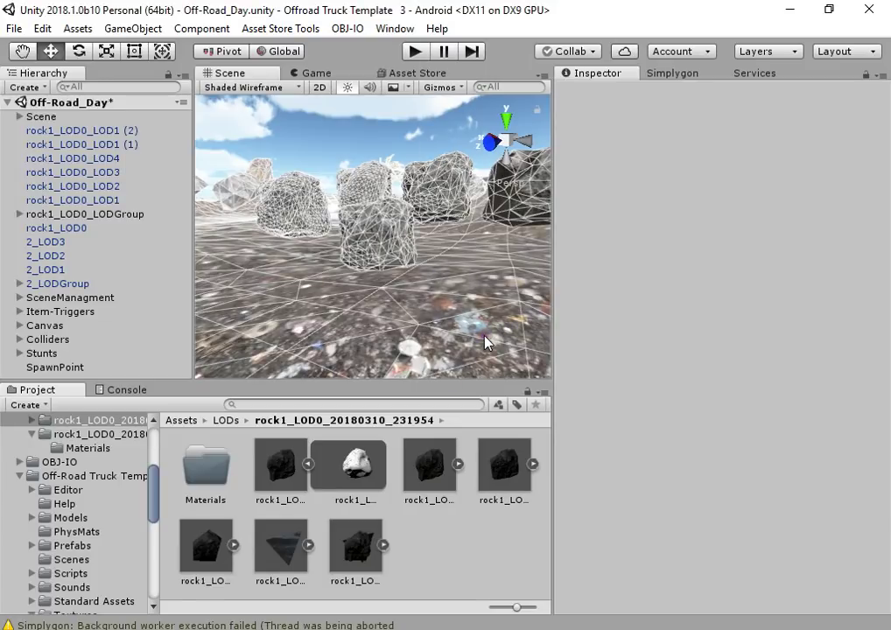
# Open the OBJ Mesh Exporter and assign rock1_LOD0_LOD1 (2) as its MeshFilter
pyautogui.scroll(-5, 387, 272)
pyautogui.click(382, 261)
pyautogui.scroll(2, 382, 261)
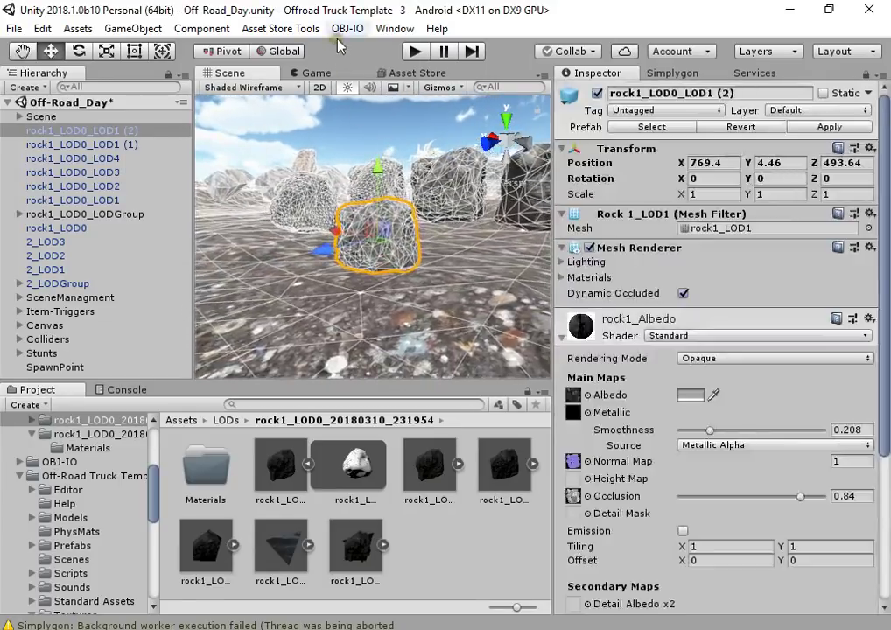
pyautogui.click(394, 28)
pyautogui.click(361, 50)
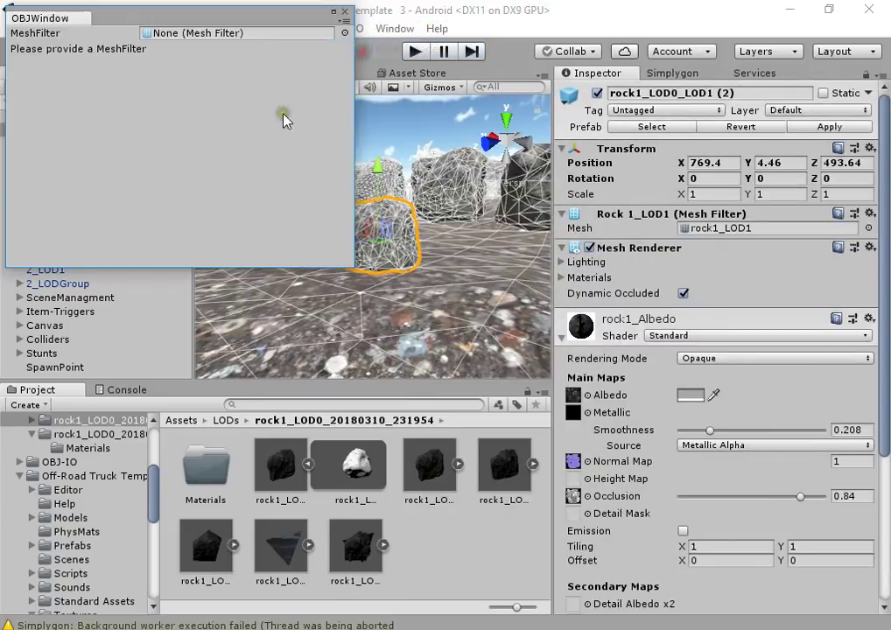
pyautogui.moveTo(40, 18); pyautogui.dragTo(272, 122)
pyautogui.moveTo(181, 131); pyautogui.dragTo(431, 140)
# Export the rock as an OBJ to the Desktop and drag that file into the Project panel
pyautogui.click(459, 157)
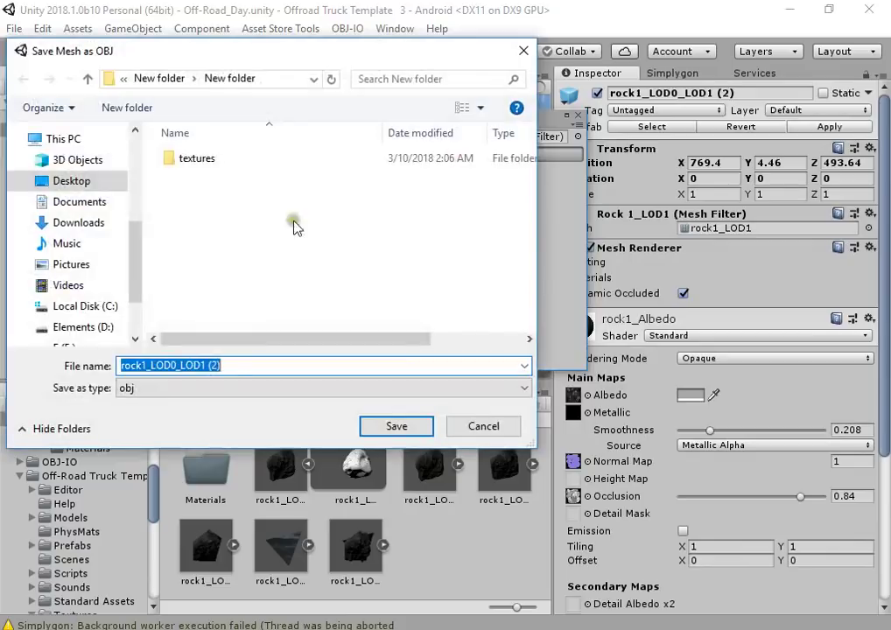
pyautogui.click(74, 180)
pyautogui.click(387, 429)
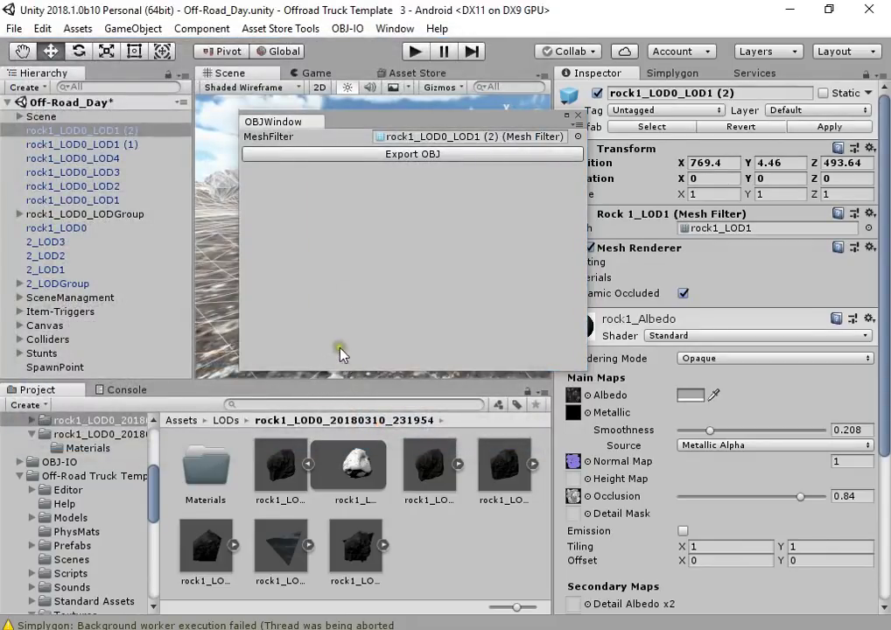
pyautogui.press('super+d')
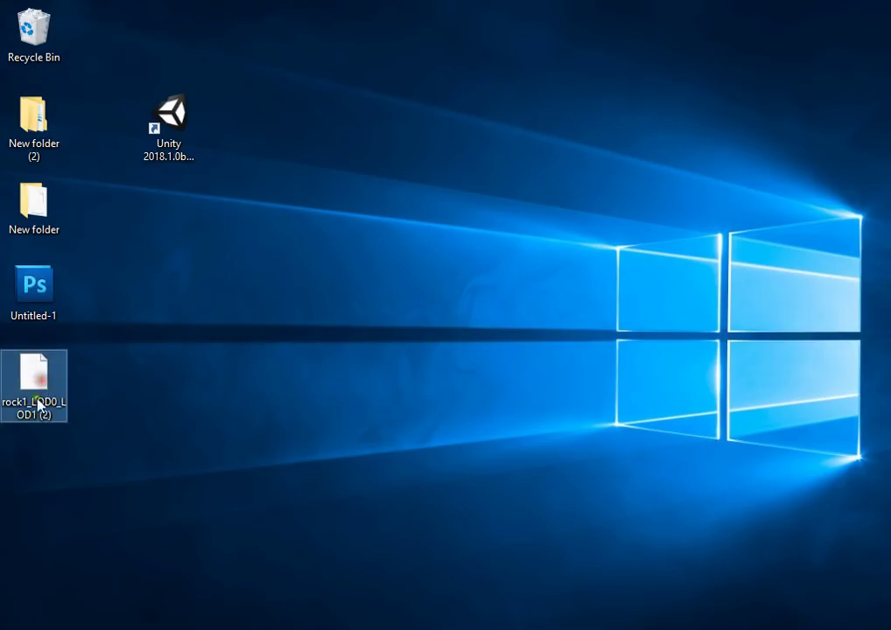
pyautogui.moveTo(24, 402); pyautogui.dragTo(438, 565)
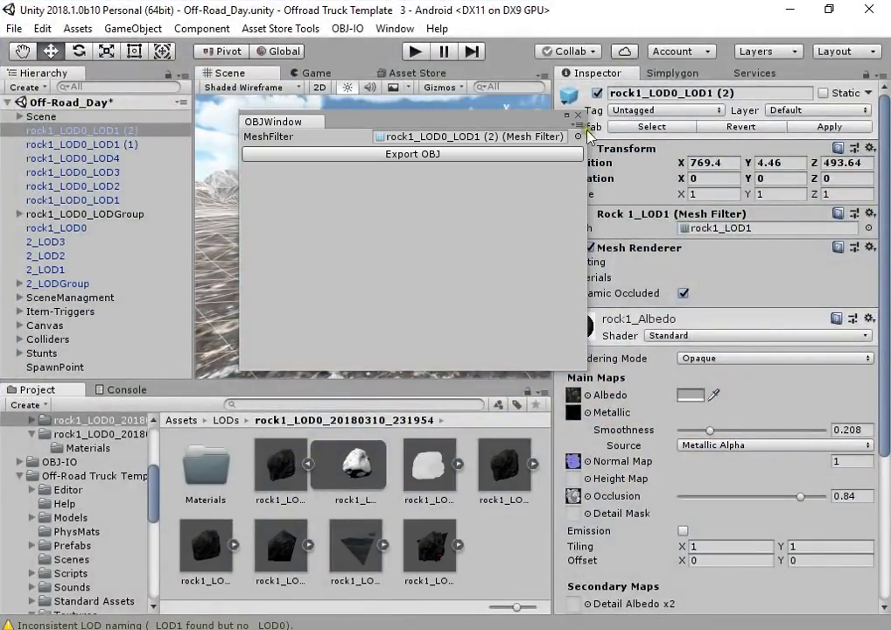
# Place the imported OBJ rock in the scene, give it the rock1_Albedo material, and raise it slightly
pyautogui.click(578, 115)
pyautogui.moveTo(427, 464); pyautogui.dragTo(325, 229)
pyautogui.click(377, 232)
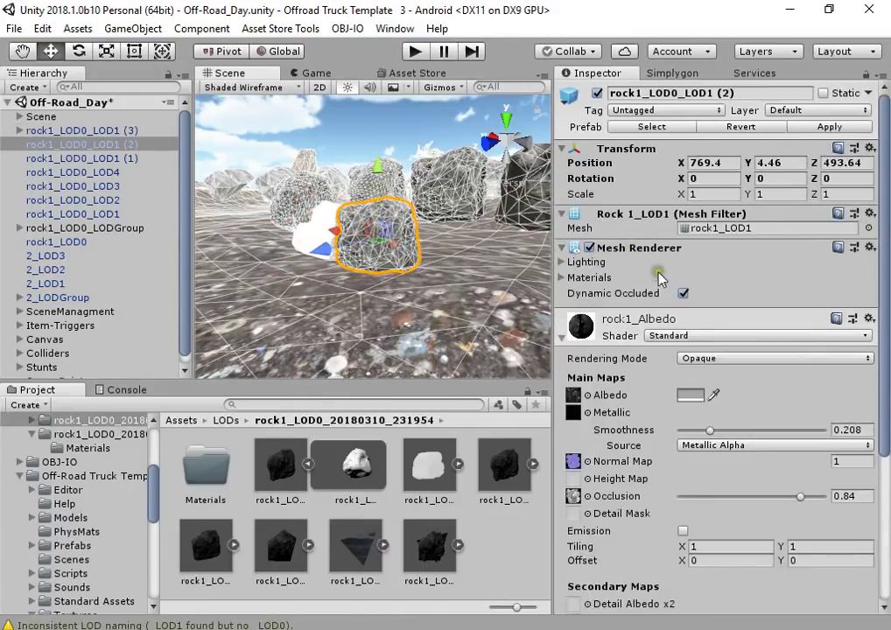
pyautogui.click(565, 278)
pyautogui.click(701, 309)
pyautogui.moveTo(280, 464); pyautogui.dragTo(311, 225)
pyautogui.moveTo(280, 473); pyautogui.dragTo(482, 256)
pyautogui.click(315, 237)
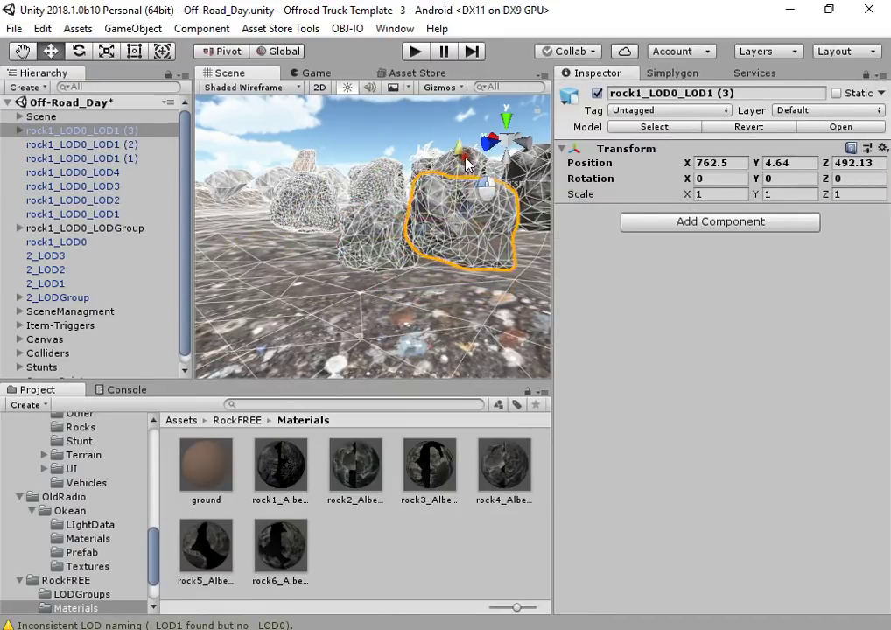
pyautogui.moveTo(482, 255); pyautogui.dragTo(288, 137, button='right')
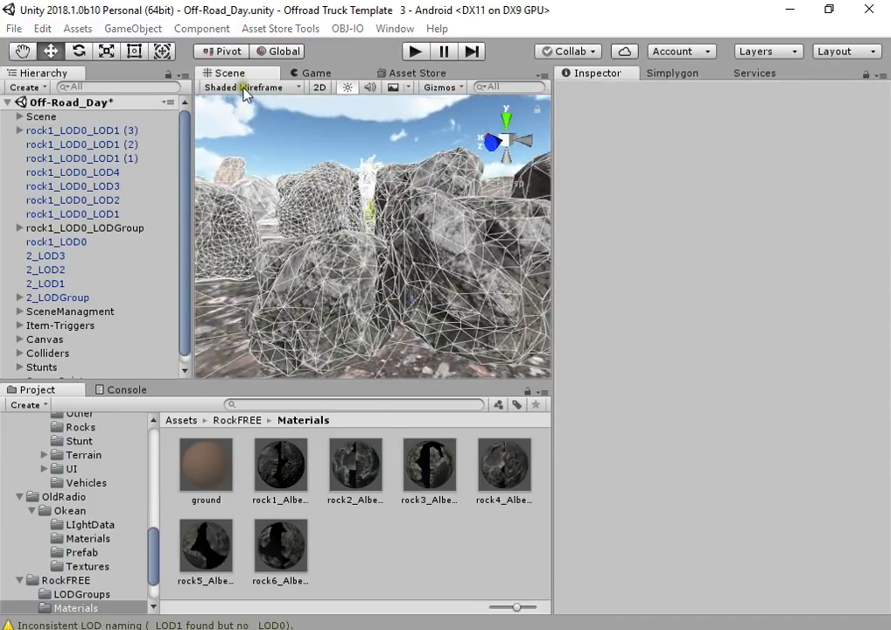
# Switch to Shaded view and apply Generate Lightmap UVs in the OBJ model's import settings
pyautogui.click(251, 87)
pyautogui.click(138, 64)
pyautogui.click(345, 215)
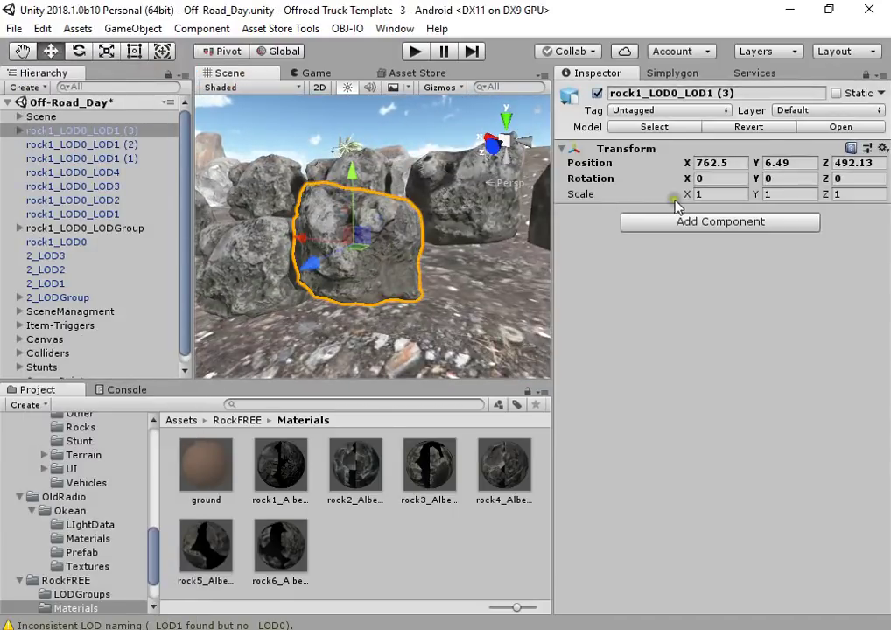
pyautogui.click(423, 267)
pyautogui.click(712, 232)
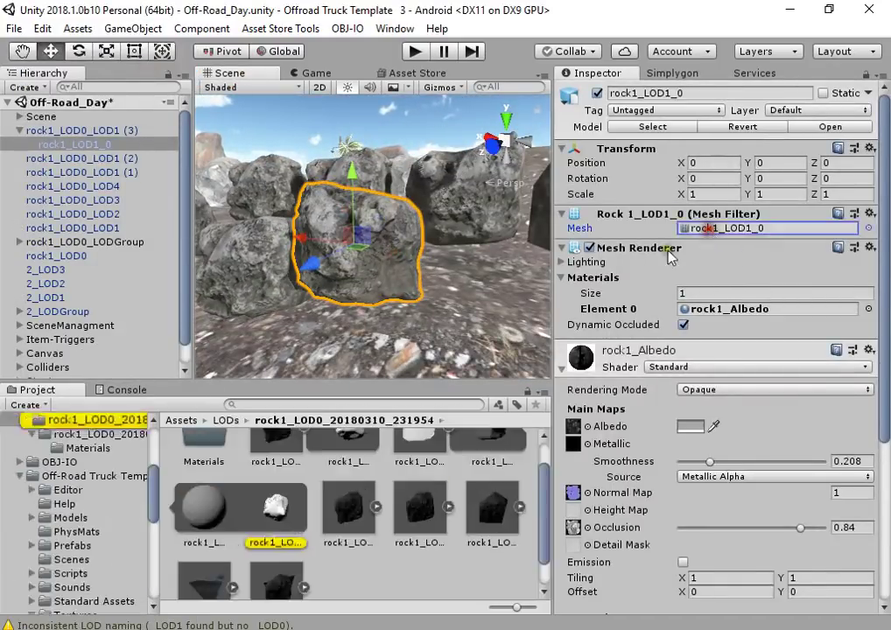
pyautogui.click(434, 474)
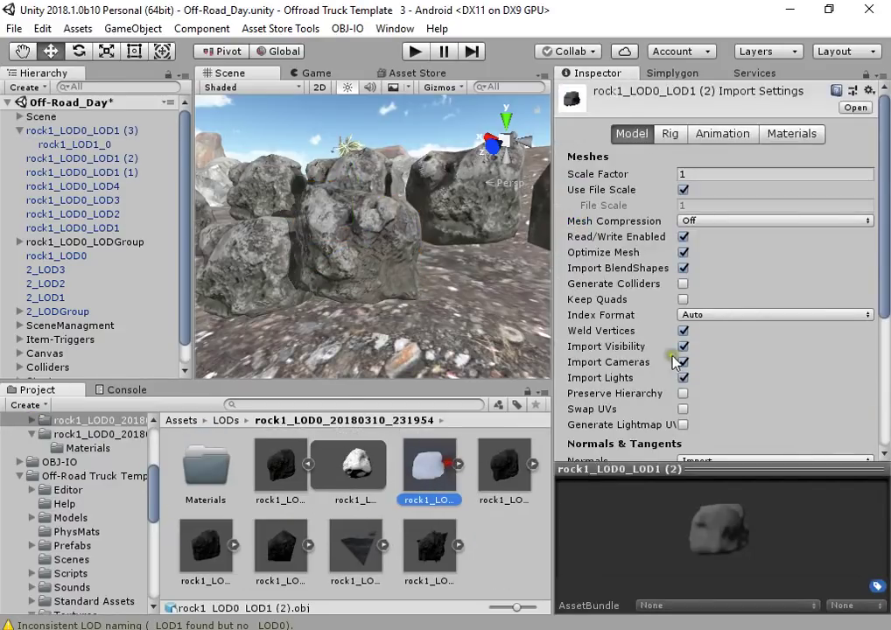
pyautogui.scroll(-3, 678, 351)
pyautogui.click(683, 268)
pyautogui.click(521, 520)
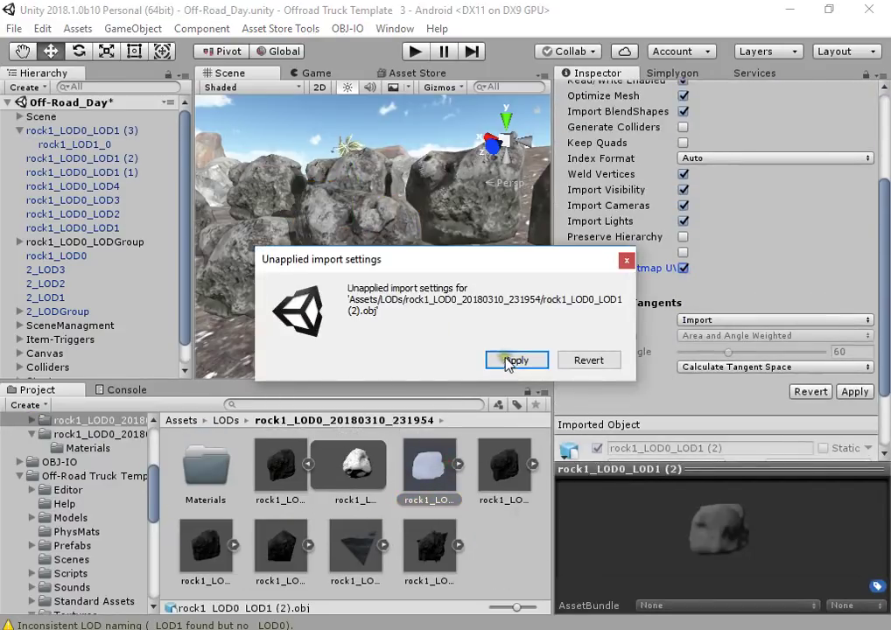
pyautogui.click(517, 360)
# Frame the OBJ rock, nudge it within the rock cluster, and view the textured rocks fully shaded
pyautogui.click(365, 249)
pyautogui.press('f')
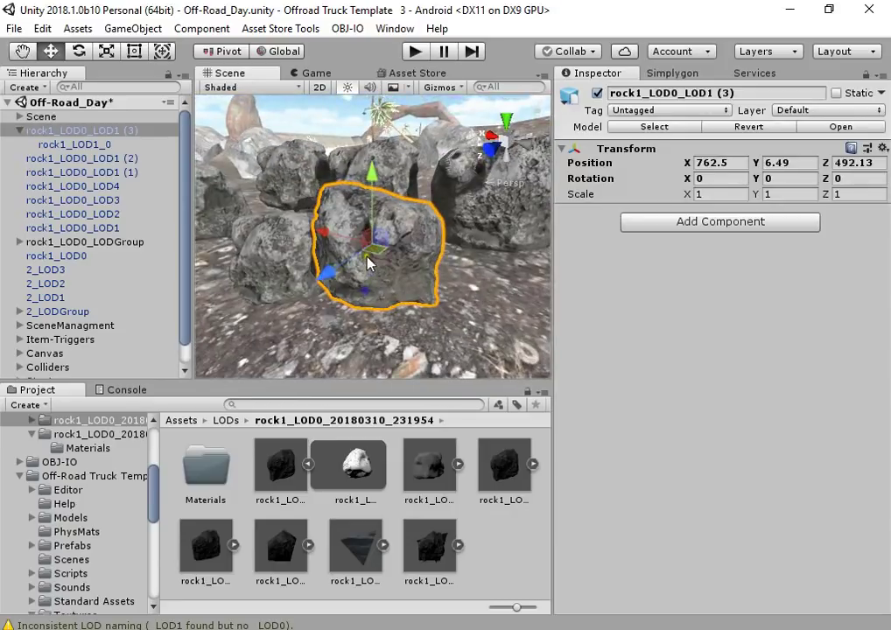
pyautogui.moveTo(368, 259); pyautogui.dragTo(382, 259)
pyautogui.click(220, 87)
pyautogui.click(140, 89)
pyautogui.click(224, 88)
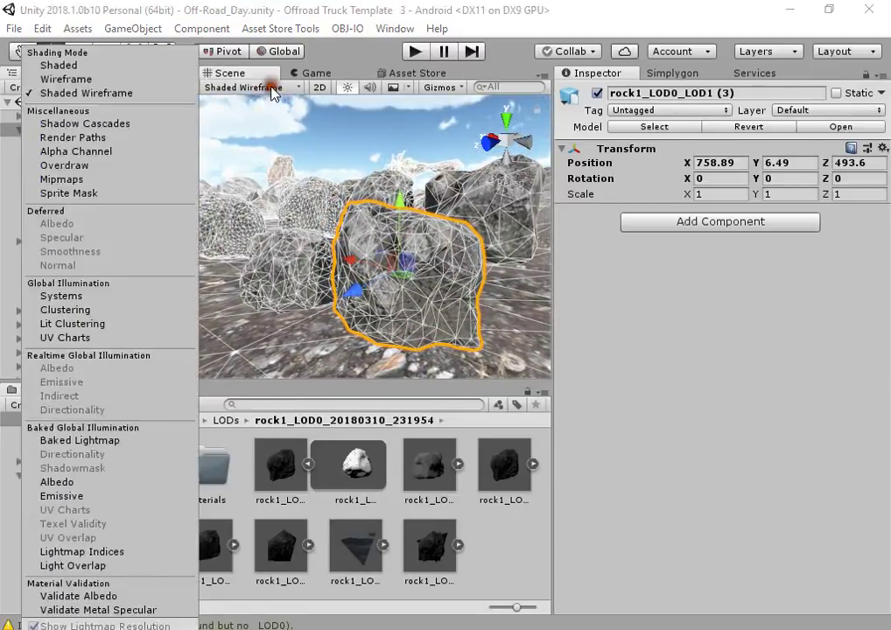
pyautogui.click(136, 66)
pyautogui.click(273, 101)
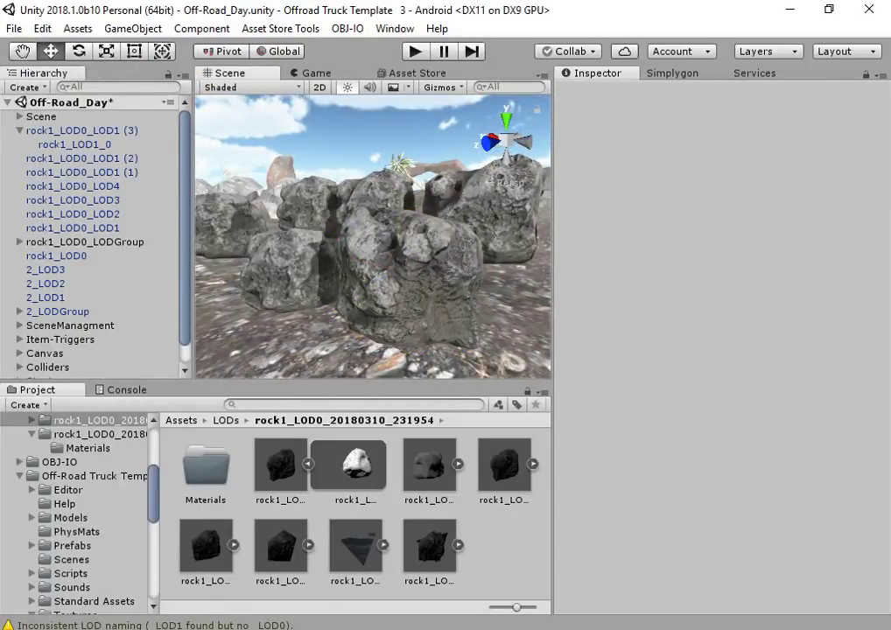
pyautogui.keyDown('alt'); pyautogui.moveTo(308, 309); pyautogui.dragTo(464, 302); pyautogui.keyUp('alt')
pyautogui.hotkey('ctrl', 'F10')
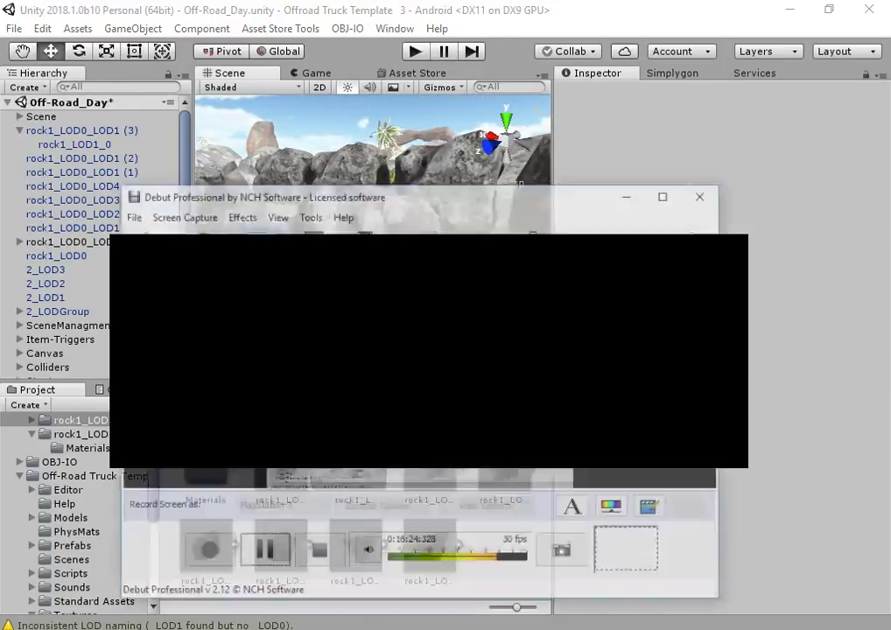